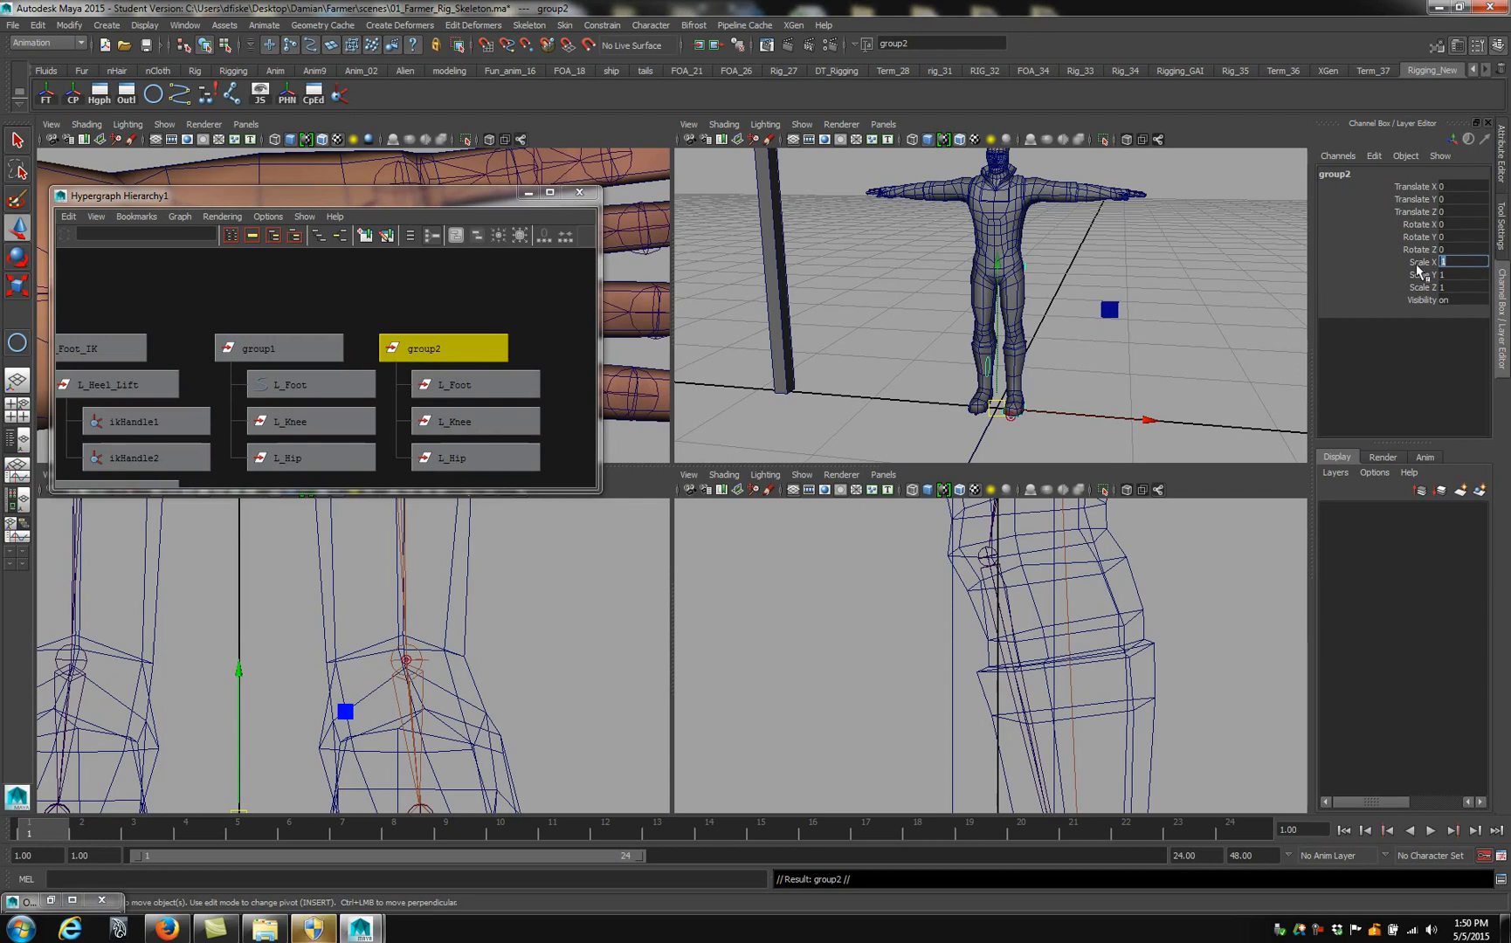
# Mirror group2 to the character's other side by setting its Scale X to -1
pyautogui.write('1')
pyautogui.press('Return')
pyautogui.keyDown('alt'); pyautogui.moveTo(1004, 332); pyautogui.dragTo(1074, 328); pyautogui.keyUp('alt')
pyautogui.click(1129, 332)
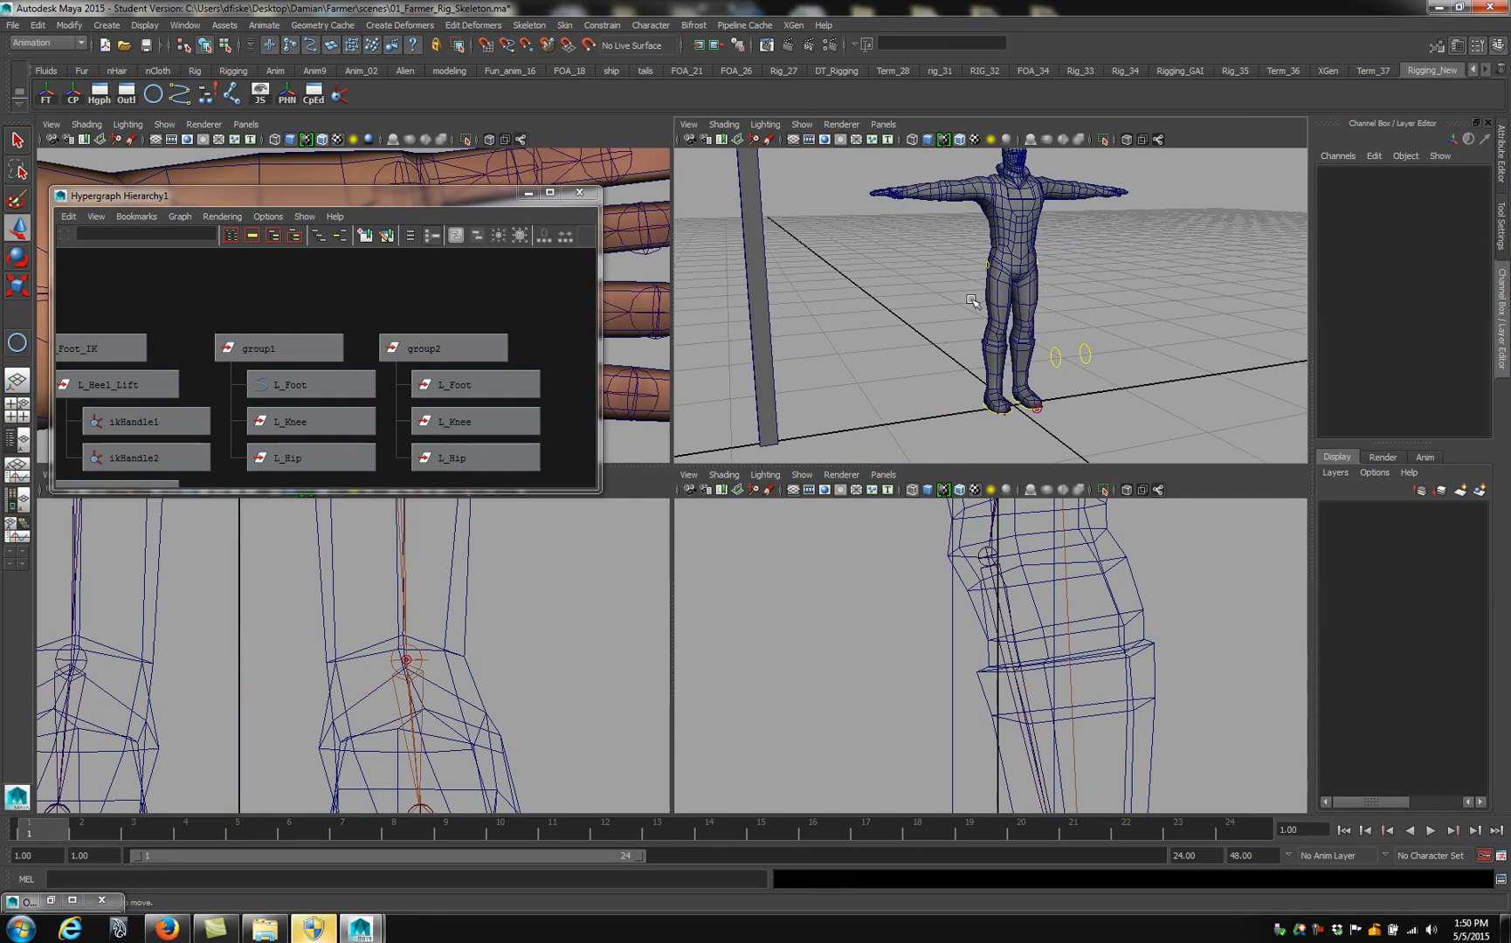
# Turn on X-ray display of the joints in the perspective view
pyautogui.keyDown('alt'); pyautogui.moveTo(1190, 311); pyautogui.dragTo(1143, 314); pyautogui.keyUp('alt')
pyautogui.scroll(8, 1143, 312)
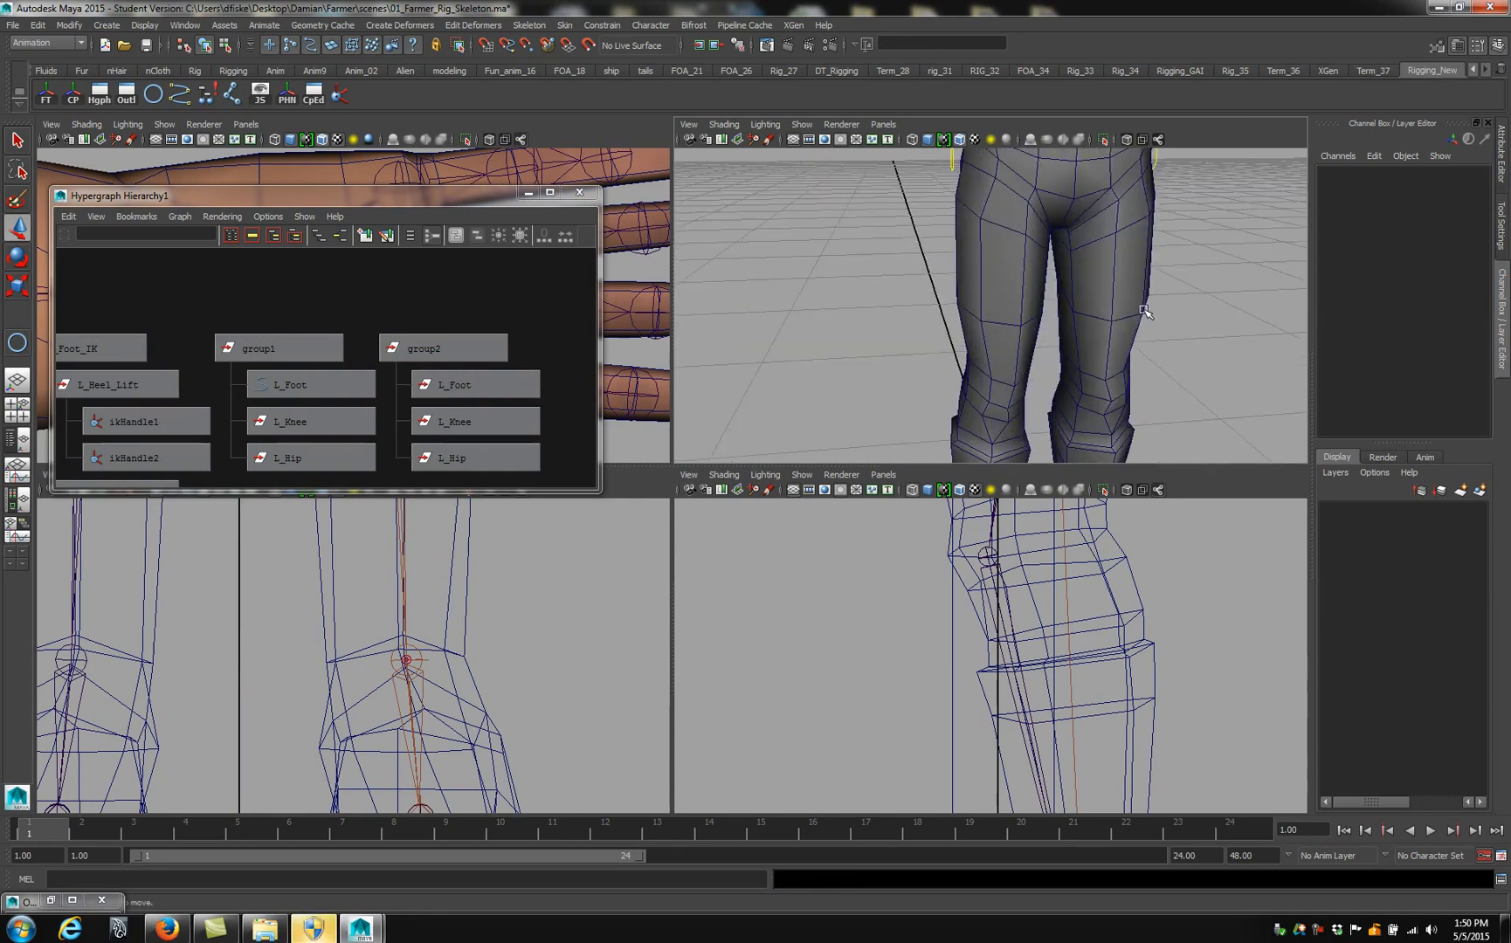
pyautogui.keyDown('alt'); pyautogui.moveTo(1141, 311); pyautogui.dragTo(1158, 350, button='middle'); pyautogui.keyUp('alt')
pyautogui.keyDown('alt'); pyautogui.moveTo(948, 232); pyautogui.dragTo(949, 225); pyautogui.keyUp('alt')
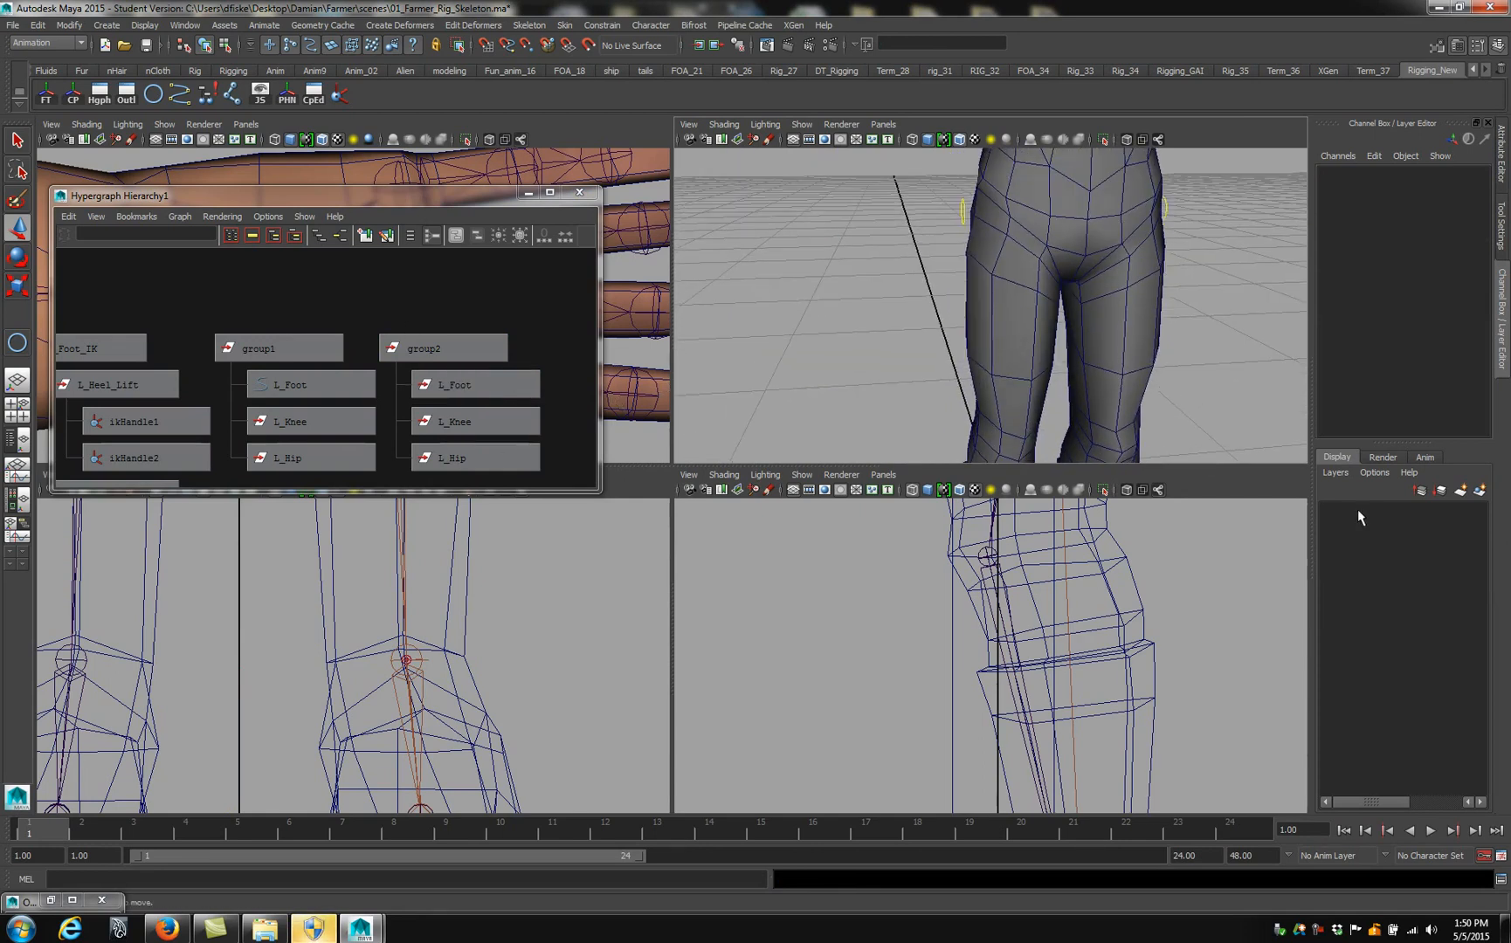
pyautogui.click(724, 125)
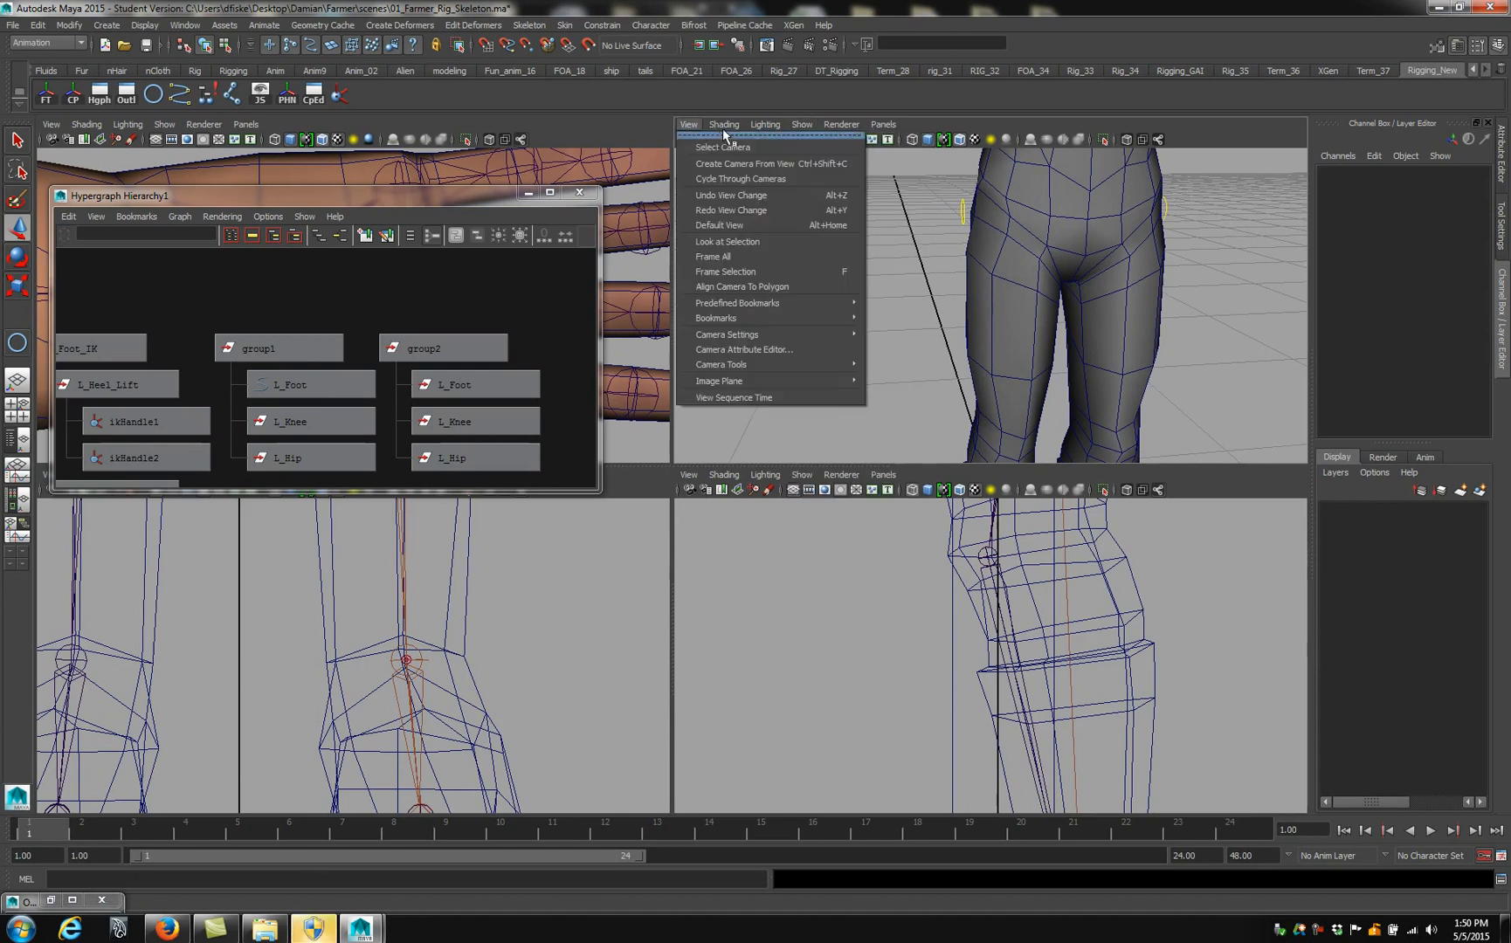
pyautogui.click(748, 298)
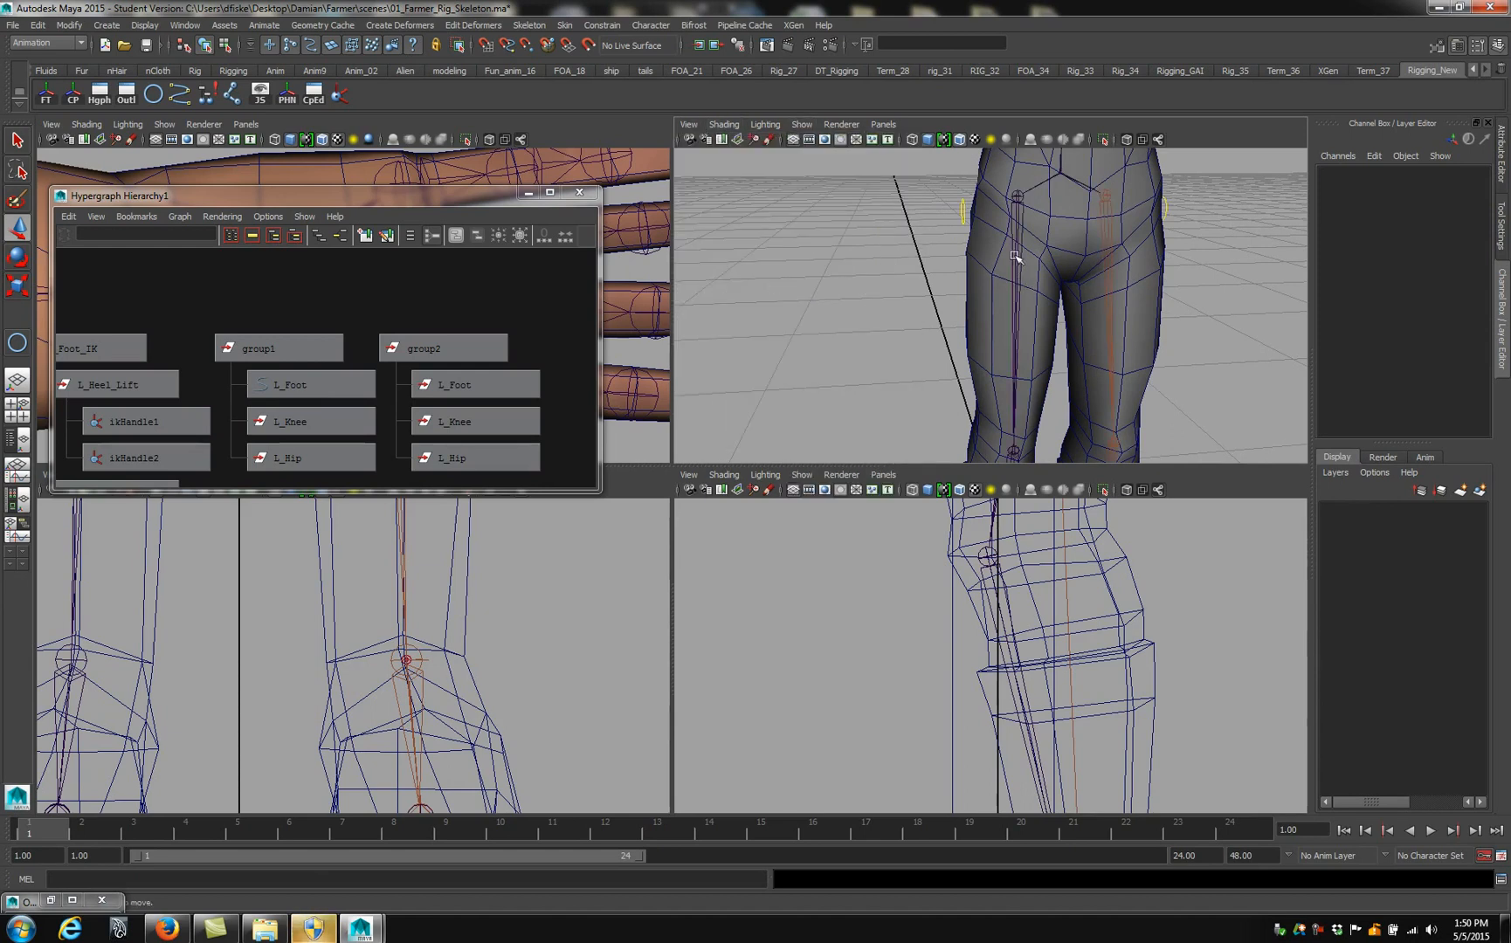
# Try to parent-constrain the R_Leg1_Hip joint to group2's L_Hip control
pyautogui.click(961, 210)
pyautogui.press('q')
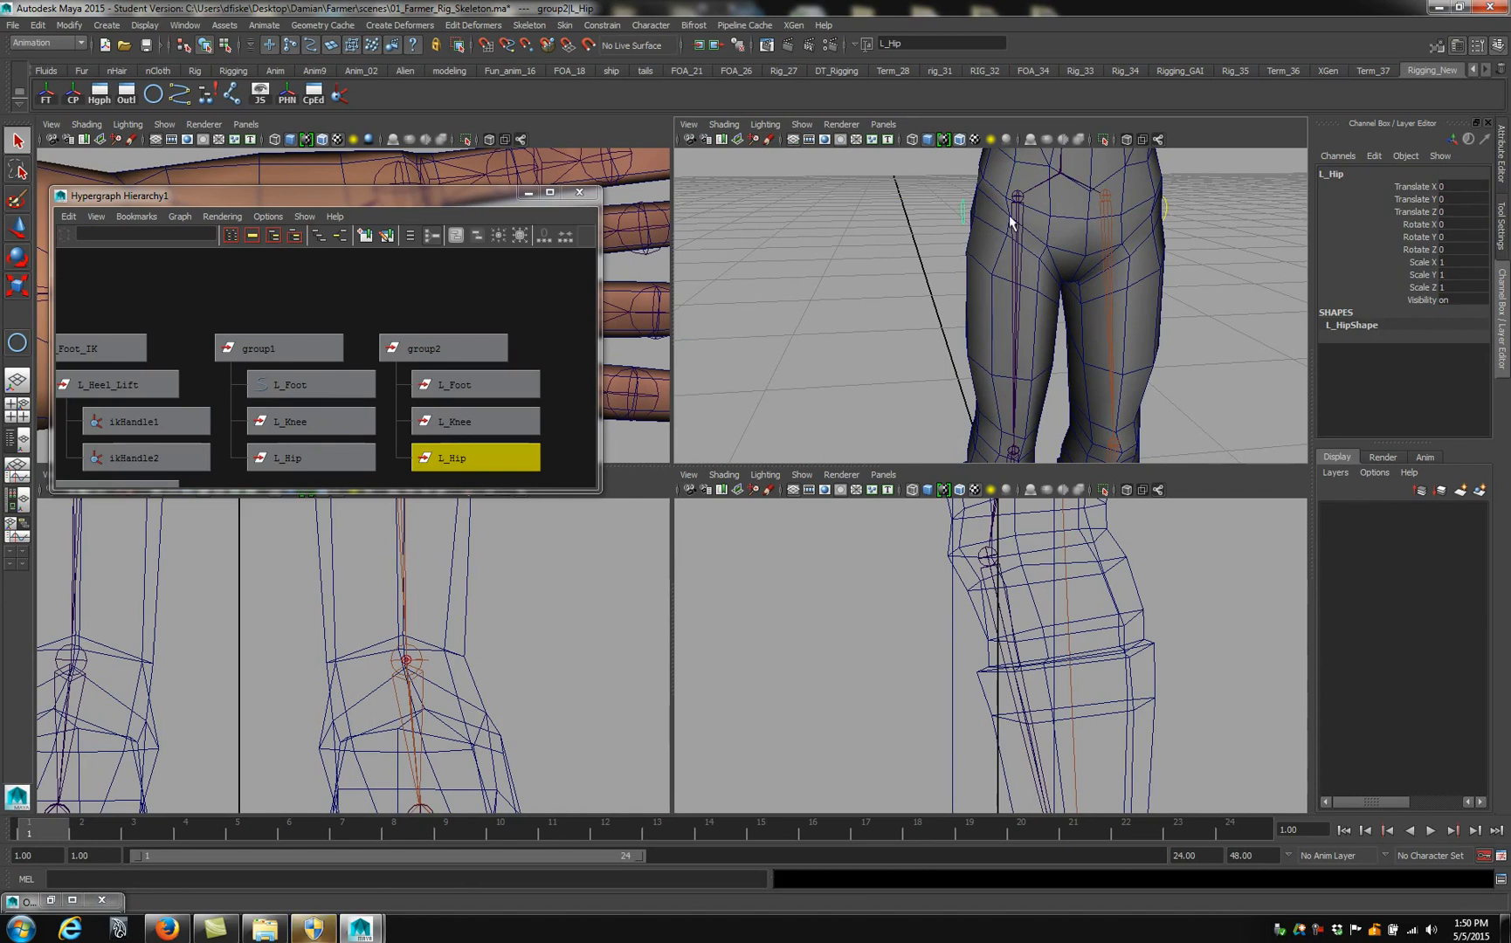
pyautogui.click(1018, 232)
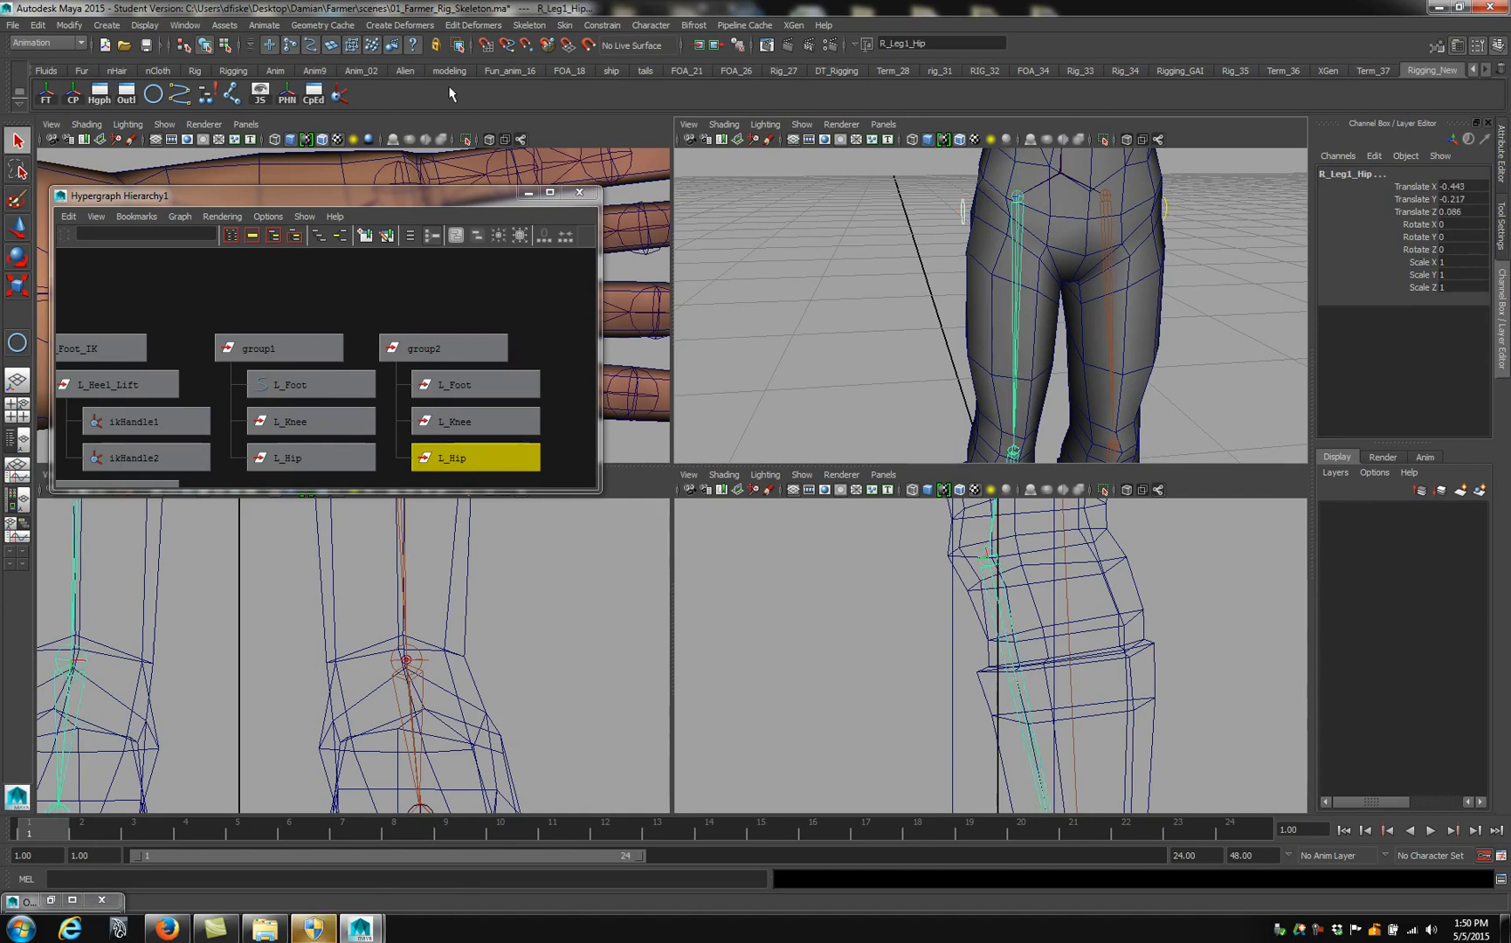
pyautogui.click(208, 93)
pyautogui.keyDown('alt'); pyautogui.moveTo(977, 188); pyautogui.dragTo(984, 339, button='middle'); pyautogui.keyUp('alt')
pyautogui.keyDown('alt'); pyautogui.moveTo(986, 346); pyautogui.dragTo(1108, 290); pyautogui.keyUp('alt')
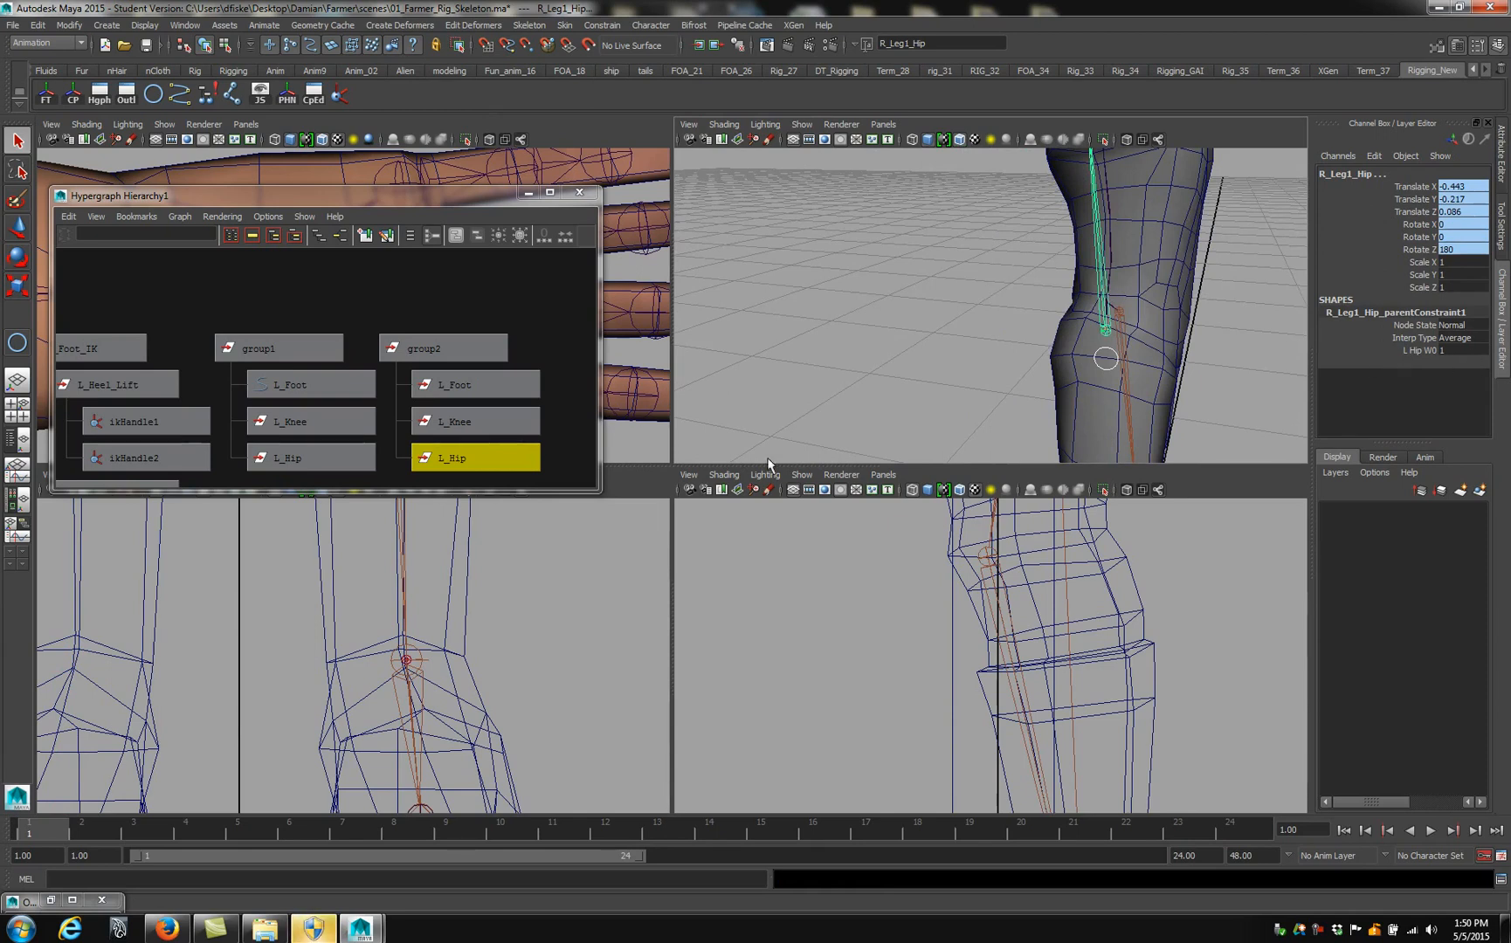
# Freeze the transformations of group2 together with its L_Foot, L_Knee and L_Hip controls
pyautogui.click(475, 457)
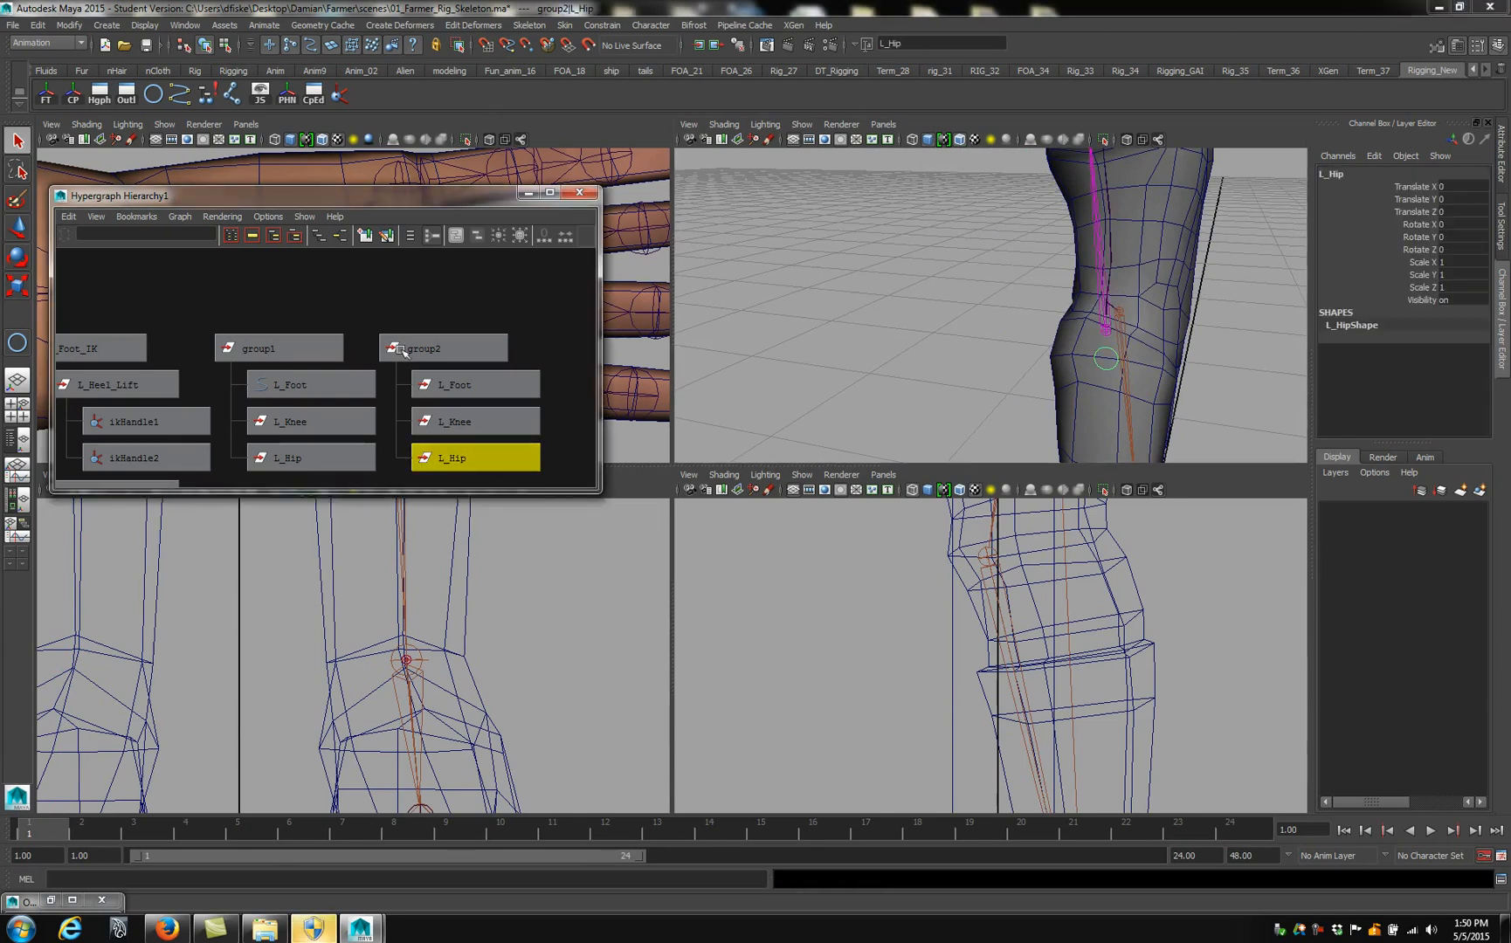
pyautogui.press('Up')
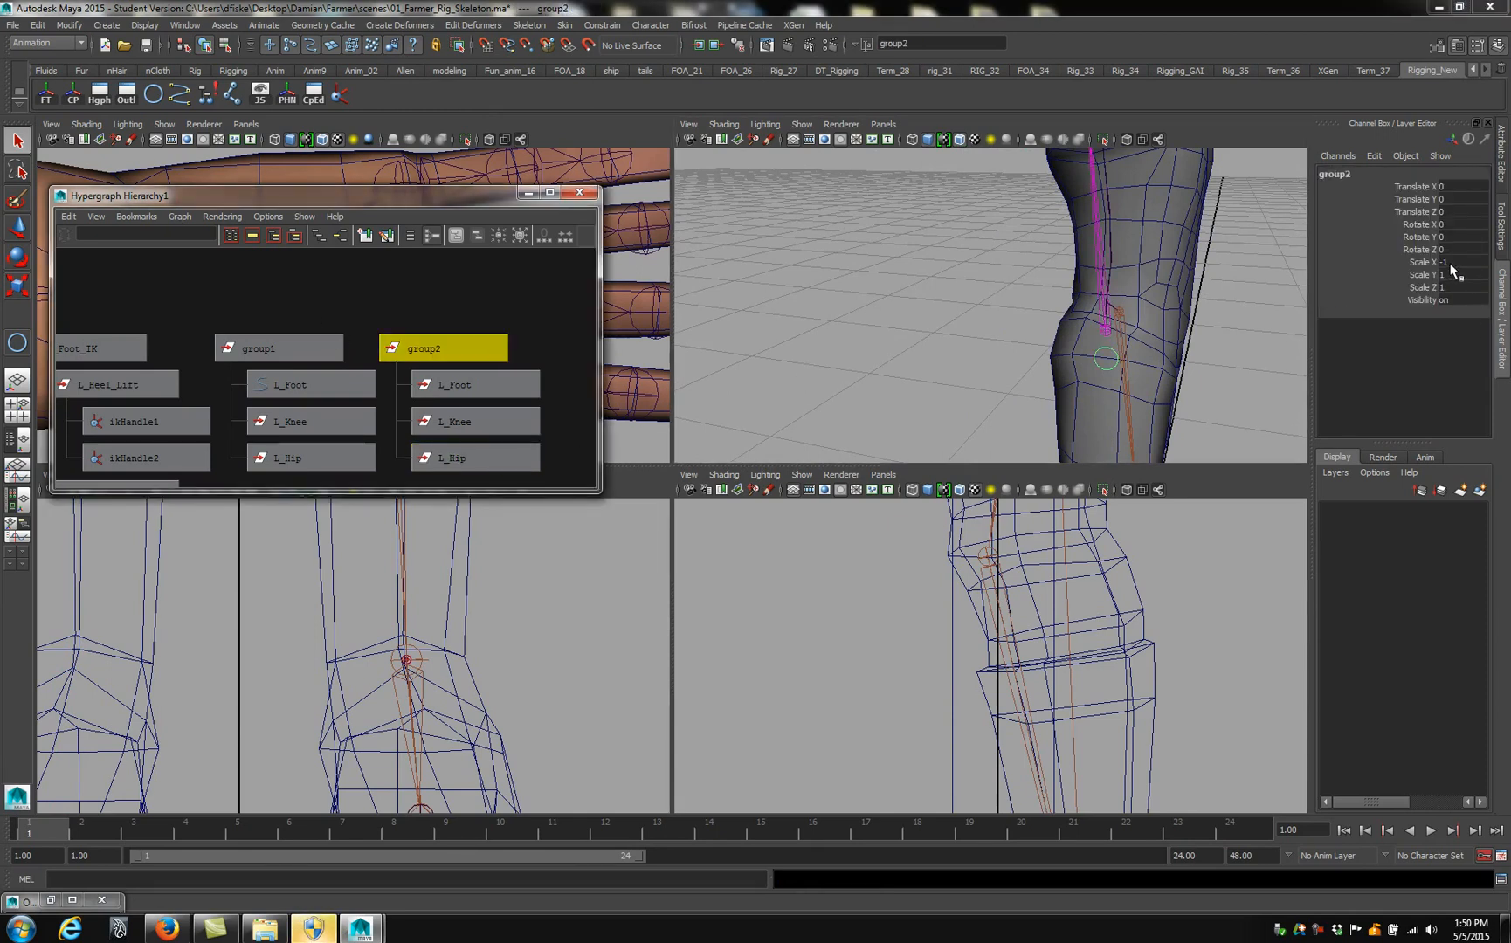
pyautogui.hotkey('ctrl', 'z')
pyautogui.hotkey('ctrl', 'z')
pyautogui.moveTo(469, 310); pyautogui.dragTo(432, 463)
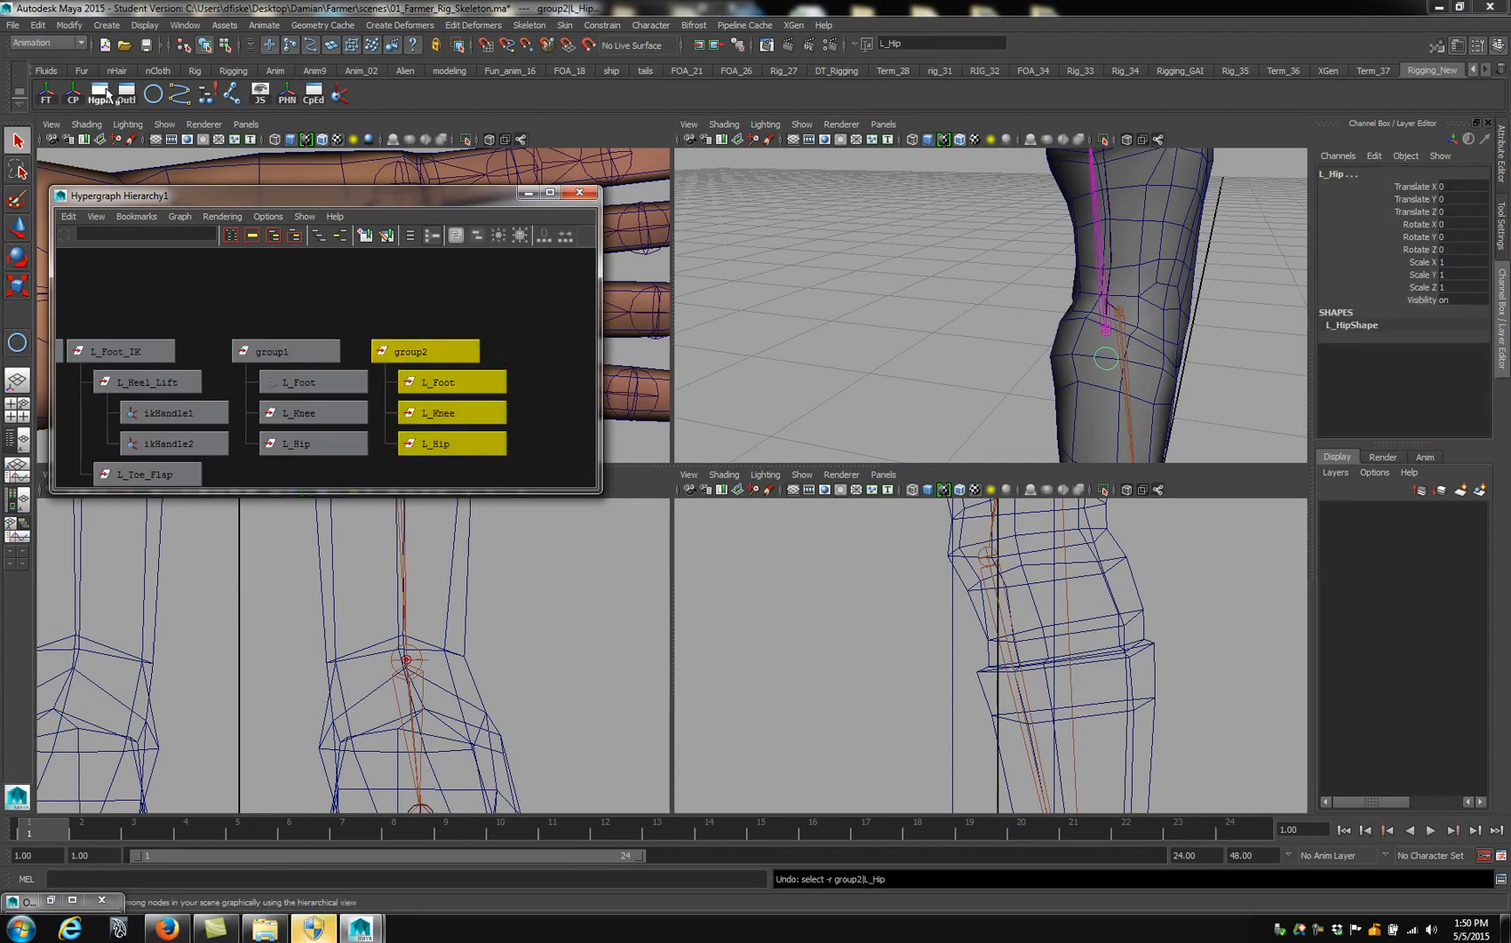
pyautogui.keyDown('alt'); pyautogui.moveTo(680, 216); pyautogui.dragTo(833, 283); pyautogui.keyUp('alt')
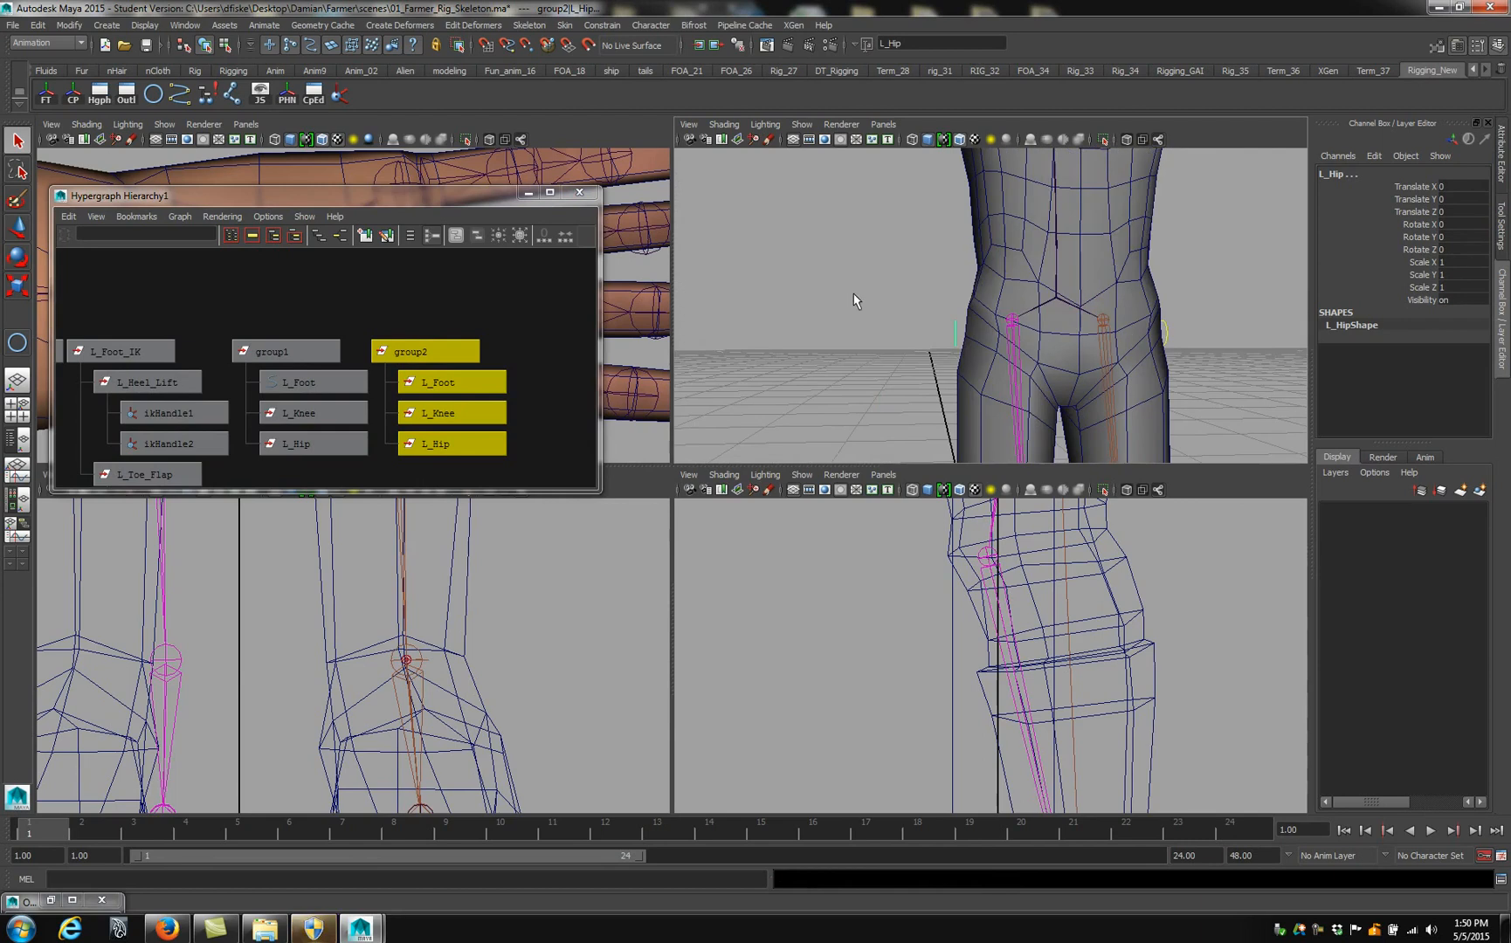
# Try parent-constraining R_Leg1_Hip to the hip control under group2 again
pyautogui.click(953, 335)
pyautogui.moveTo(932, 316); pyautogui.dragTo(985, 341)
pyautogui.keyDown('shift'); pyautogui.click(1012, 346); pyautogui.keyUp('shift')
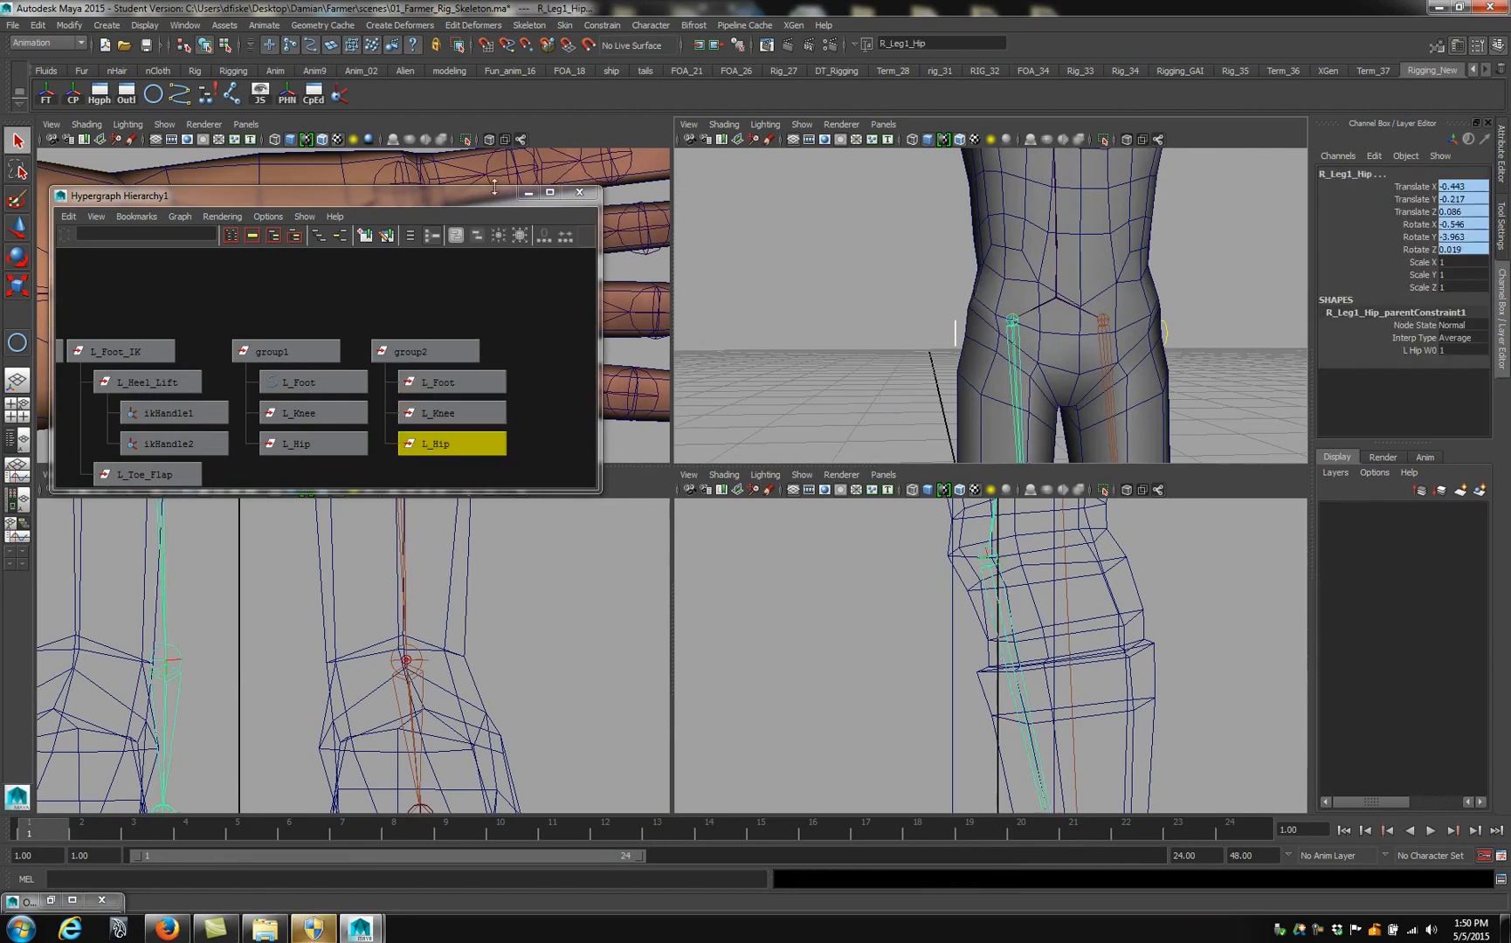
pyautogui.click(206, 96)
# Examine how the constrained right leg joint chain lines up with the leg mesh in the perspective and front views
pyautogui.scroll(-4, 850, 308)
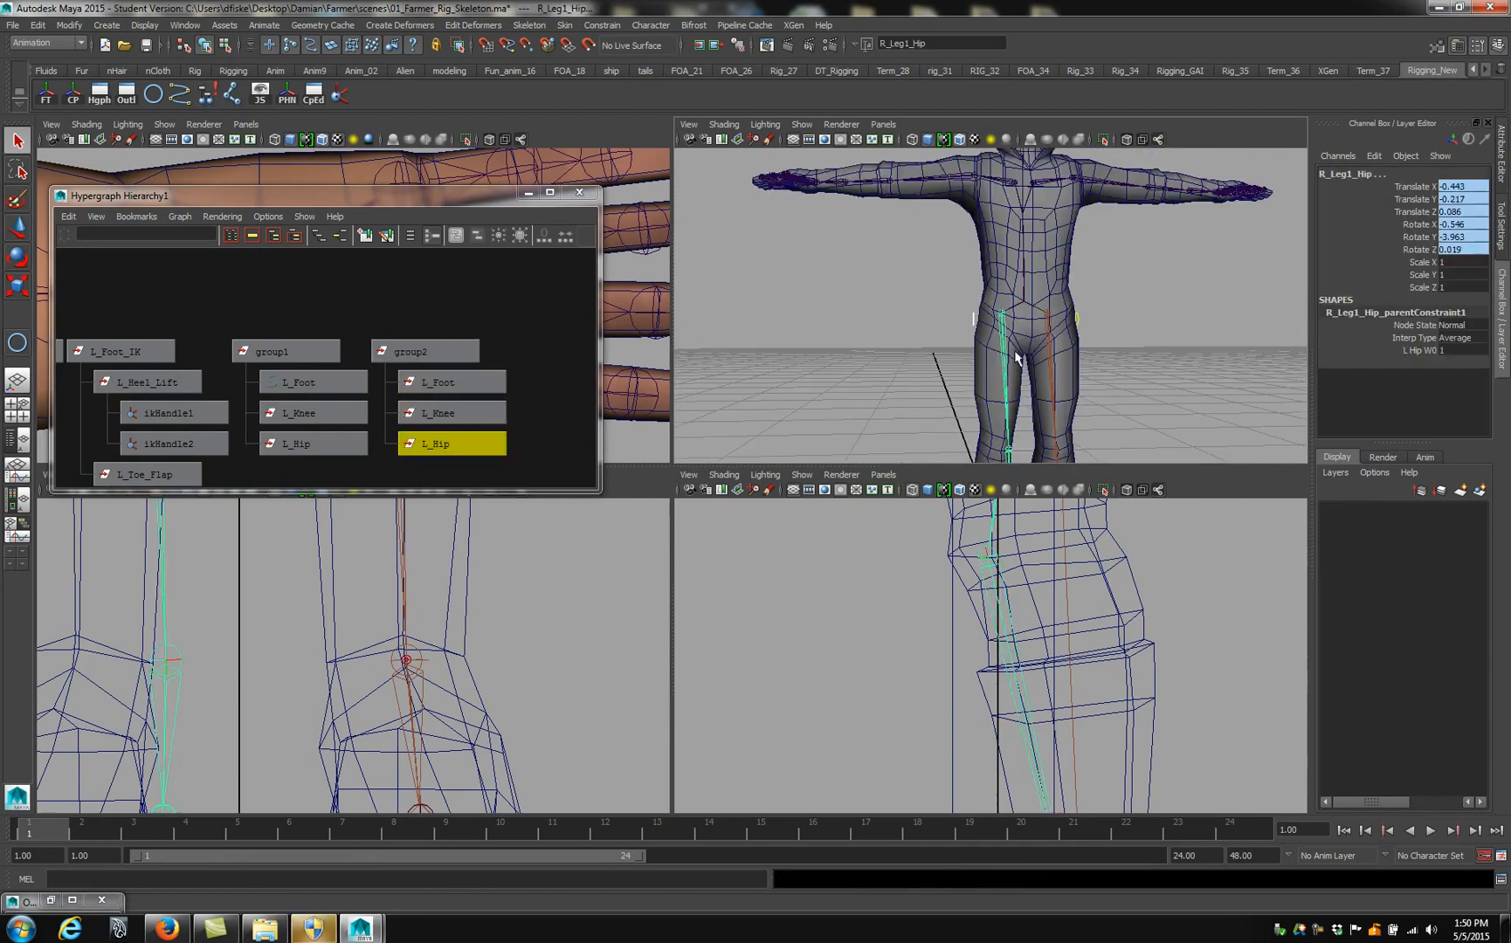
pyautogui.click(940, 321)
pyautogui.click(971, 318)
pyautogui.scroll(5, 934, 280)
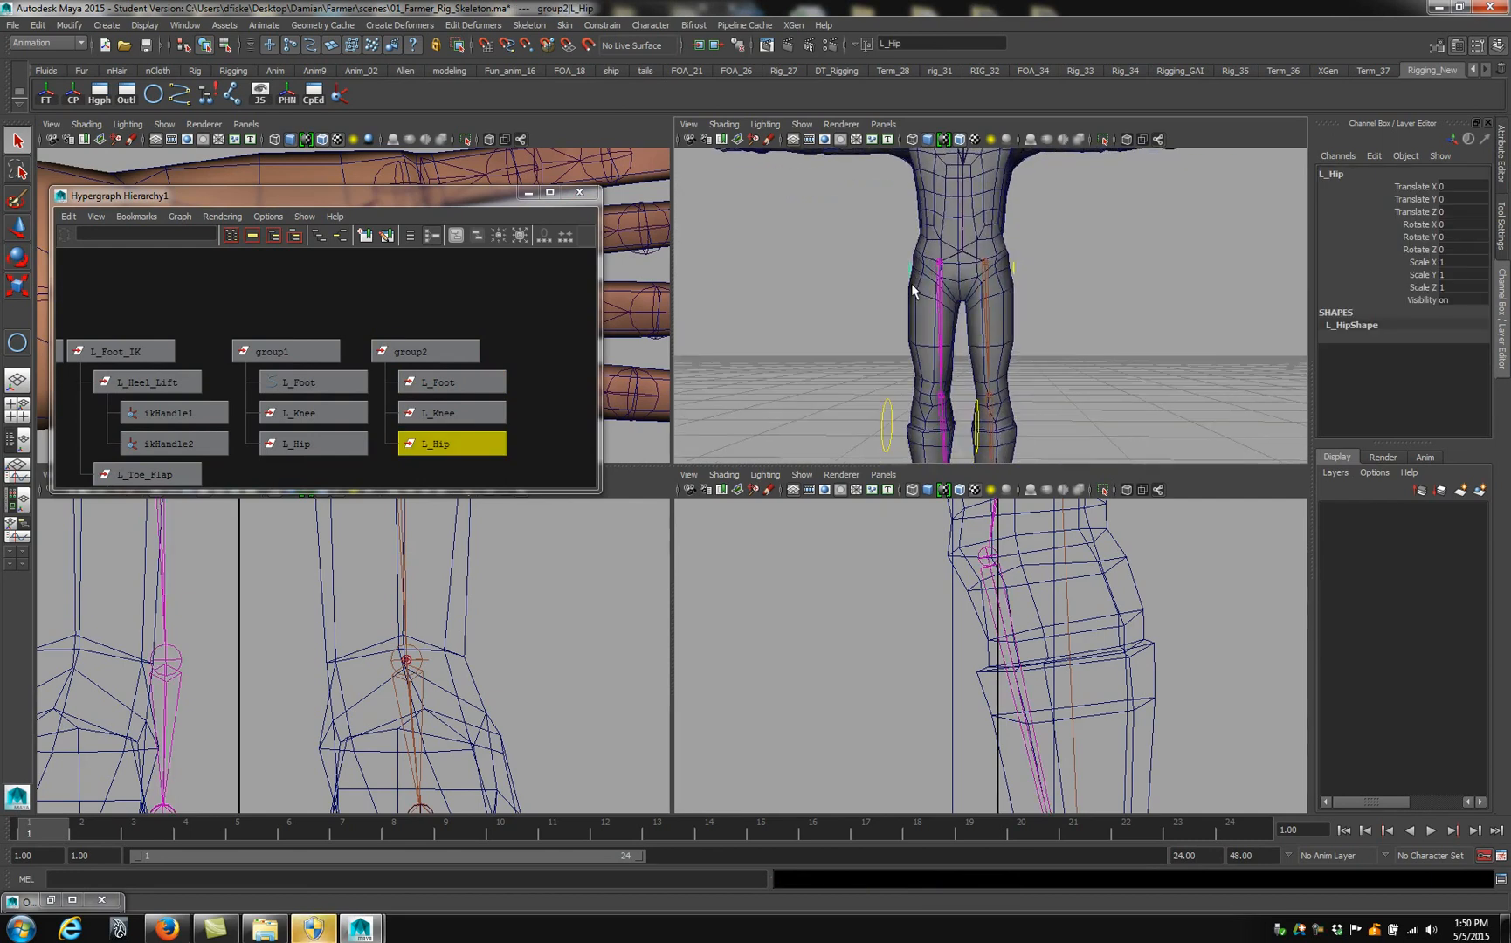
pyautogui.keyDown('alt'); pyautogui.moveTo(953, 244); pyautogui.dragTo(998, 289); pyautogui.keyUp('alt')
pyautogui.keyDown('alt'); pyautogui.moveTo(971, 361); pyautogui.dragTo(968, 270, button='middle'); pyautogui.keyUp('alt')
pyautogui.keyDown('alt'); pyautogui.moveTo(968, 271); pyautogui.dragTo(952, 306); pyautogui.keyUp('alt')
pyautogui.keyDown('alt'); pyautogui.moveTo(953, 306); pyautogui.dragTo(929, 370, button='middle'); pyautogui.keyUp('alt')
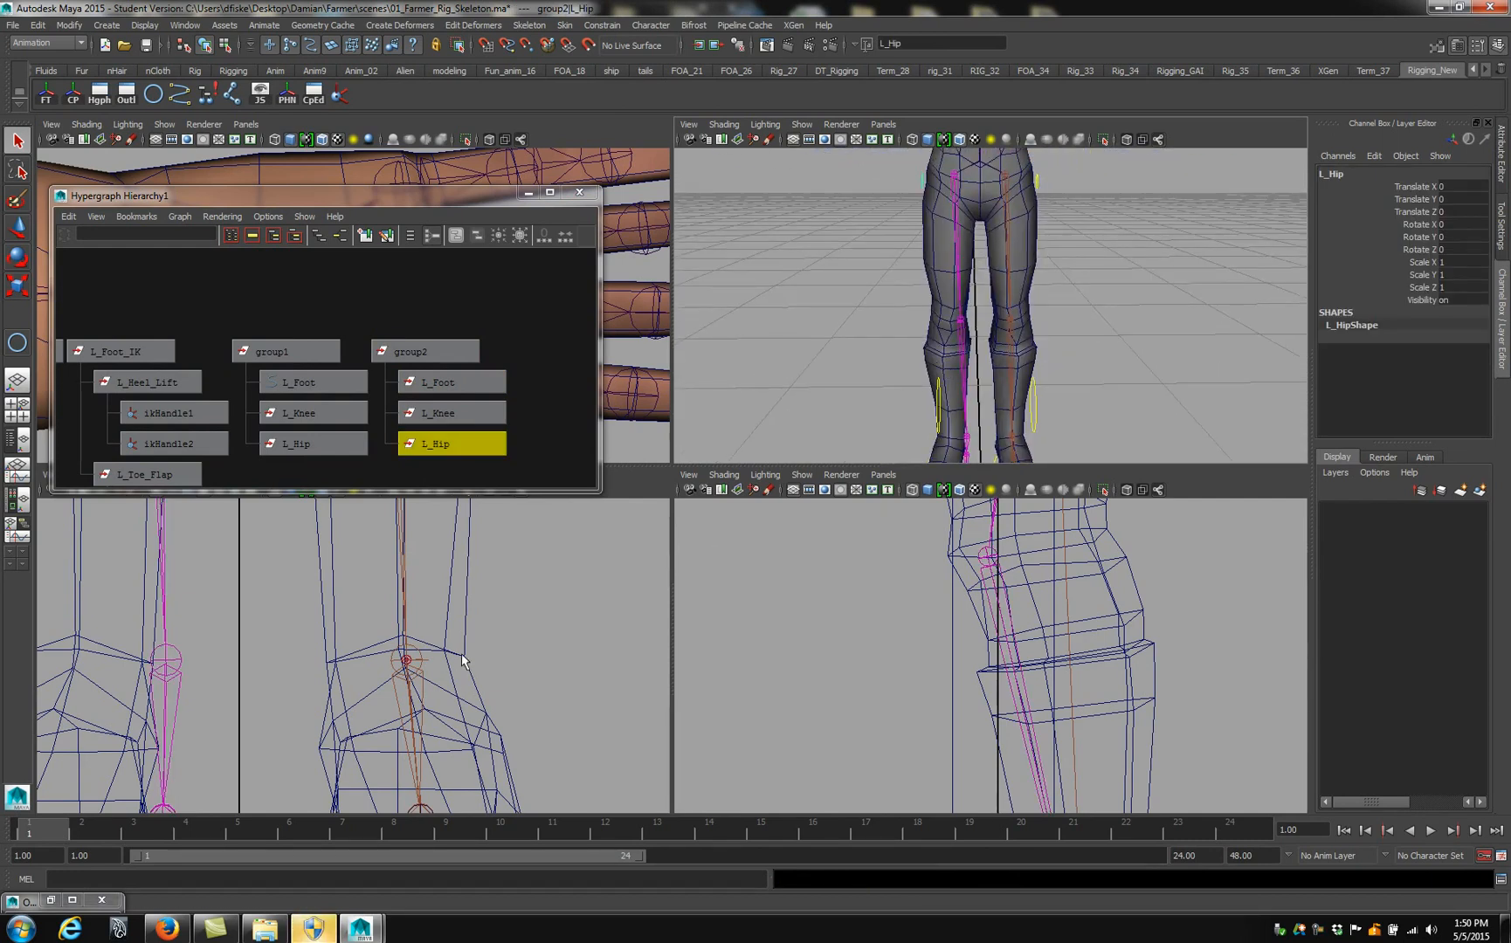
pyautogui.scroll(-10, 491, 687)
pyautogui.keyDown('alt'); pyautogui.moveTo(491, 687); pyautogui.dragTo(523, 678, button='middle'); pyautogui.keyUp('alt')
# Undo the most recent actions on the right hip control and joint, and clear the selection
pyautogui.hotkey('ctrl', 'z')
pyautogui.hotkey('ctrl', 'z')
pyautogui.hotkey('ctrl', 'z')
pyautogui.hotkey('ctrl', 'z')
pyautogui.scroll(3, 492, 620)
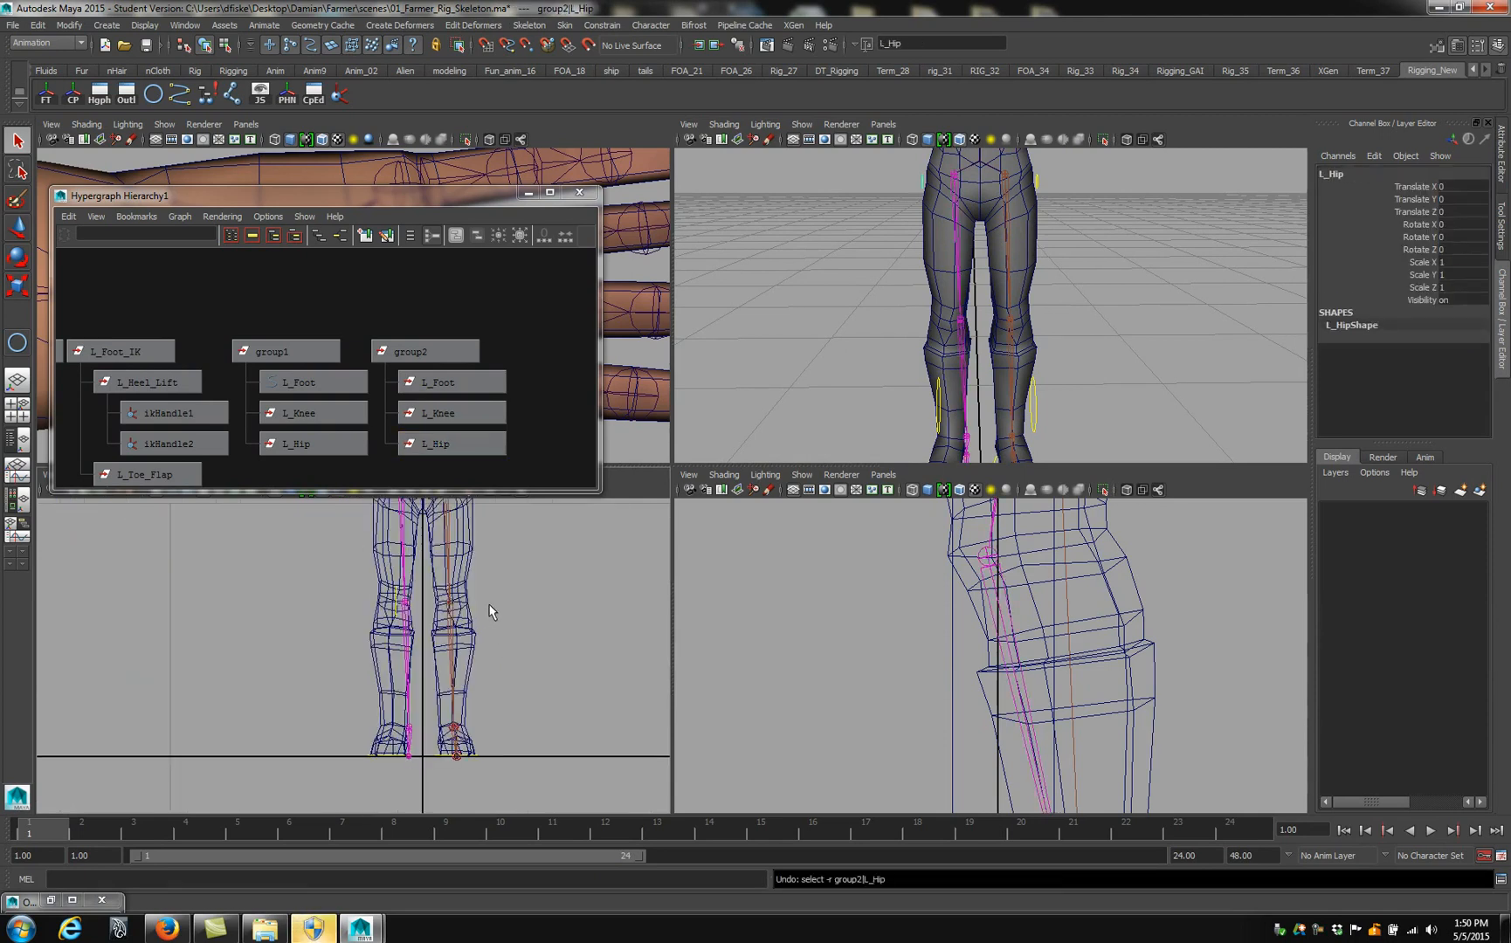
pyautogui.hotkey('ctrl', 'z')
pyautogui.hotkey('ctrl', 'z')
pyautogui.keyDown('alt'); pyautogui.moveTo(510, 574); pyautogui.dragTo(526, 681, button='middle'); pyautogui.keyUp('alt')
pyautogui.click(492, 645)
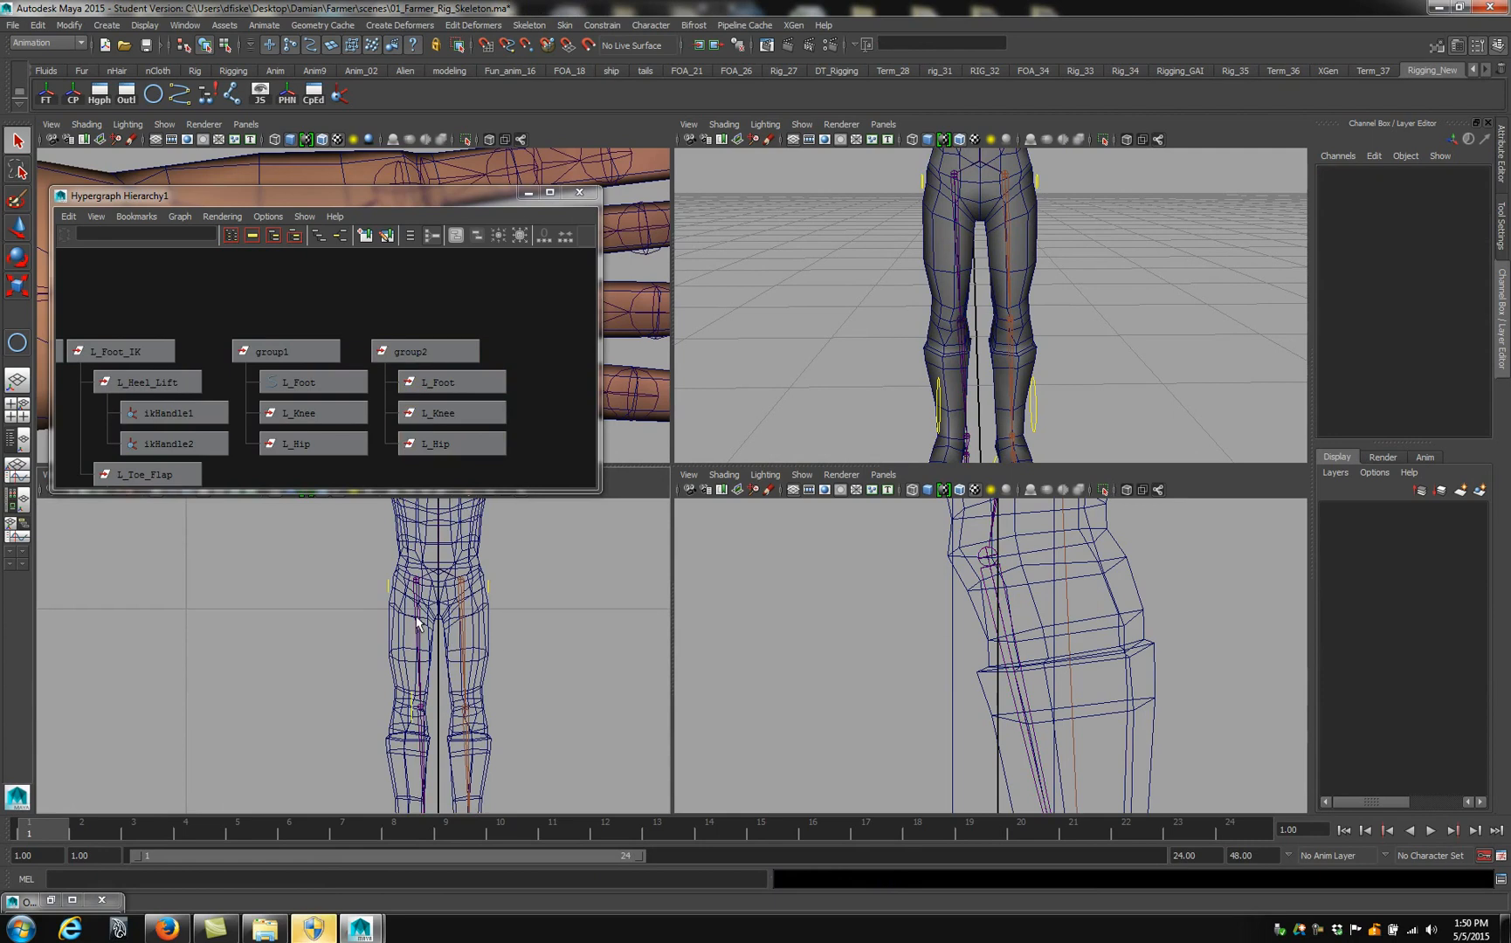
# Delete the right leg's joint chain starting at R_Leg1_Hip
pyautogui.click(417, 622)
pyautogui.scroll(-2, 424, 664)
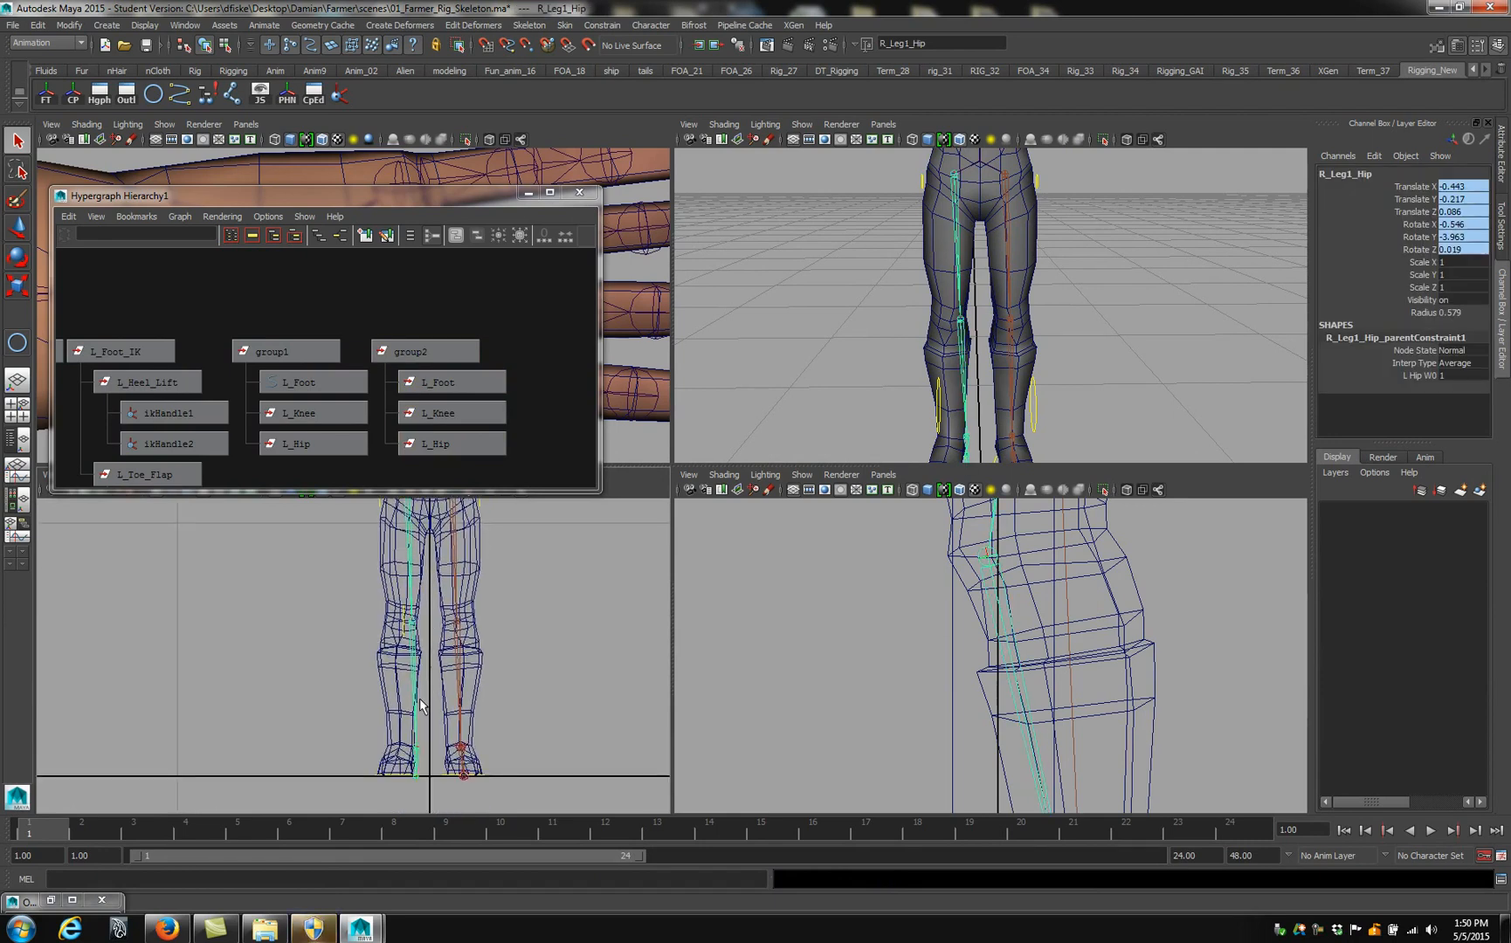
pyautogui.scroll(2, 420, 705)
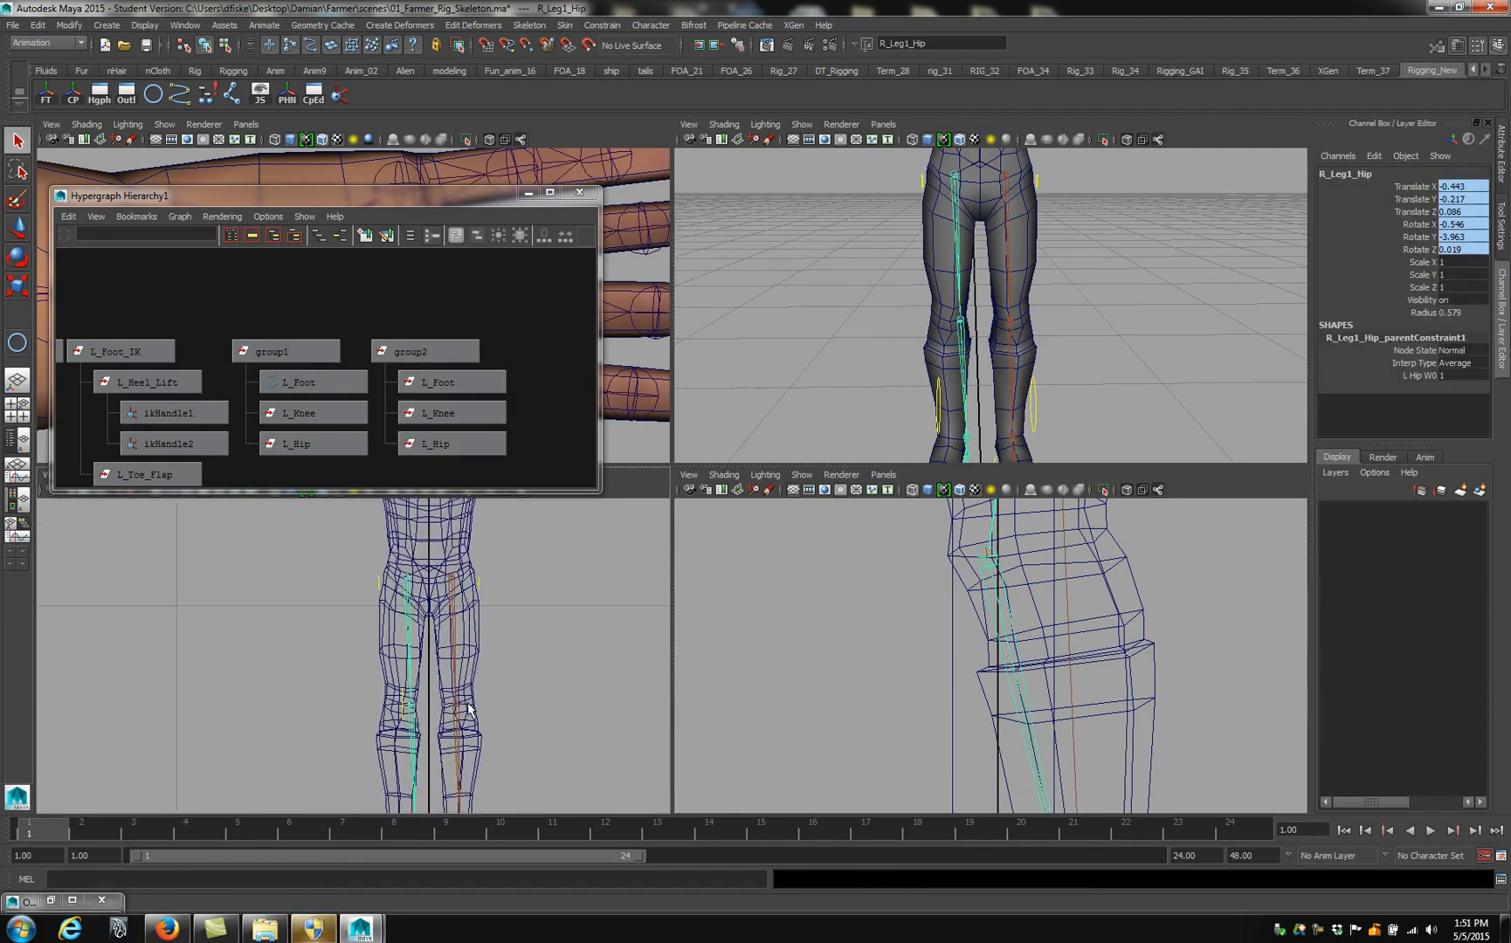
pyautogui.click(469, 710)
# Mirror the L_Leg1_Hip joint chain across YZ with the Behavior function, replacing L_ with R_ in the joint names
pyautogui.click(451, 622)
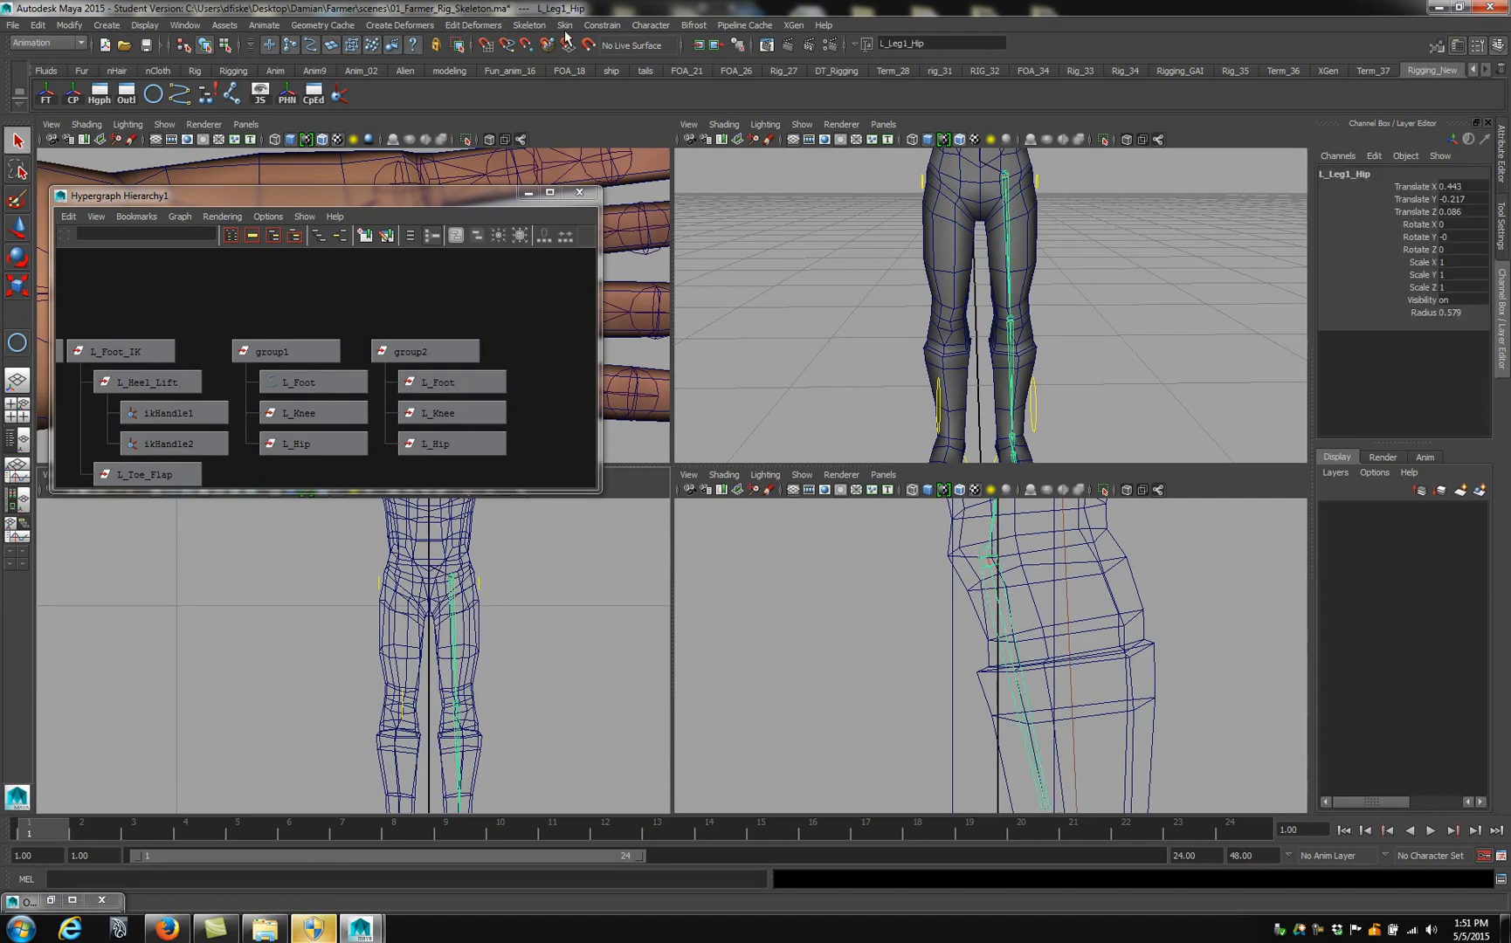
pyautogui.click(529, 25)
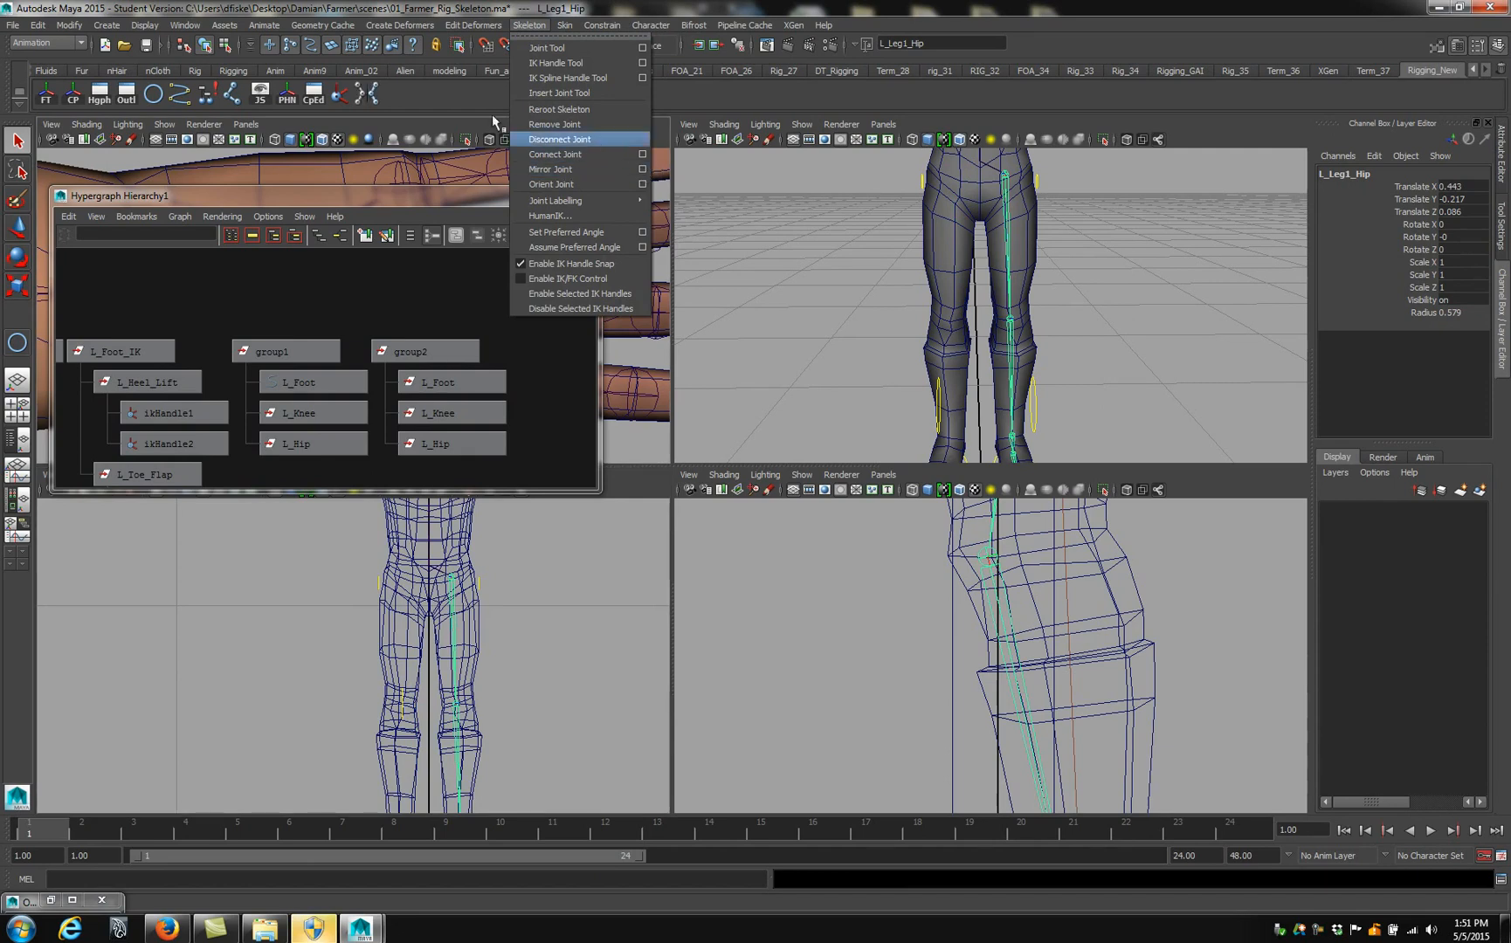
pyautogui.click(643, 170)
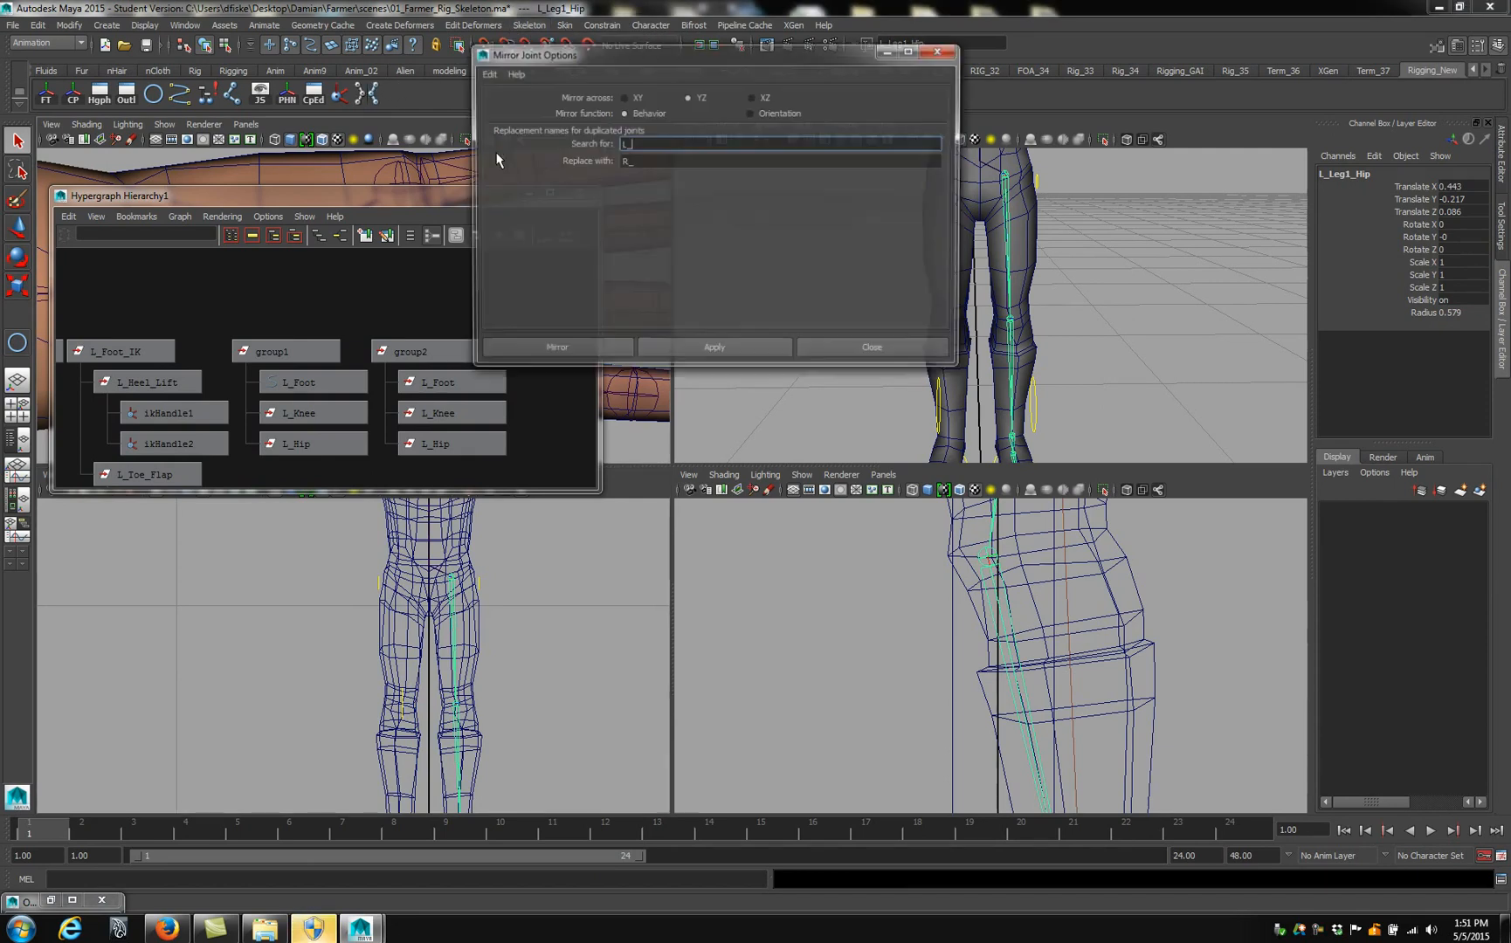
pyautogui.click(725, 350)
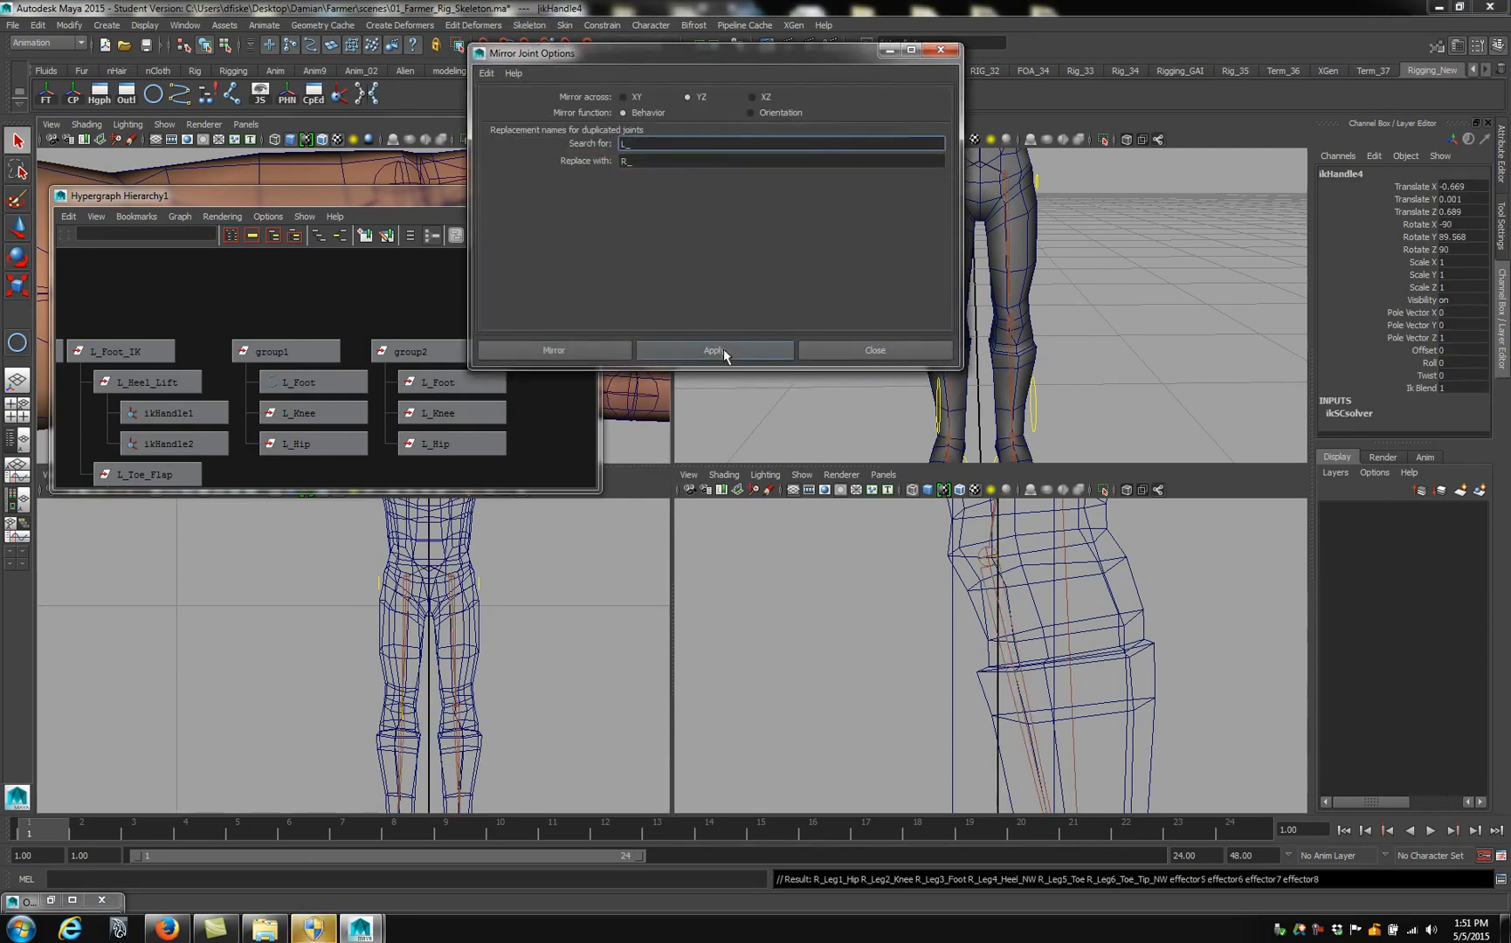
pyautogui.click(941, 50)
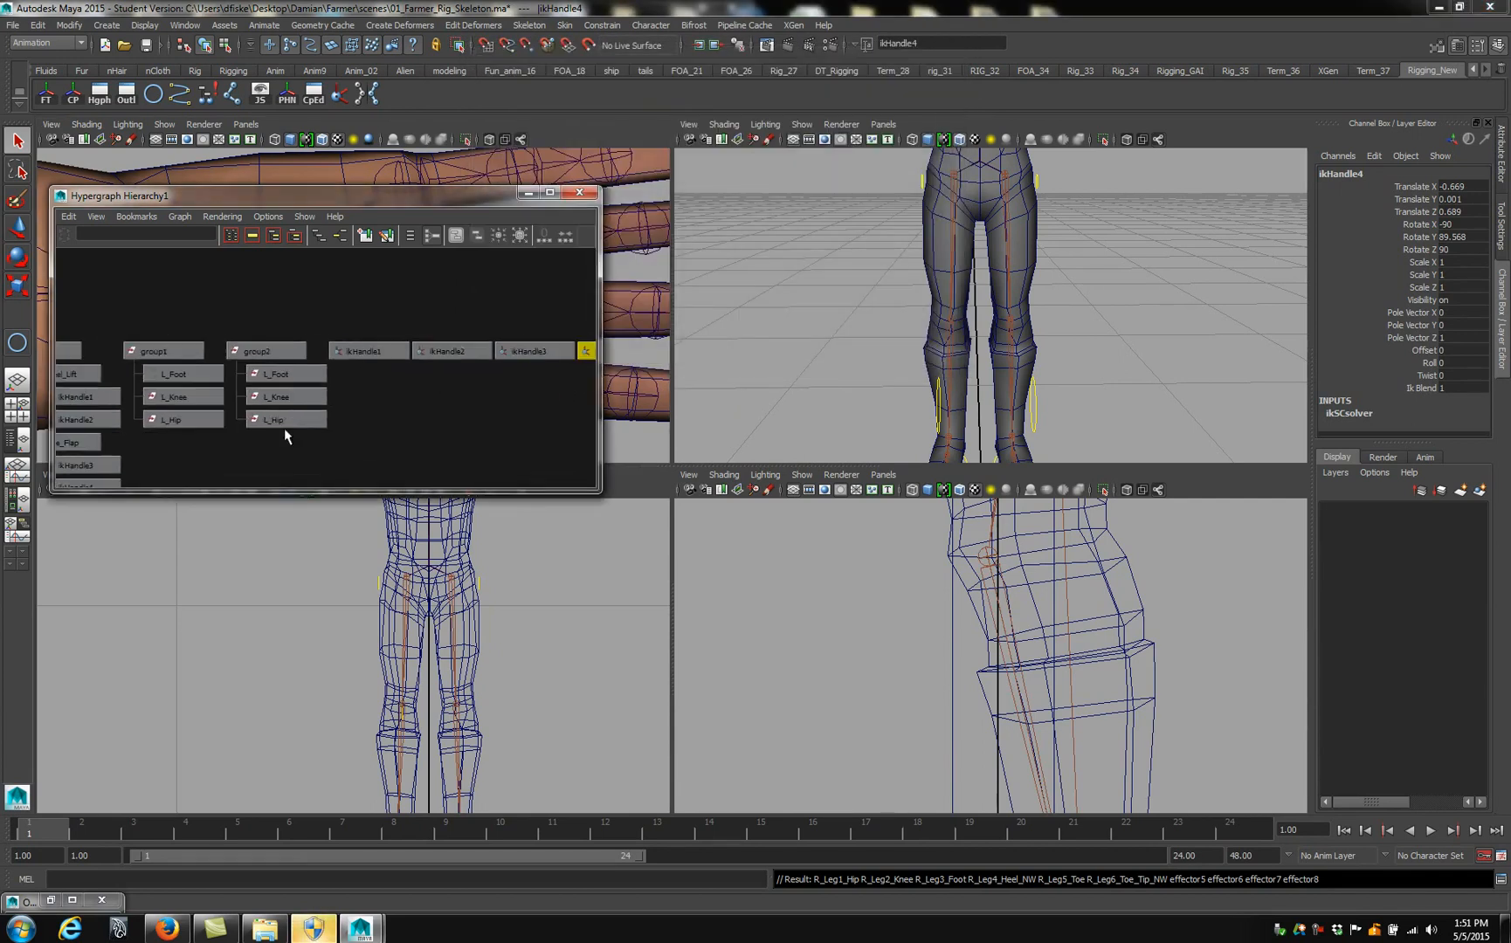
# Delete the duplicated ikHandle1 to ikHandle4 nodes at the root level of the hierarchy
pyautogui.scroll(-1, 406, 373)
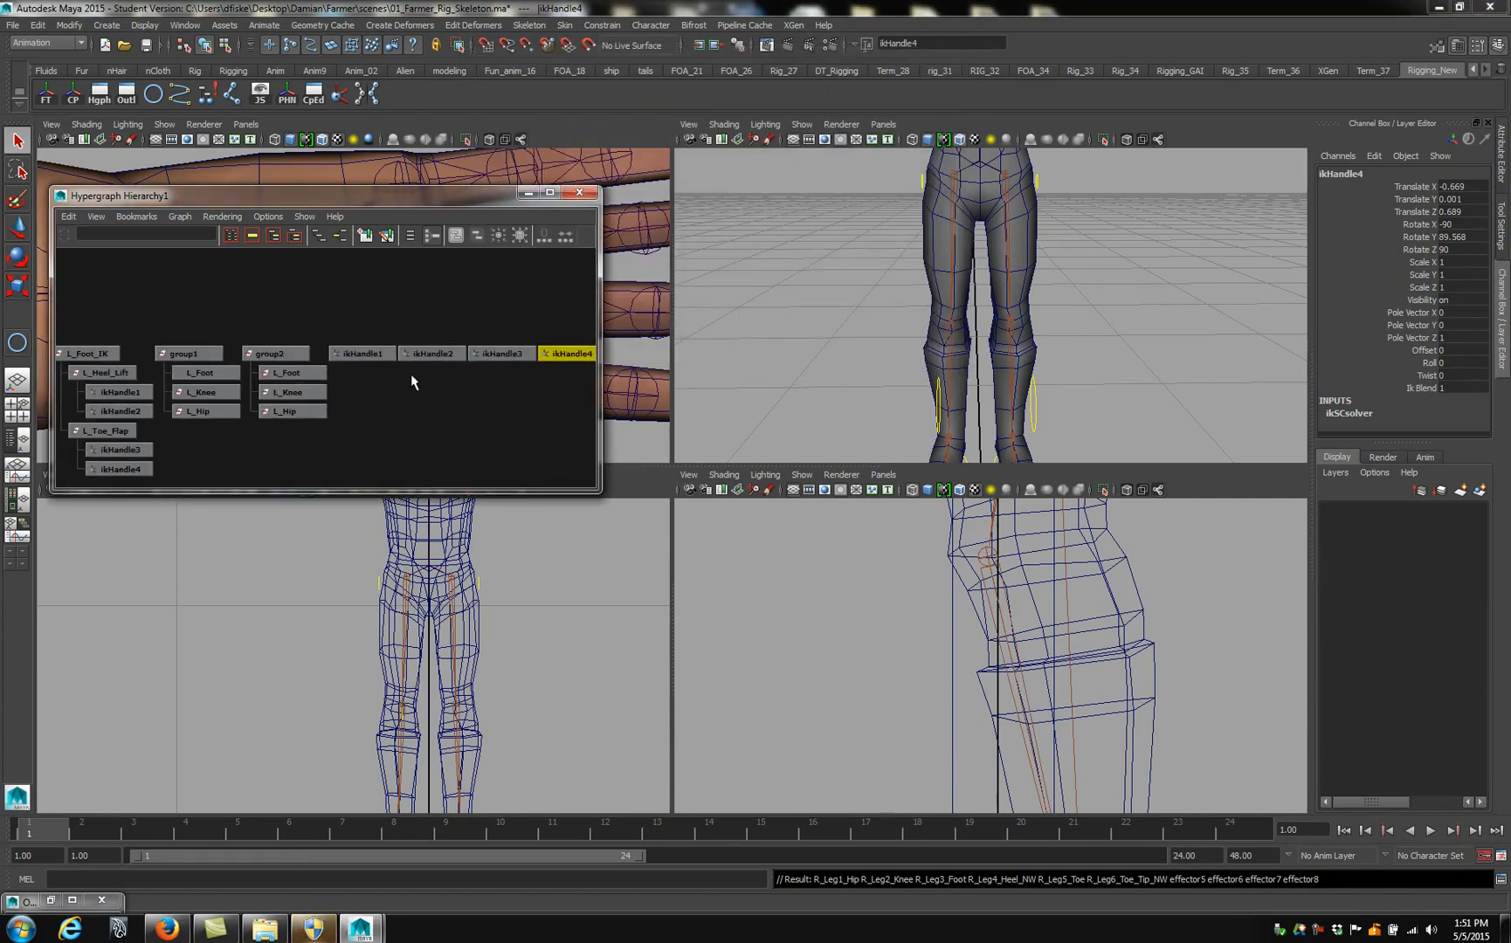
pyautogui.moveTo(459, 355)
pyautogui.keyDown('alt'); pyautogui.mouseDown(button='middle')
pyautogui.moveTo(369, 400)
pyautogui.moveTo(404, 385)
pyautogui.mouseUp(button='middle'); pyautogui.keyUp('alt')
pyautogui.moveTo(300, 341)
pyautogui.mouseDown()
pyautogui.moveTo(584, 427)
pyautogui.moveTo(581, 406)
pyautogui.mouseUp()
pyautogui.press('Delete')
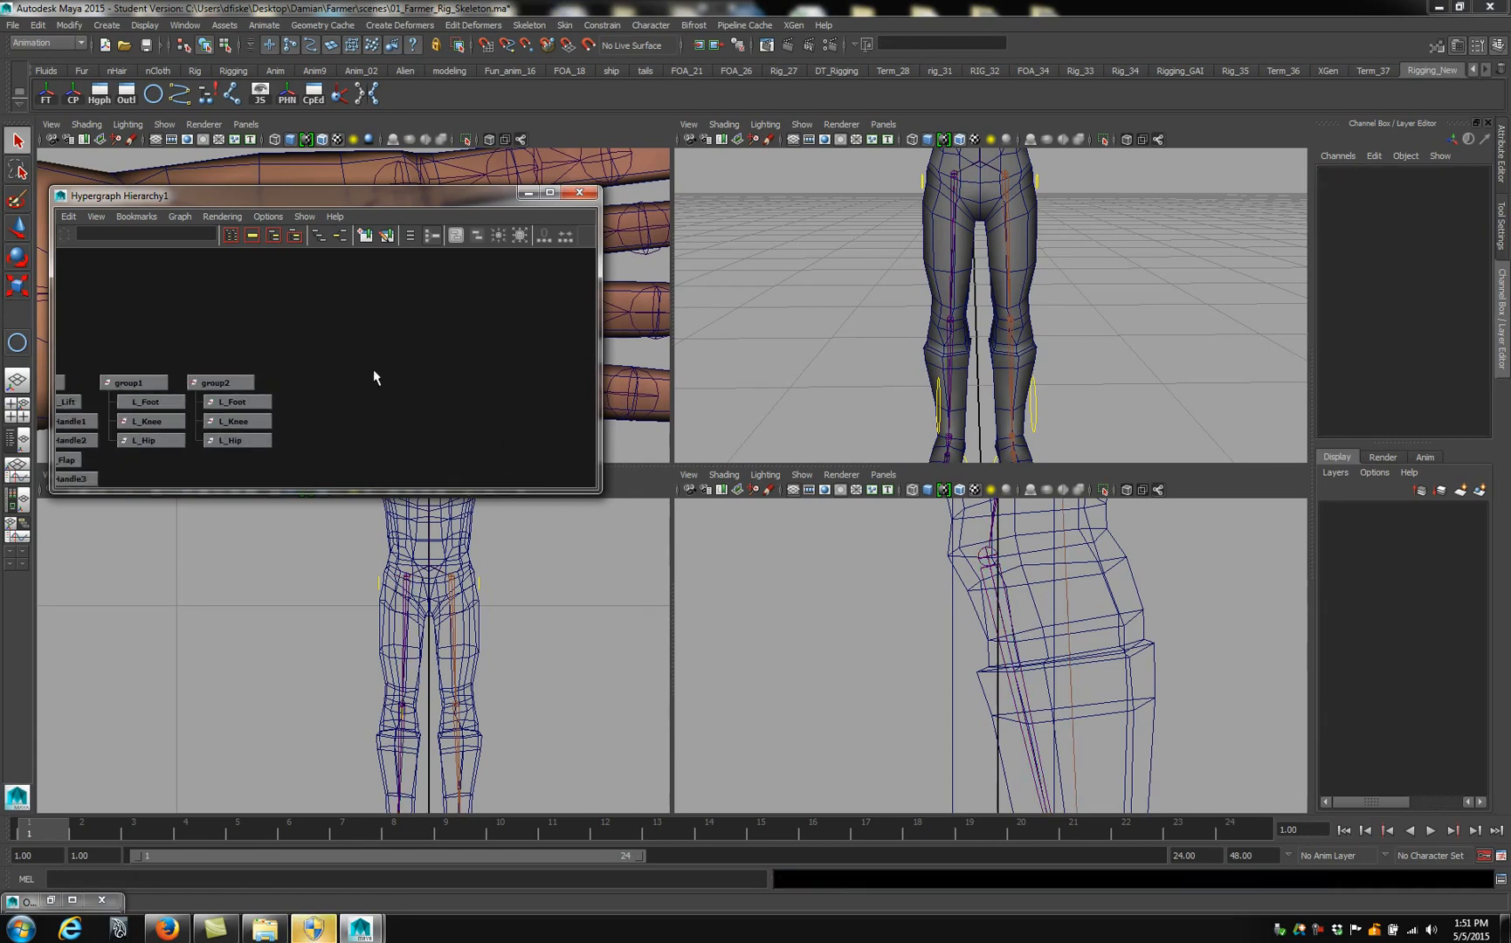
# Check the mirrored R_Leg1_Hip chain and freeze the transformations of group2 and its three child controls
pyautogui.keyDown('alt'); pyautogui.moveTo(331, 401); pyautogui.dragTo(432, 359, button='middle'); pyautogui.keyUp('alt')
pyautogui.scroll(4, 424, 360)
pyautogui.keyDown('alt'); pyautogui.moveTo(415, 625); pyautogui.dragTo(419, 719, button='middle'); pyautogui.keyUp('alt')
pyautogui.click(425, 563)
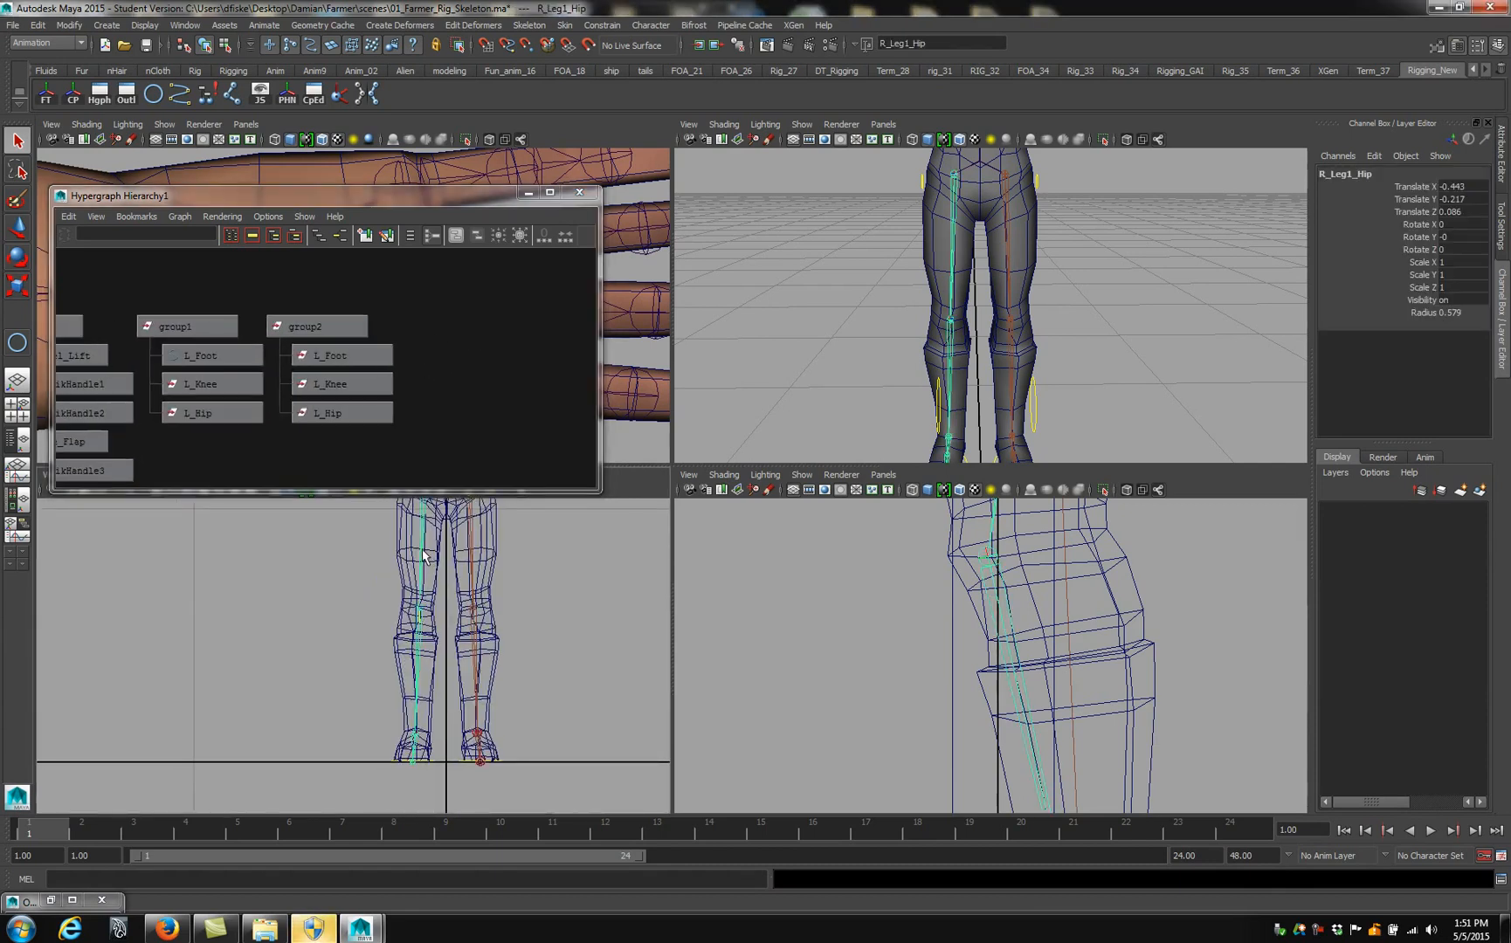
pyautogui.keyDown('alt'); pyautogui.moveTo(428, 557); pyautogui.dragTo(471, 582, button='middle'); pyautogui.keyUp('alt')
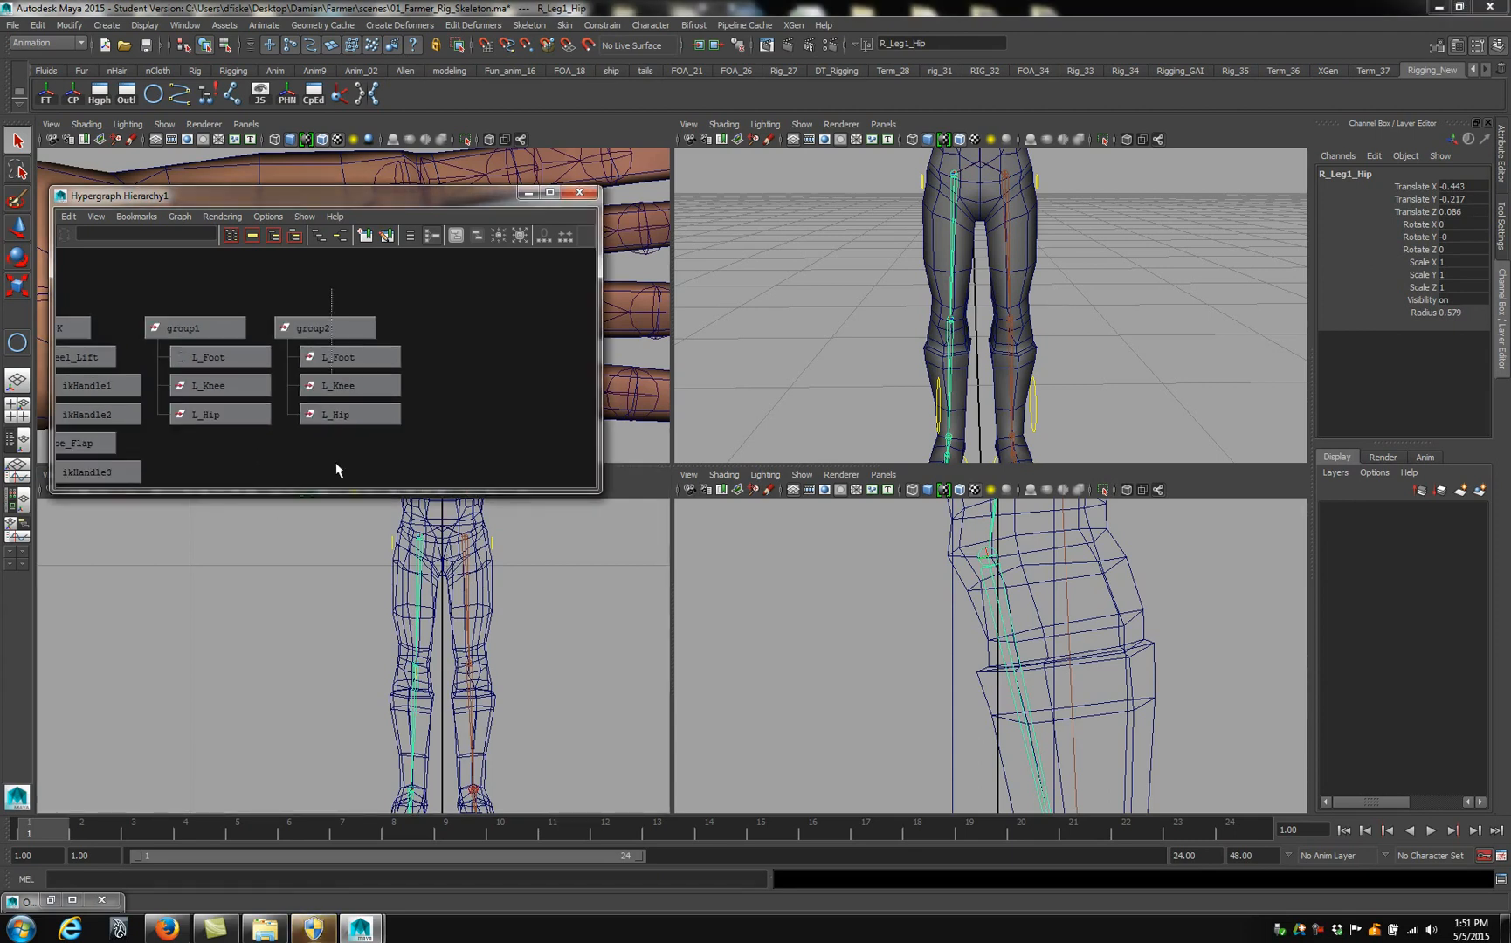
pyautogui.moveTo(330, 303); pyautogui.dragTo(389, 421)
pyautogui.click(46, 94)
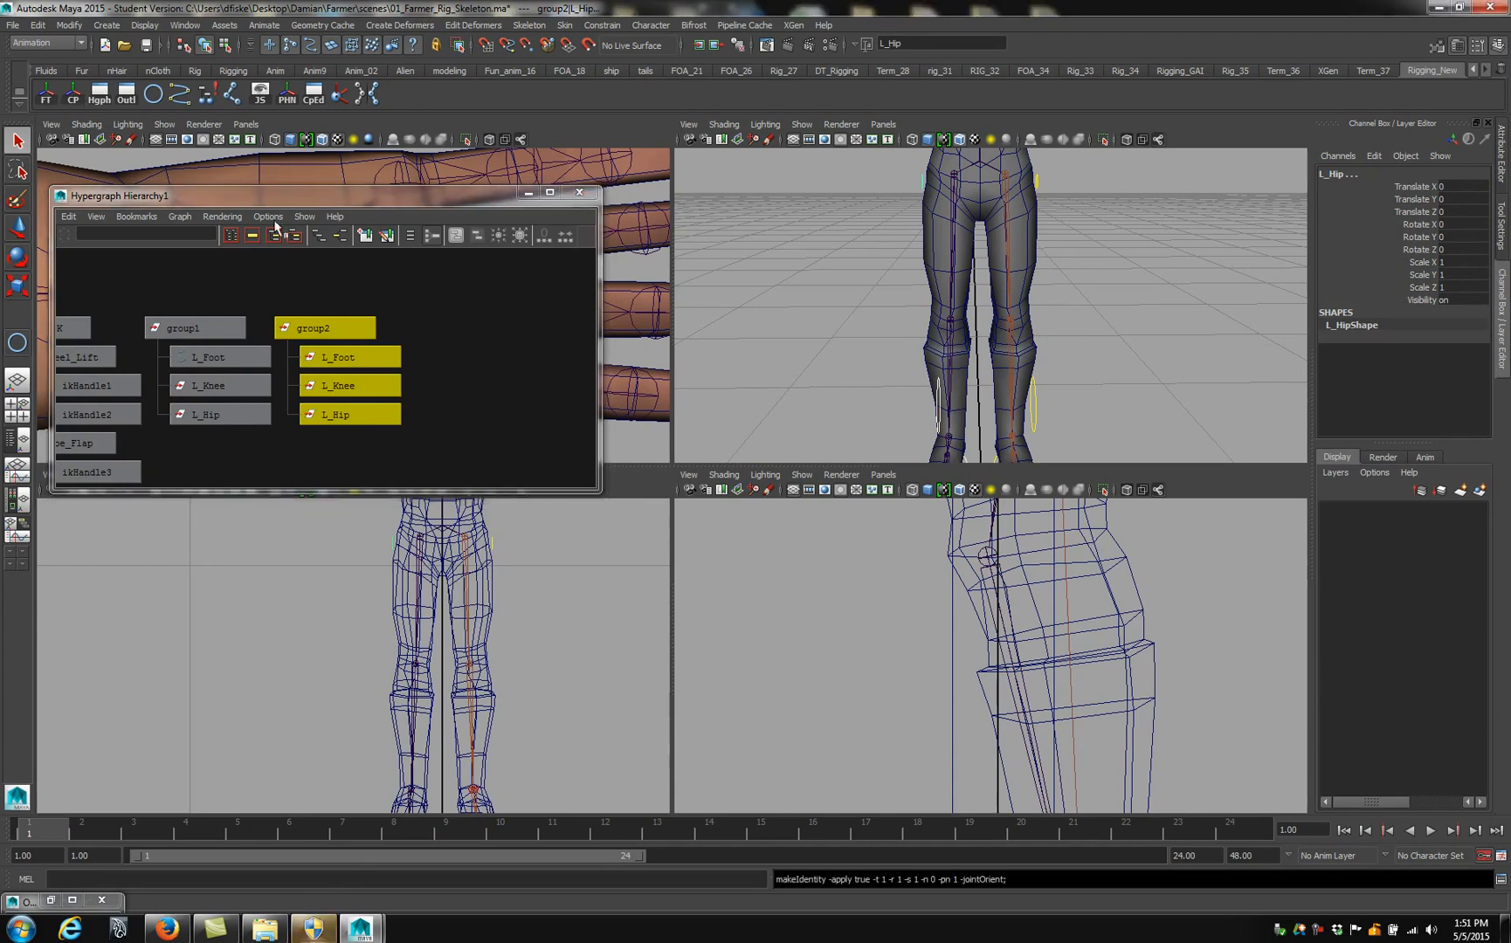
pyautogui.click(412, 353)
# Change the drawing override color of the L_Foot, L_Knee and L_Hip curves under group2 to red
pyautogui.keyDown('alt'); pyautogui.moveTo(466, 362); pyautogui.dragTo(440, 373, button='middle'); pyautogui.keyUp('alt')
pyautogui.keyDown('alt'); pyautogui.moveTo(950, 287); pyautogui.dragTo(1062, 303); pyautogui.keyUp('alt')
pyautogui.scroll(-5, 1051, 265)
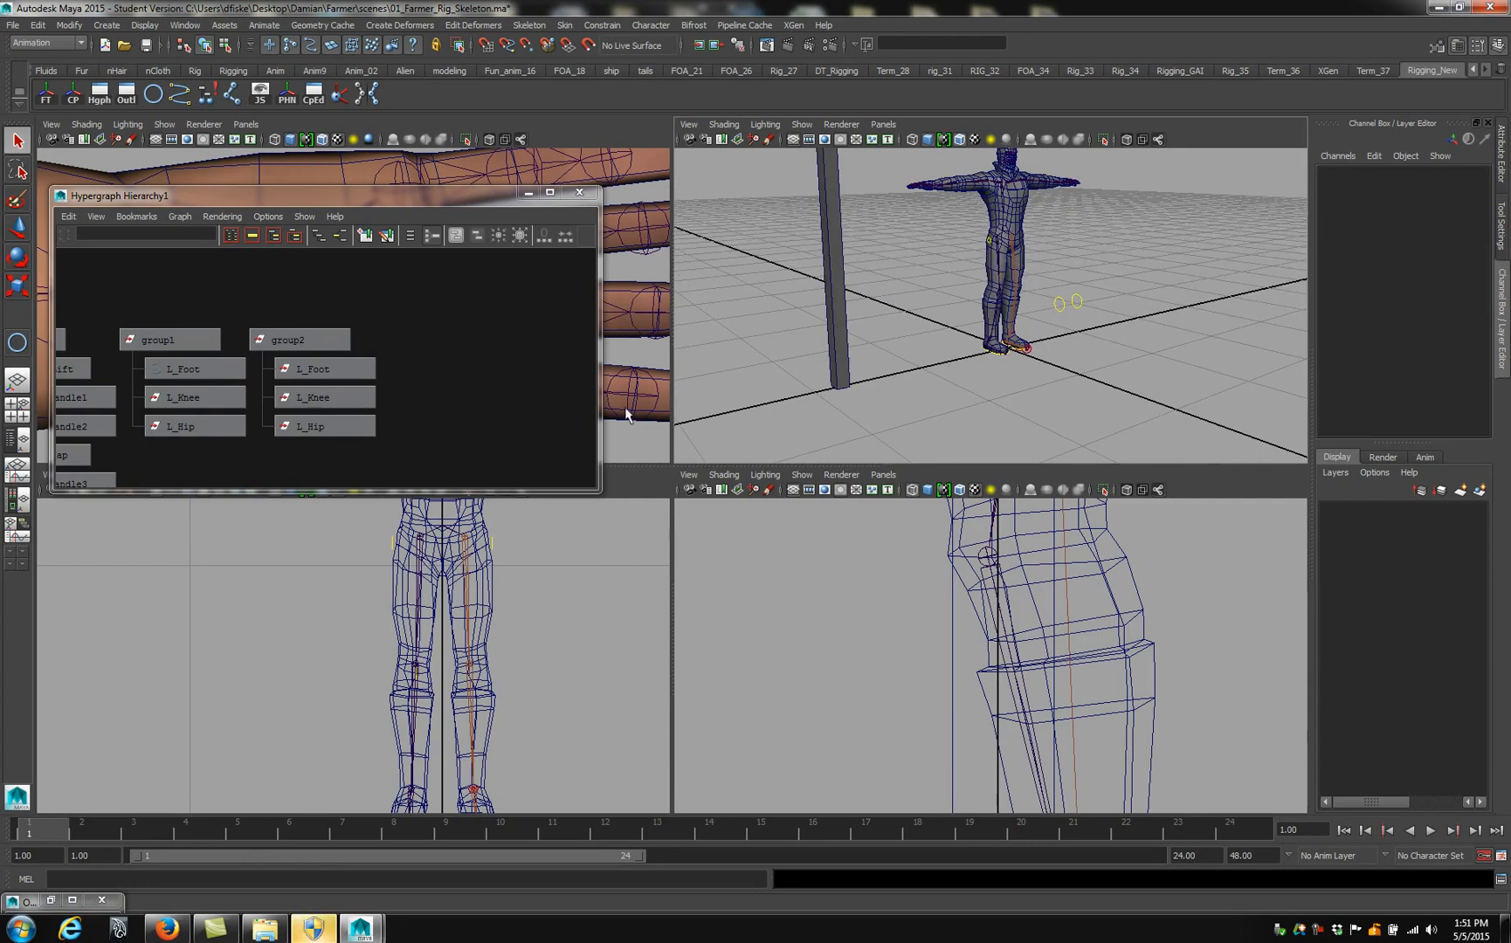
pyautogui.keyDown('alt'); pyautogui.moveTo(1027, 337); pyautogui.dragTo(1092, 255); pyautogui.keyUp('alt')
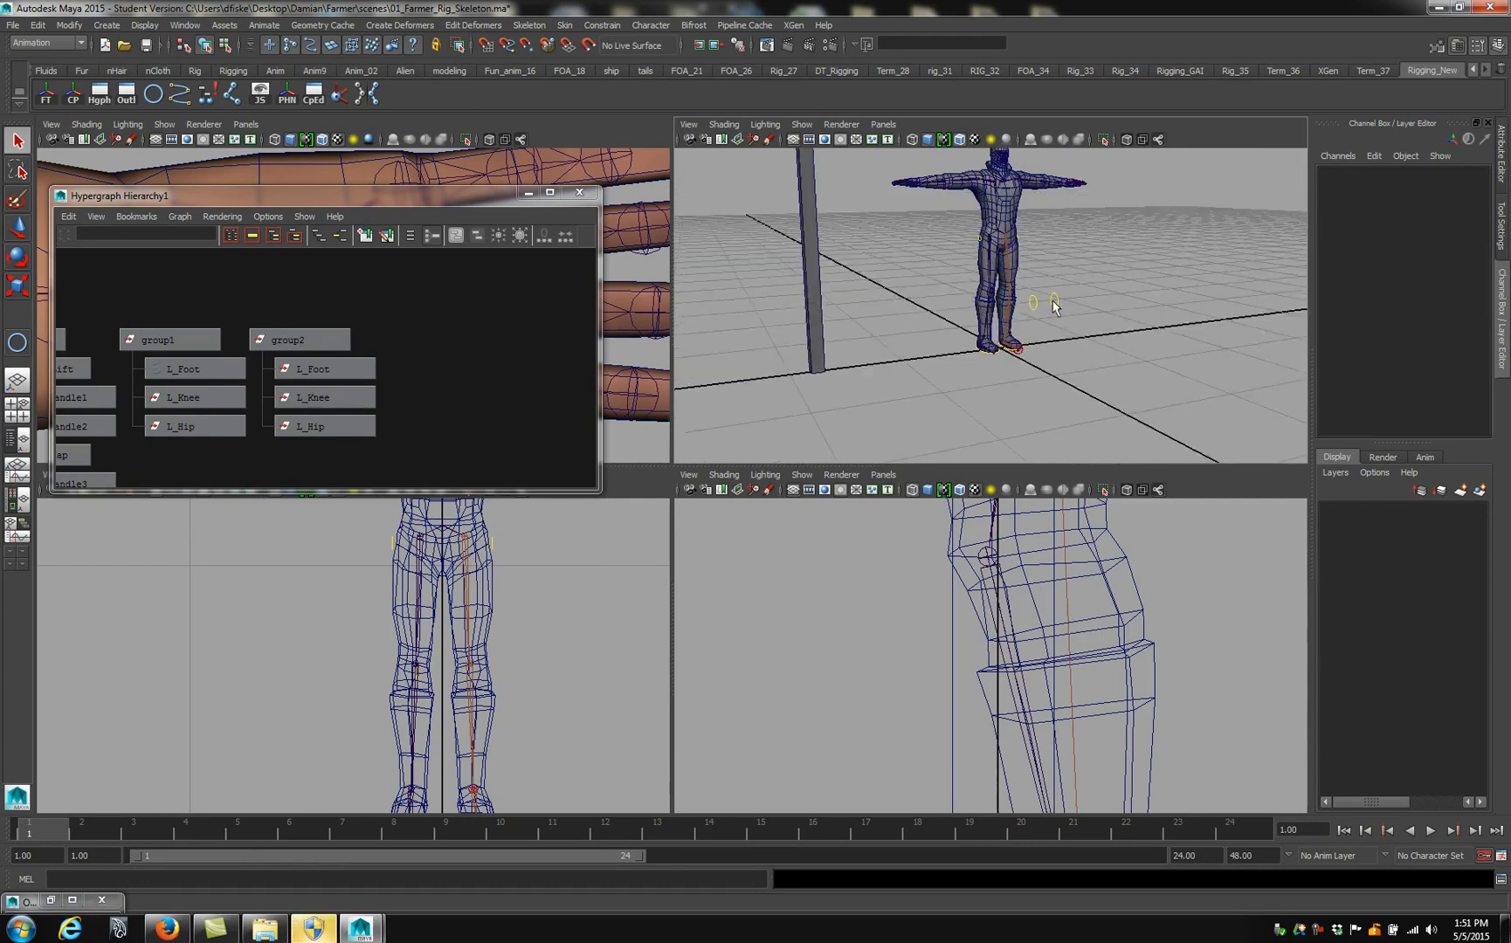
pyautogui.click(345, 369)
pyautogui.hotkey('ctrl', 'a')
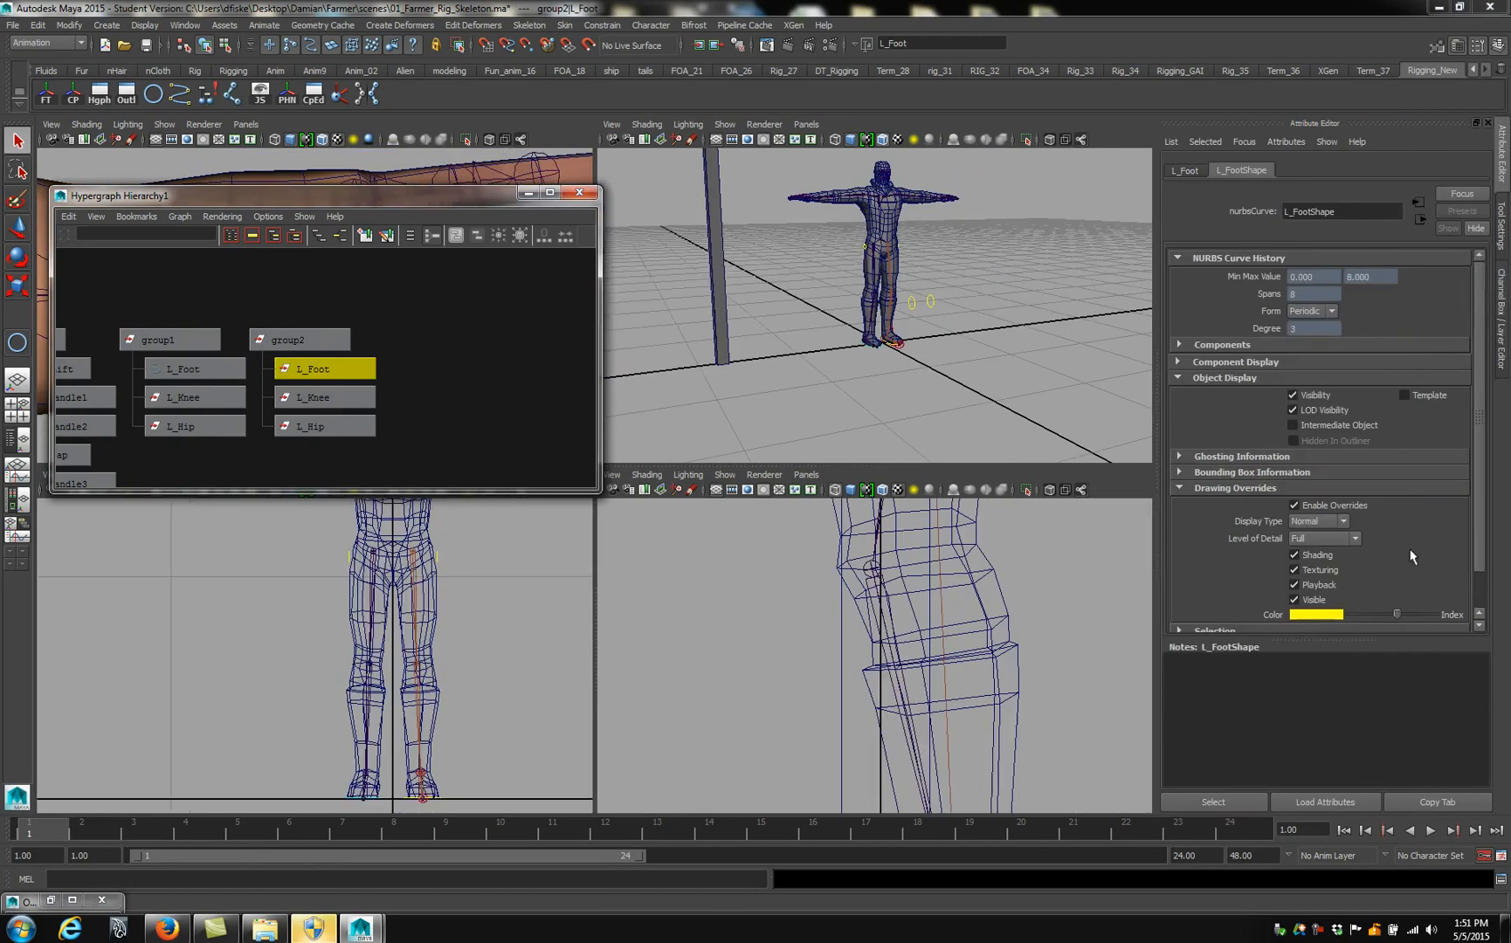
pyautogui.moveTo(1395, 620); pyautogui.dragTo(1387, 622)
pyautogui.click(325, 398)
pyautogui.click(325, 426)
pyautogui.click(978, 344)
pyautogui.moveTo(926, 346)
pyautogui.keyDown('alt'); pyautogui.mouseDown()
pyautogui.moveTo(1019, 359)
pyautogui.moveTo(921, 358)
pyautogui.mouseUp(); pyautogui.keyUp('alt')
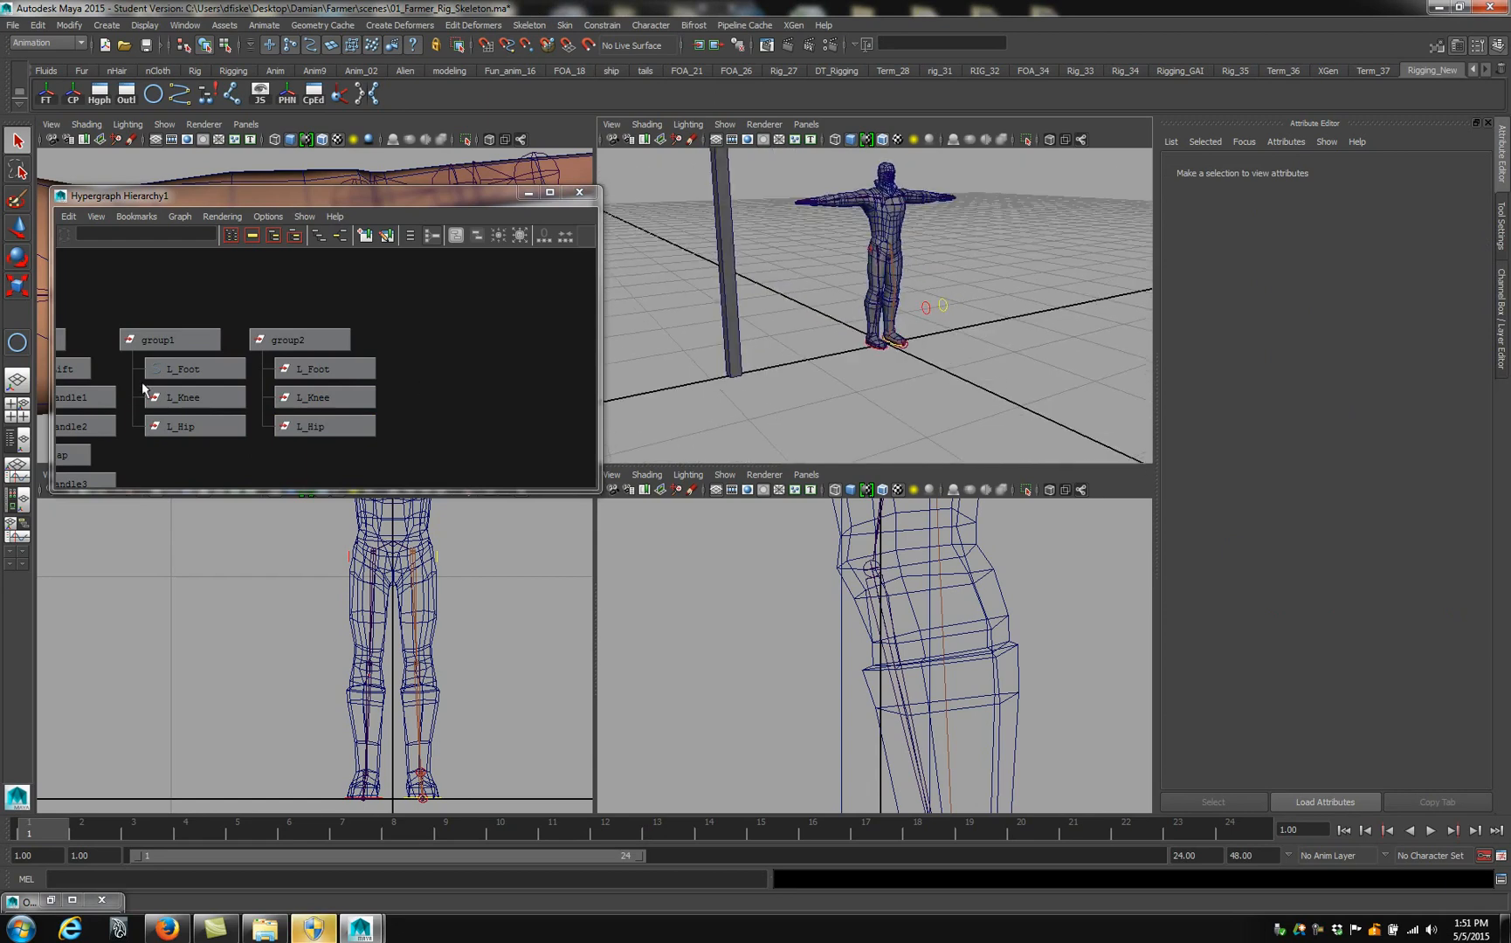
# Rename the L_Foot, L_Knee and L_Hip controls under group2 by replacing L_ with R_ on the selected nodes
pyautogui.scroll(3, 325, 391)
pyautogui.keyDown('alt'); pyautogui.moveTo(371, 389); pyautogui.dragTo(426, 340, button='middle'); pyautogui.keyUp('alt')
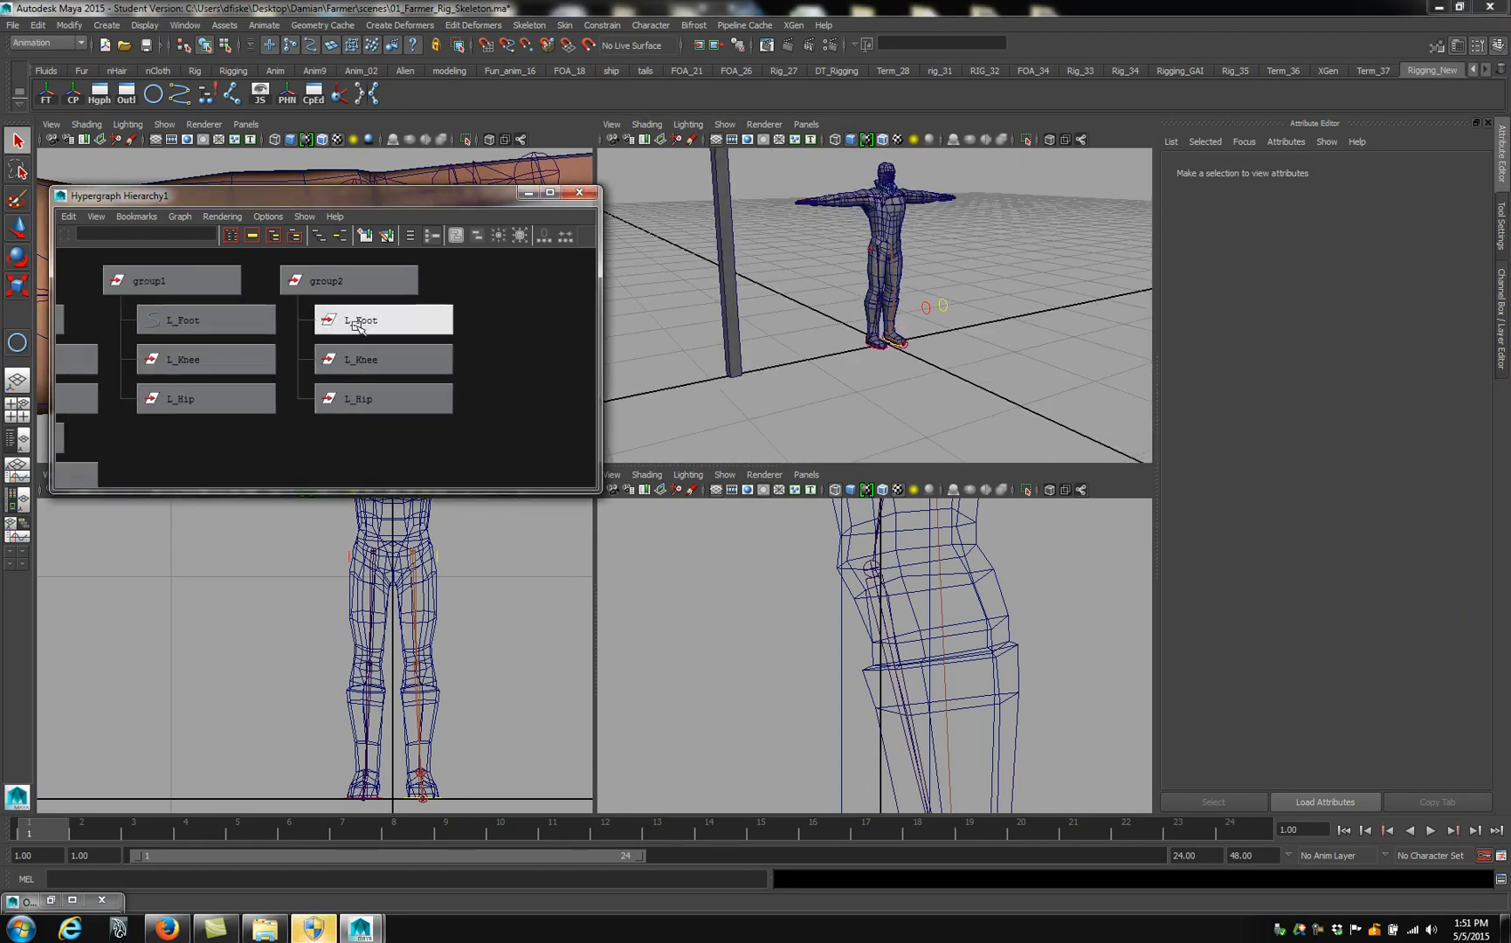
pyautogui.moveTo(341, 320); pyautogui.dragTo(339, 314)
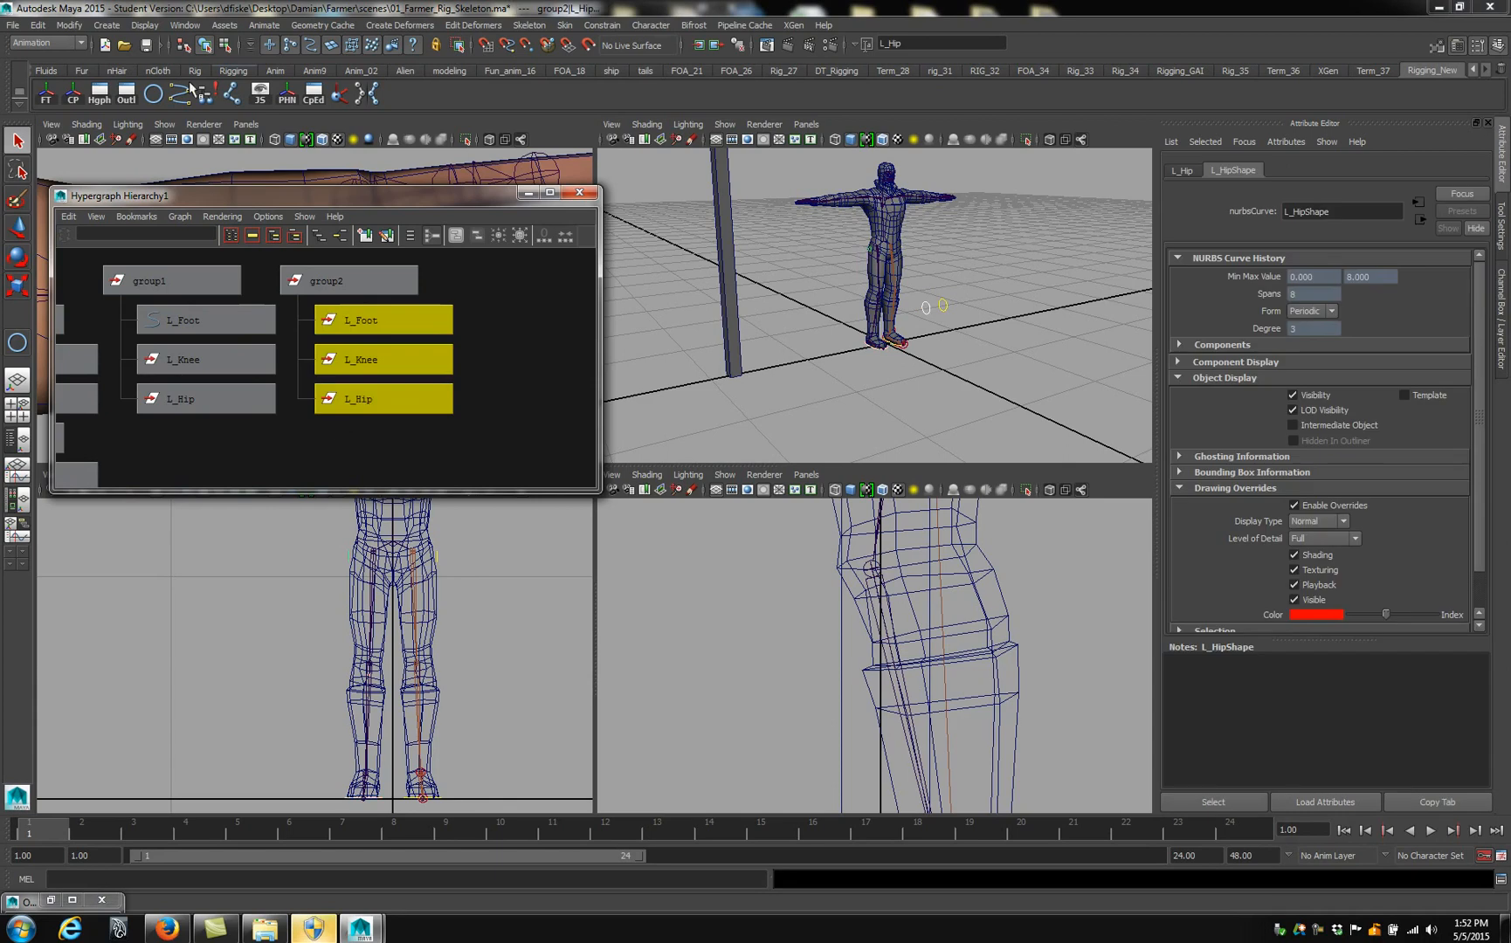
pyautogui.click(87, 24)
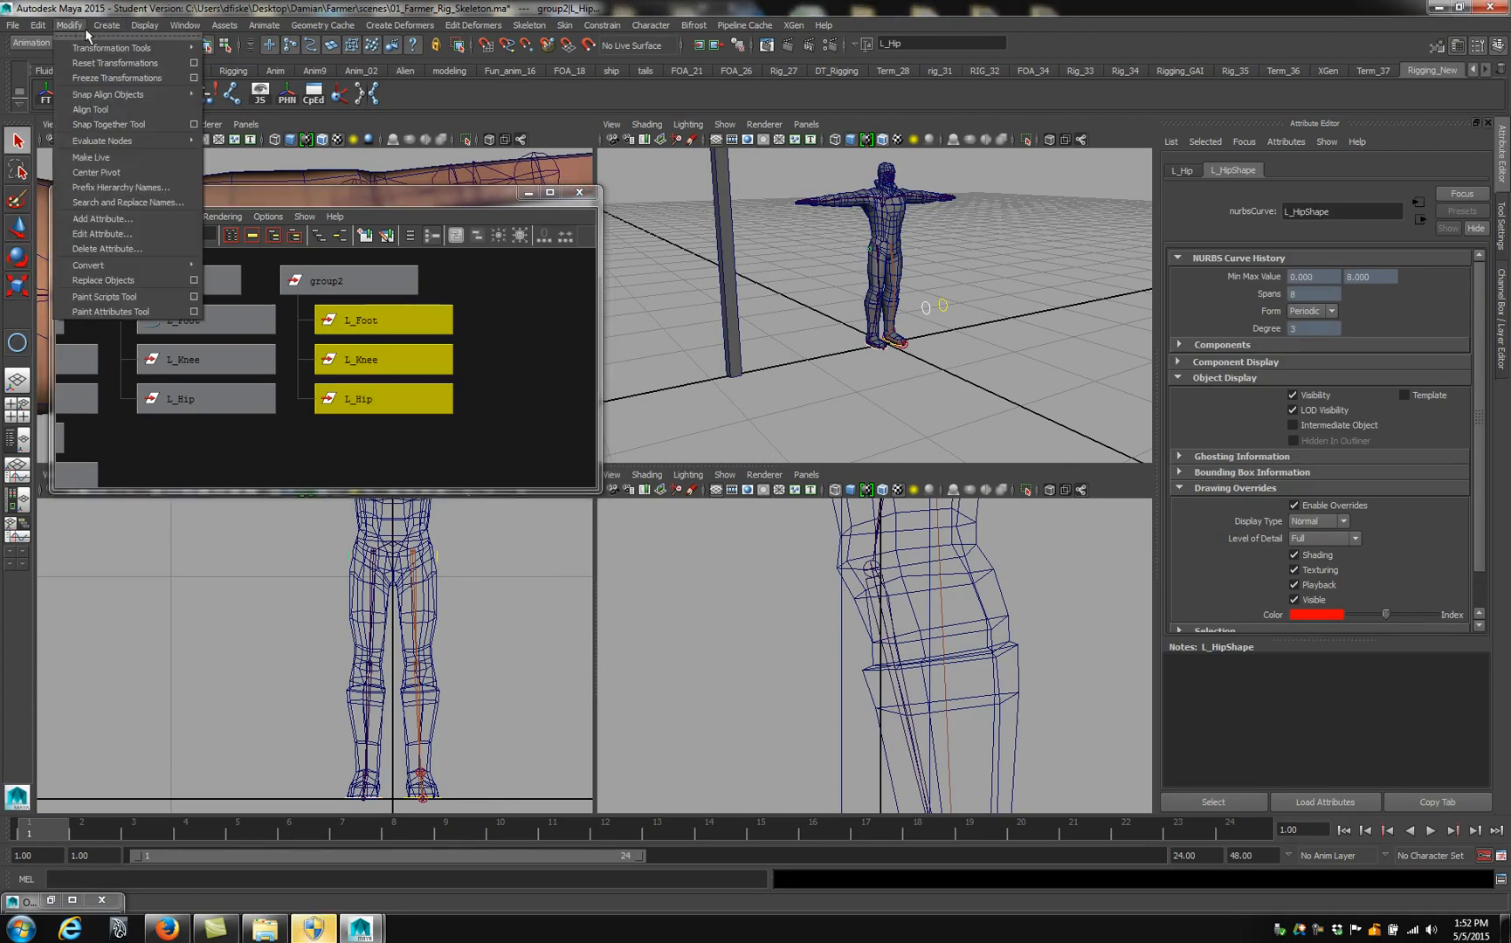
pyautogui.click(131, 207)
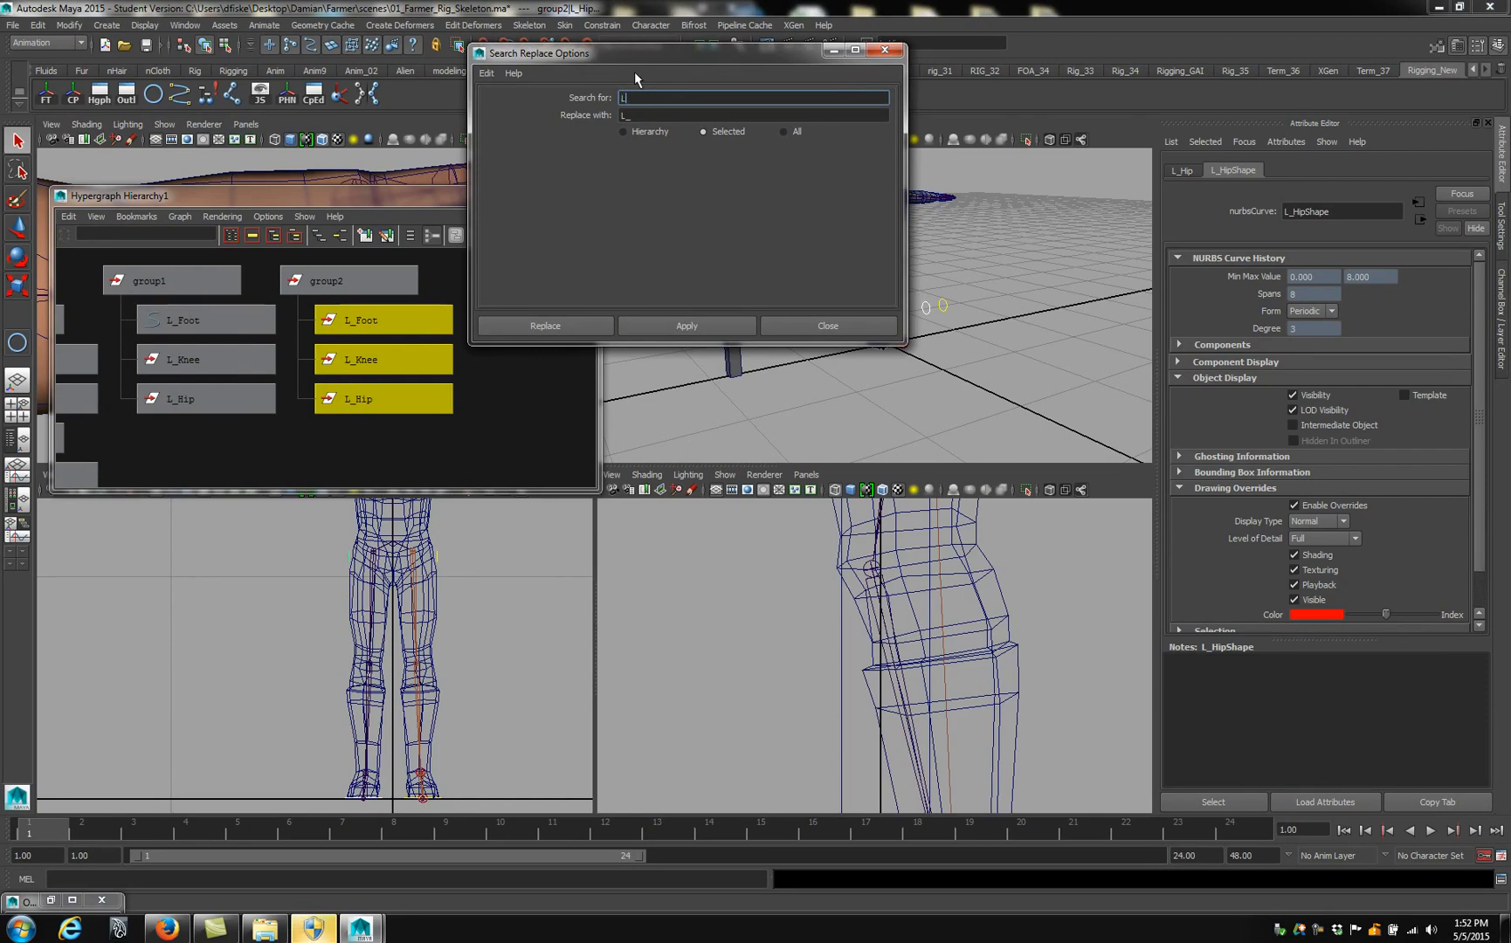
pyautogui.press('Tab')
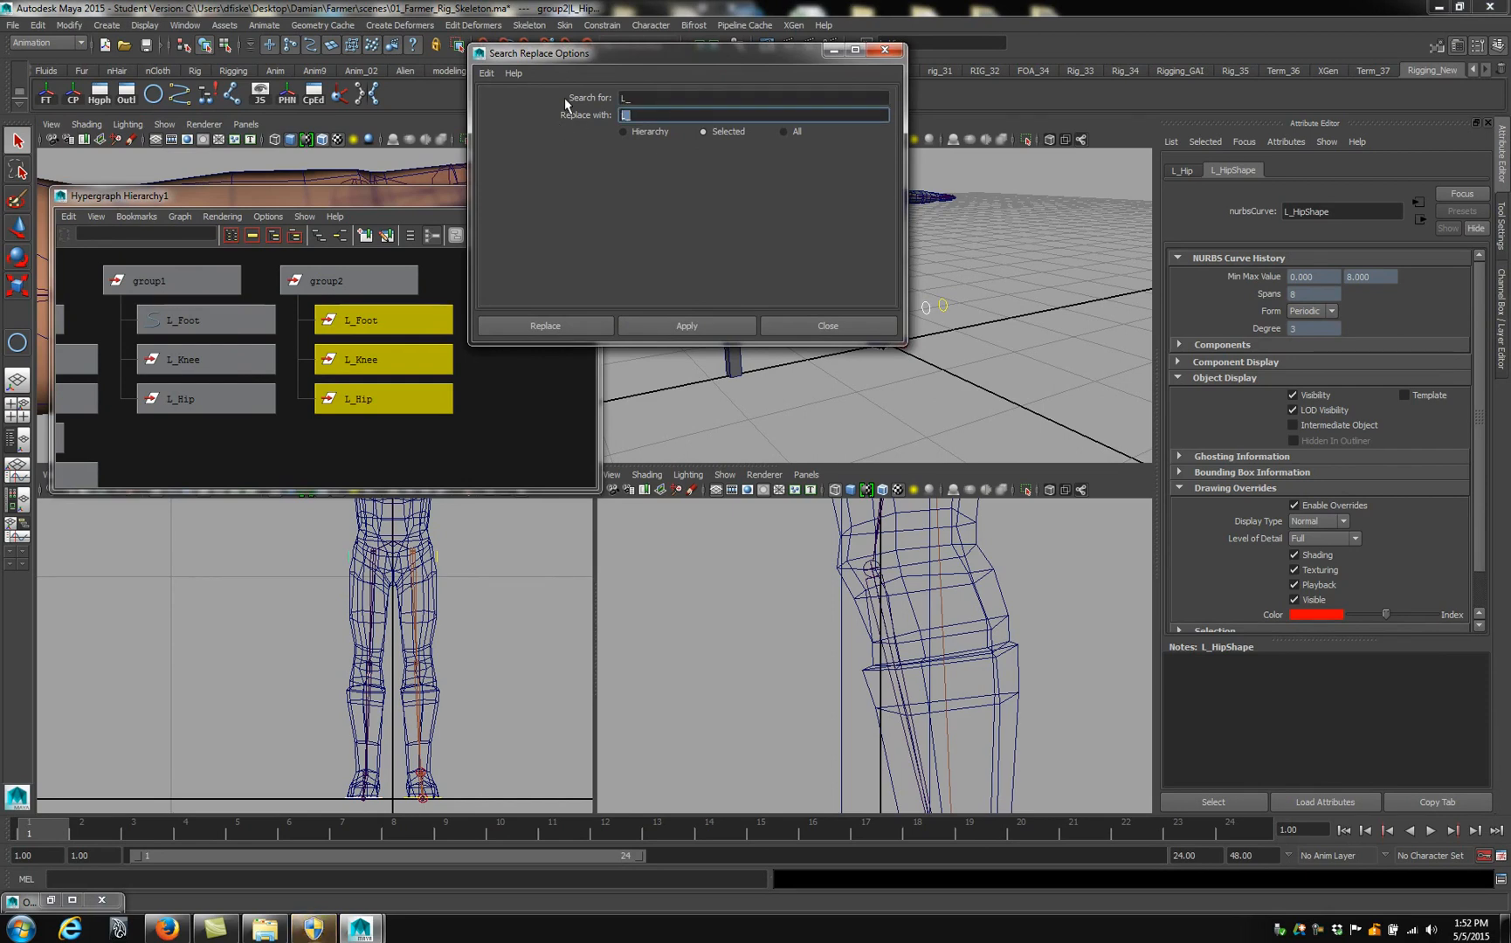
pyautogui.write('R_')
pyautogui.click(687, 325)
pyautogui.click(885, 54)
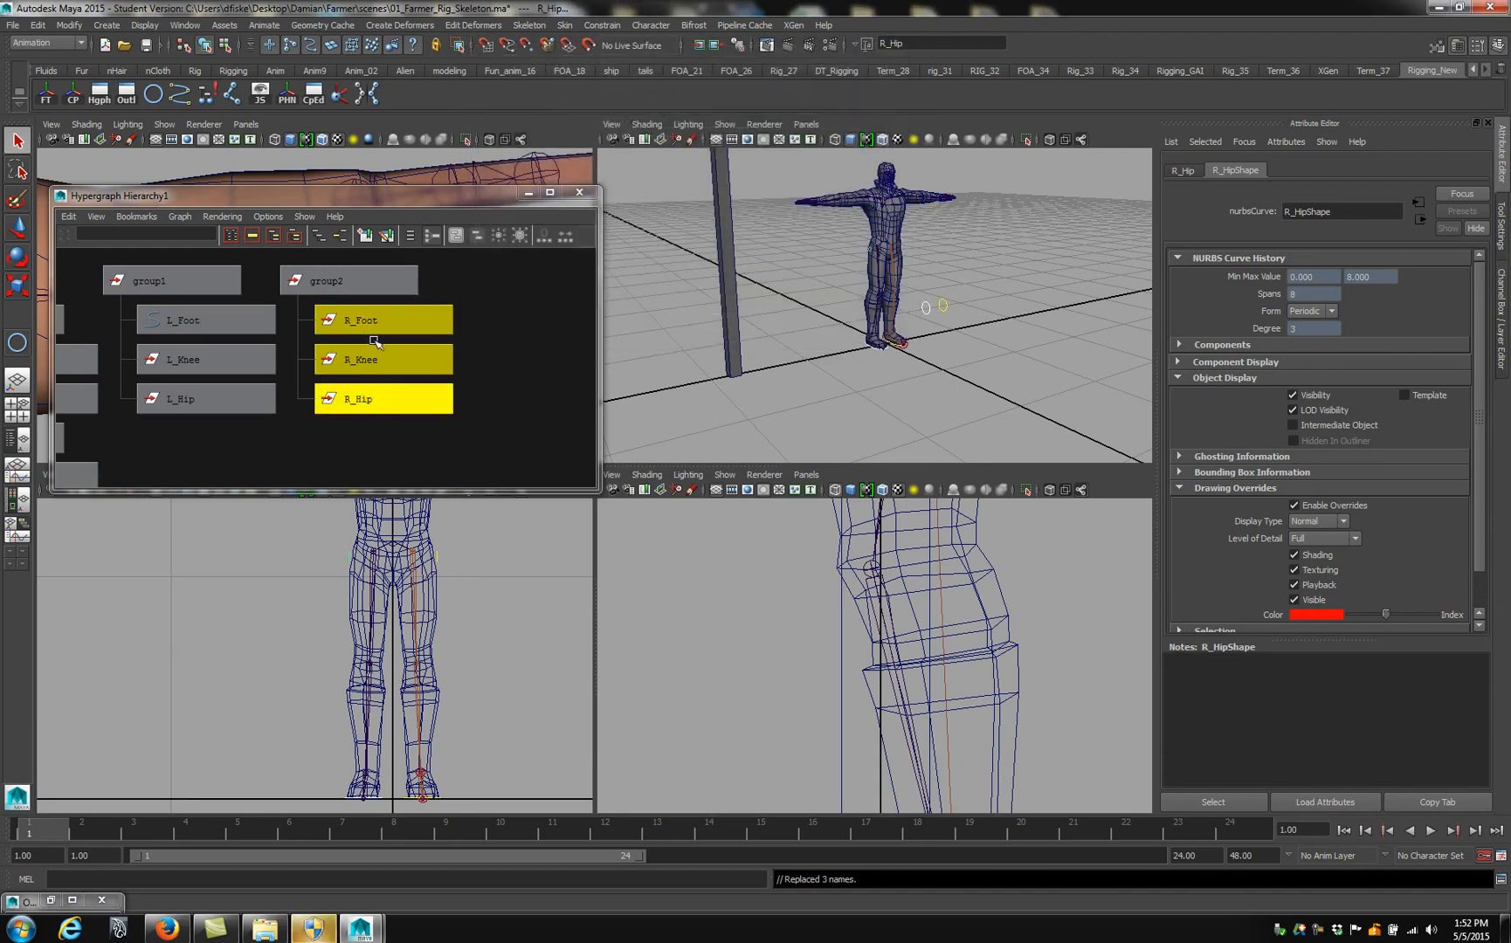
# Parent-constrain the R_Leg1_Hip joint to the red R_Hip control curve
pyautogui.click(379, 397)
pyautogui.click(835, 360)
pyautogui.scroll(5, 962, 369)
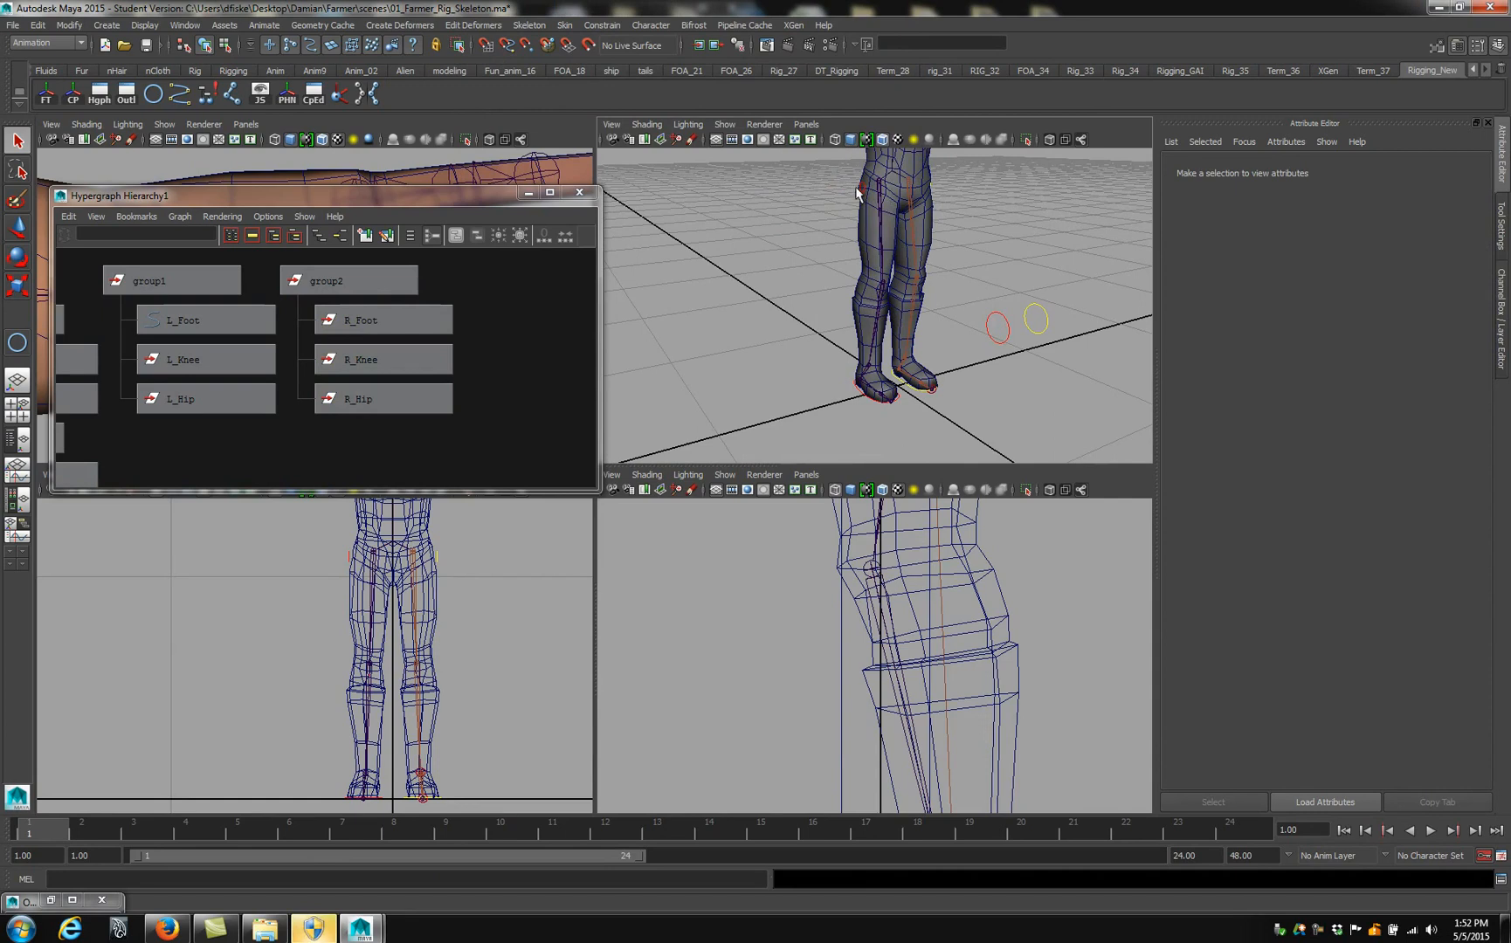
pyautogui.click(861, 187)
pyautogui.keyDown('alt'); pyautogui.moveTo(861, 187); pyautogui.dragTo(888, 273); pyautogui.keyUp('alt')
pyautogui.scroll(4, 887, 272)
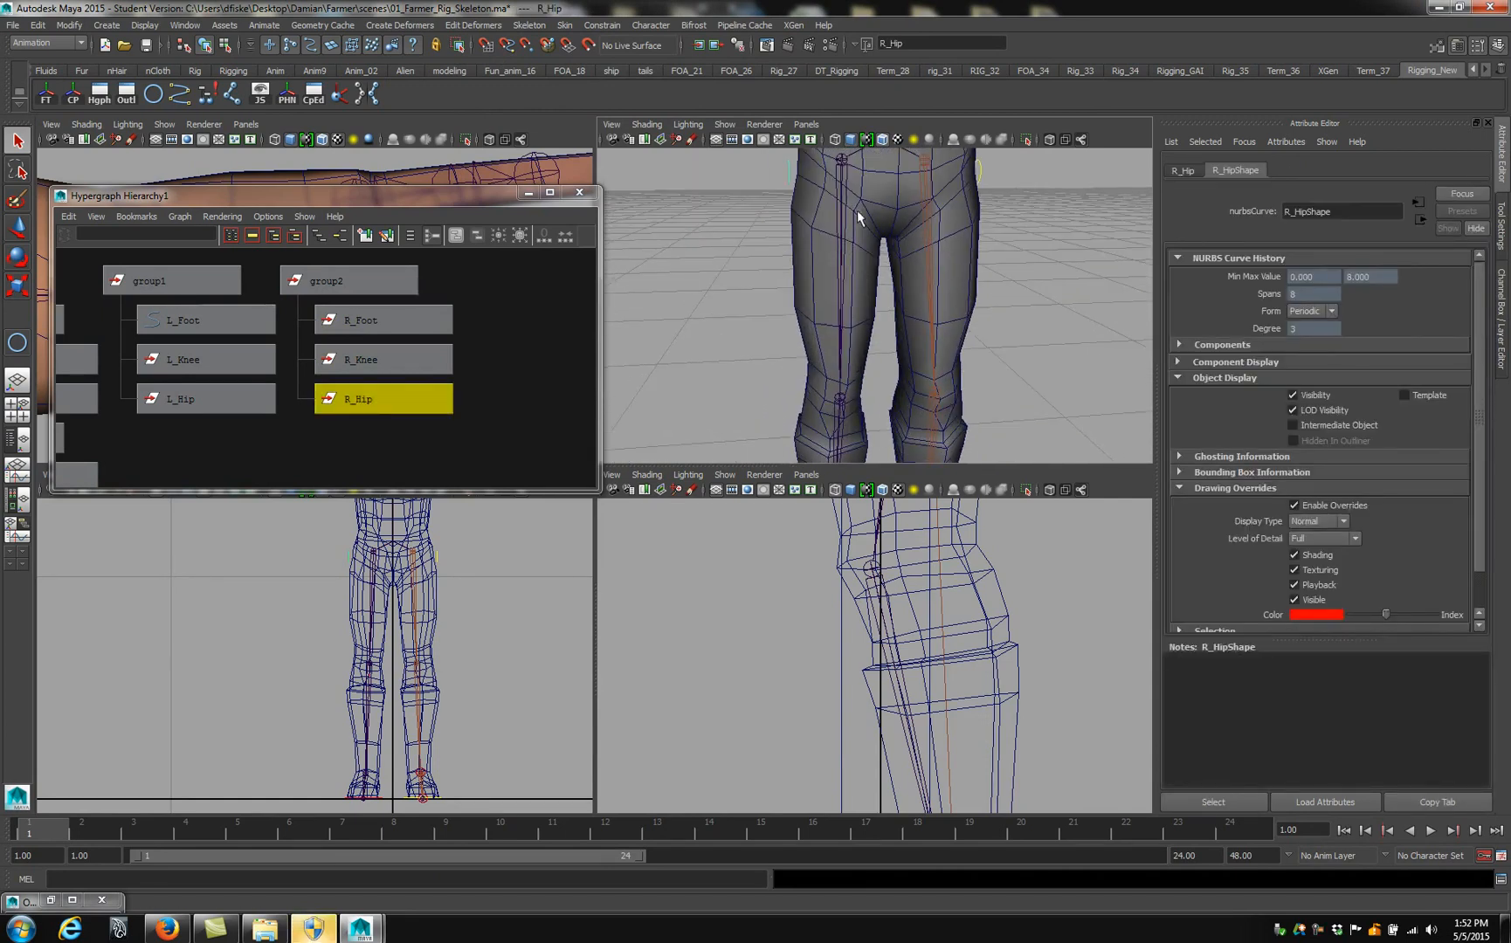
pyautogui.keyDown('shift'); pyautogui.click(844, 203); pyautogui.keyUp('shift')
pyautogui.click(208, 96)
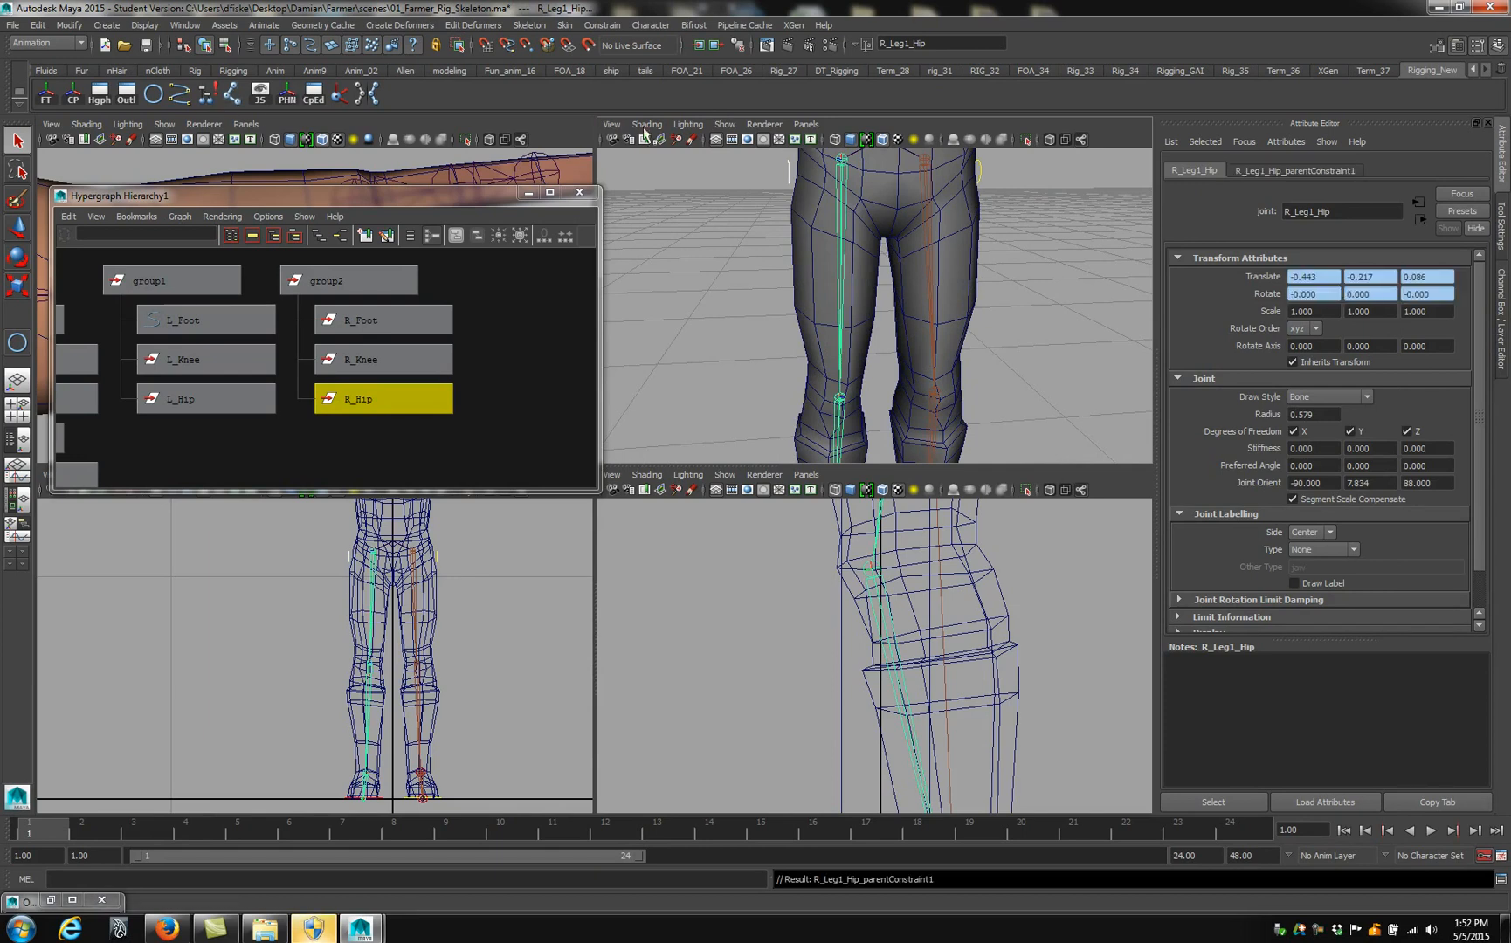
# Parent-constrain the L_Leg1_Hip joint to the yellow L_Hip control curve
pyautogui.click(974, 174)
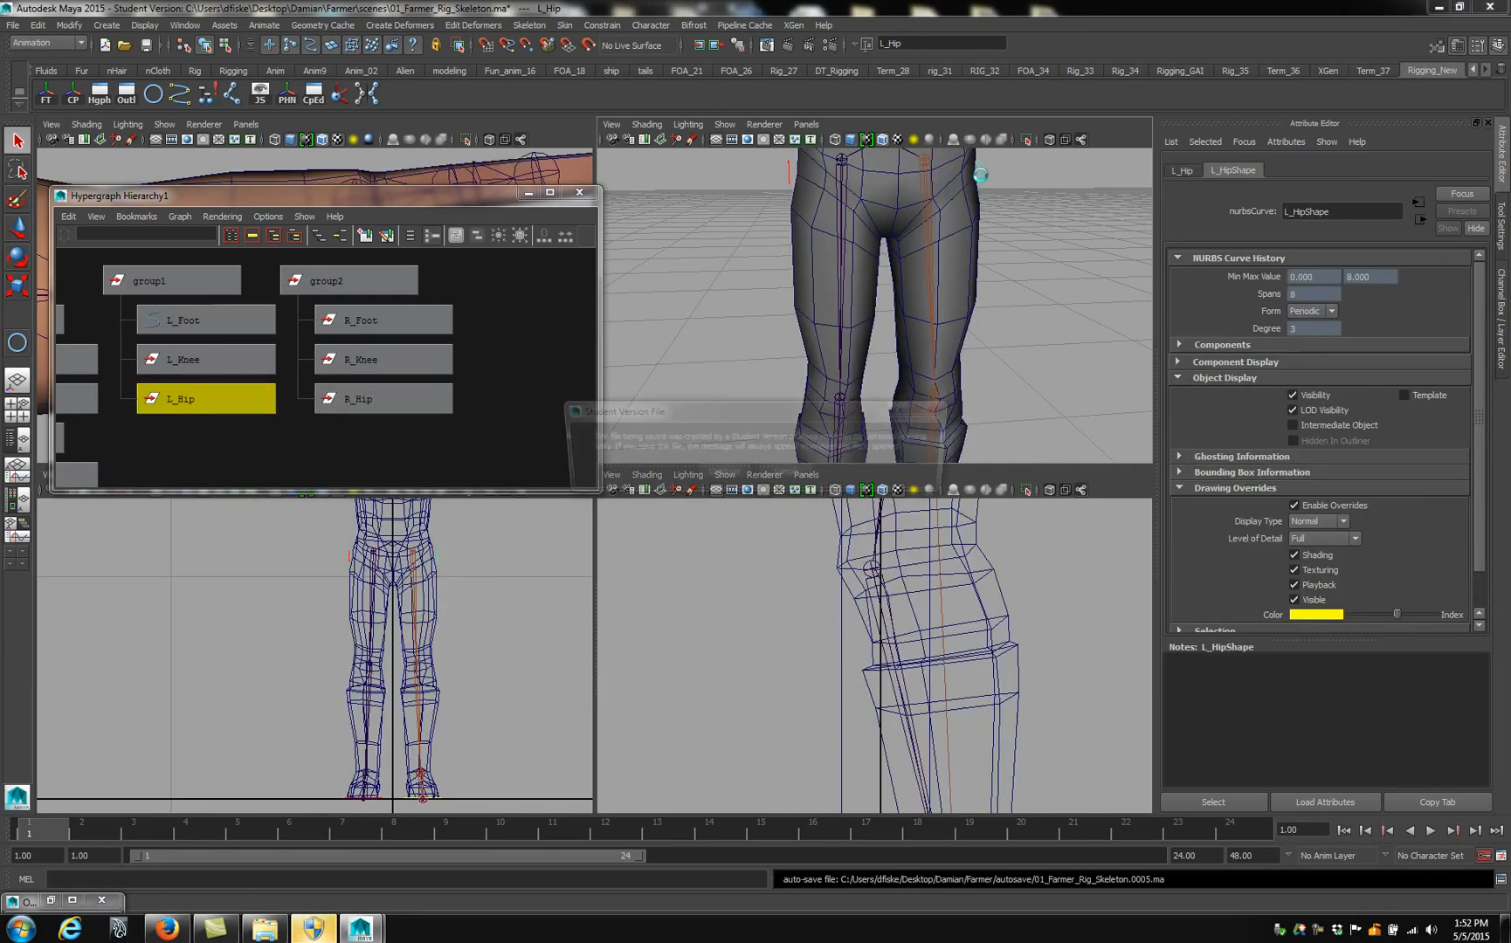
pyautogui.click(735, 469)
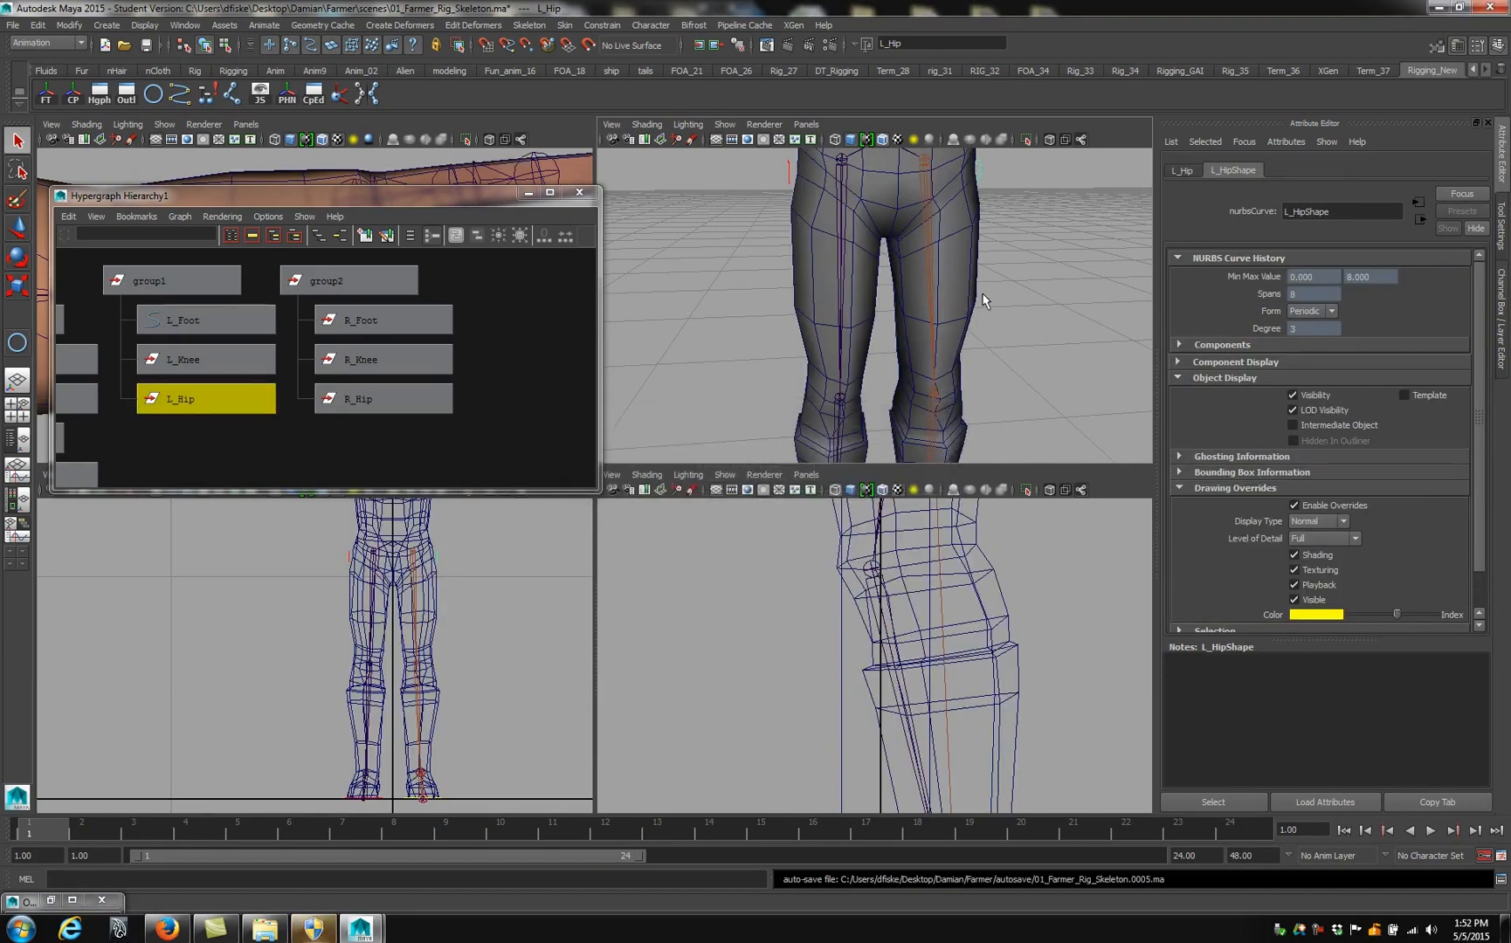
pyautogui.click(927, 206)
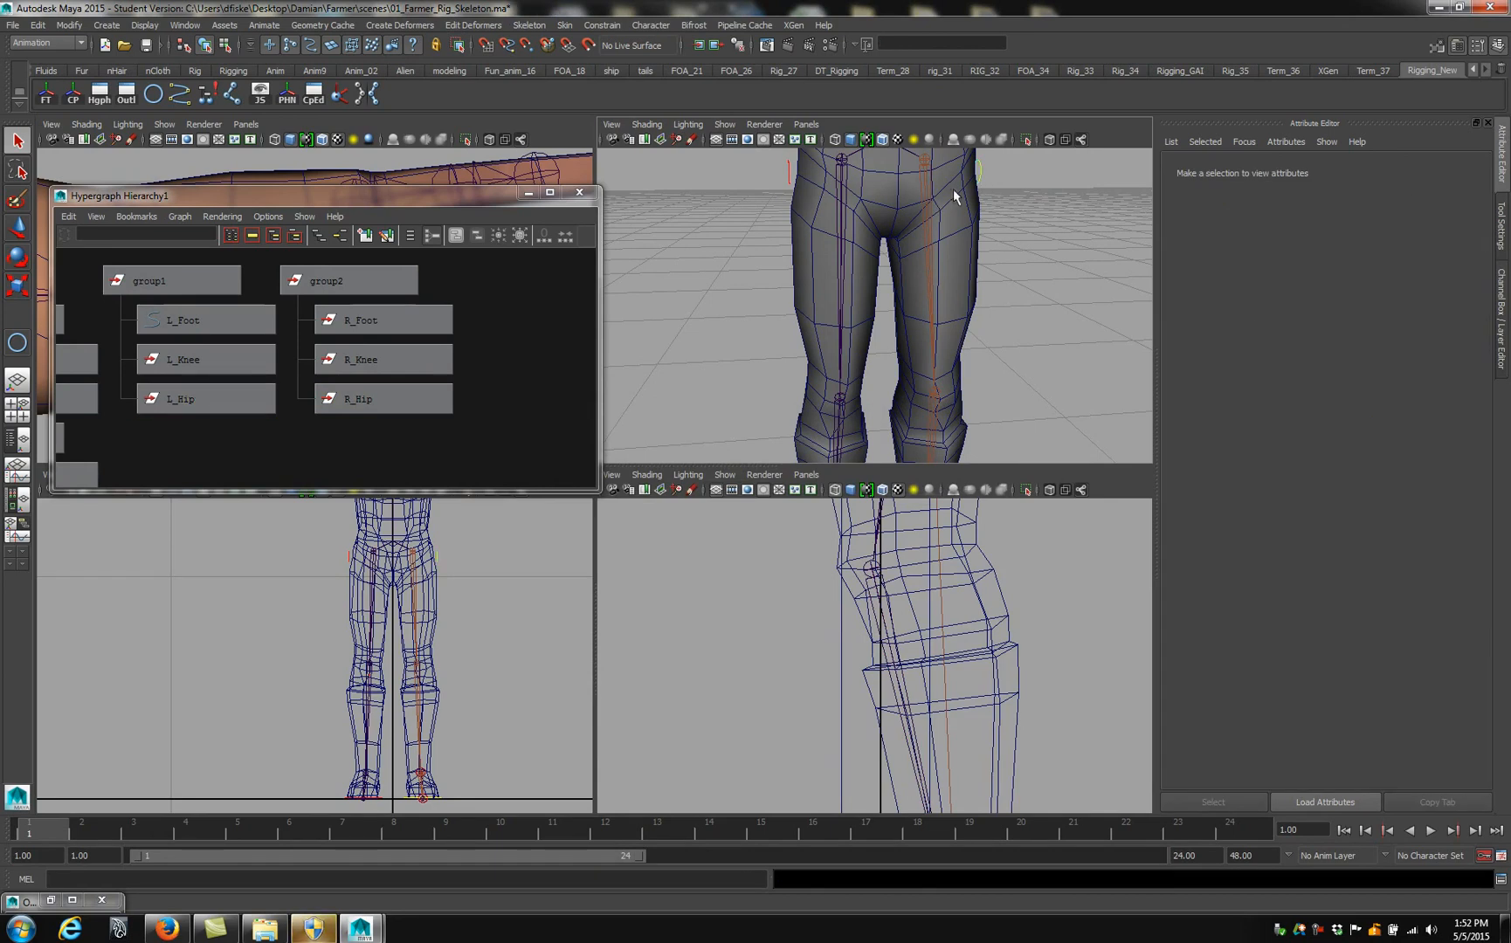
pyautogui.click(927, 203)
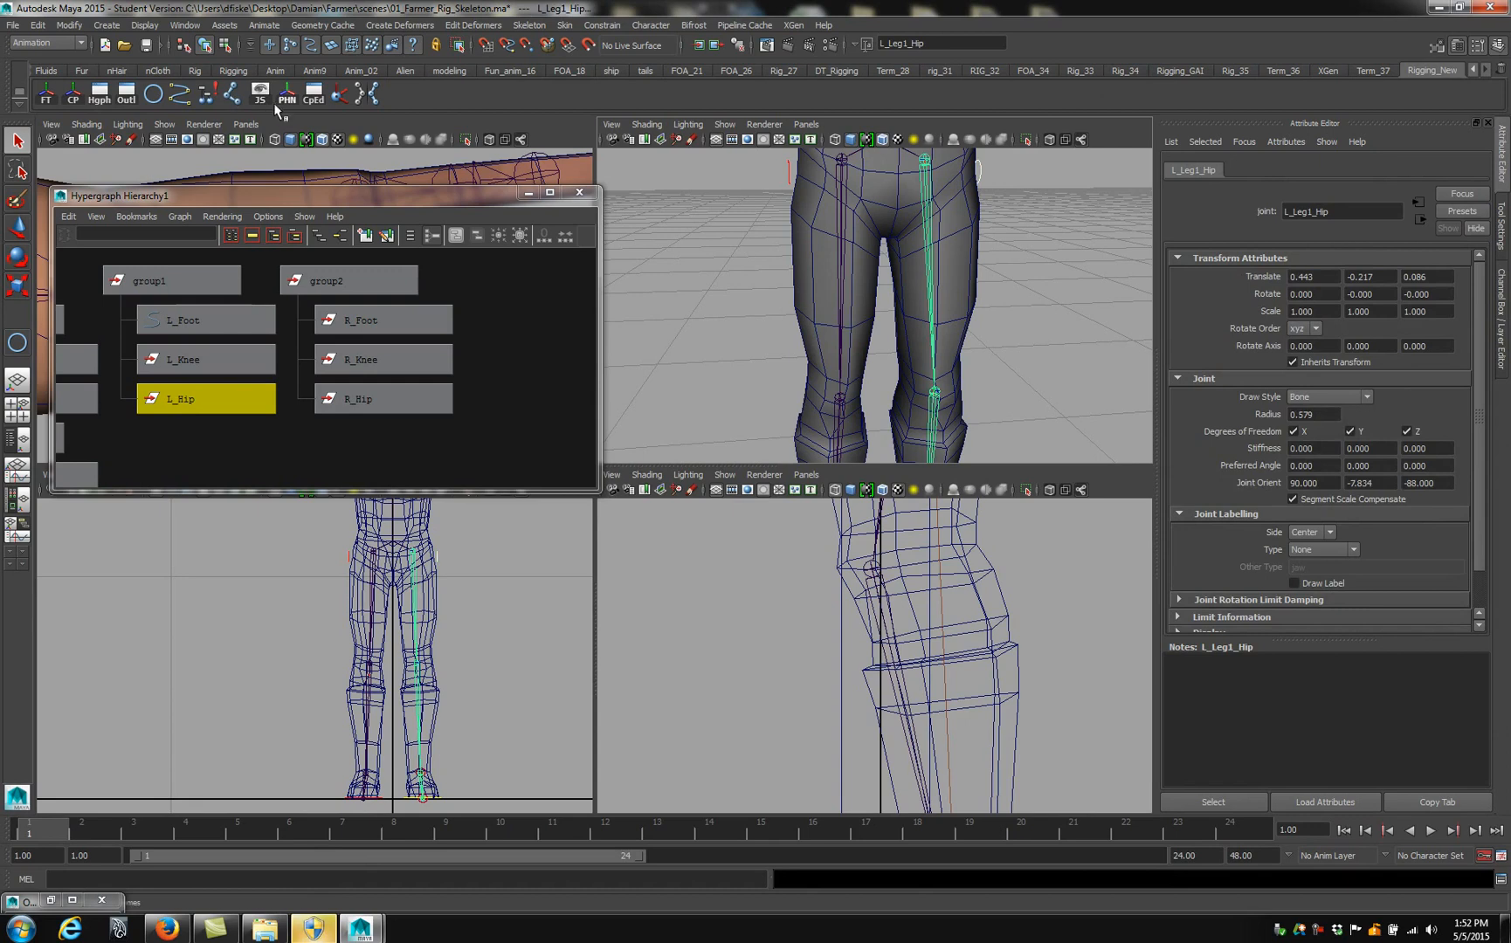
pyautogui.click(206, 104)
# Parent-constrain the L_Foot_IK group to the L_Foot control curve
pyautogui.scroll(-5, 886, 393)
pyautogui.scroll(4, 905, 351)
pyautogui.keyDown('alt'); pyautogui.moveTo(904, 349); pyautogui.dragTo(1074, 249); pyautogui.keyUp('alt')
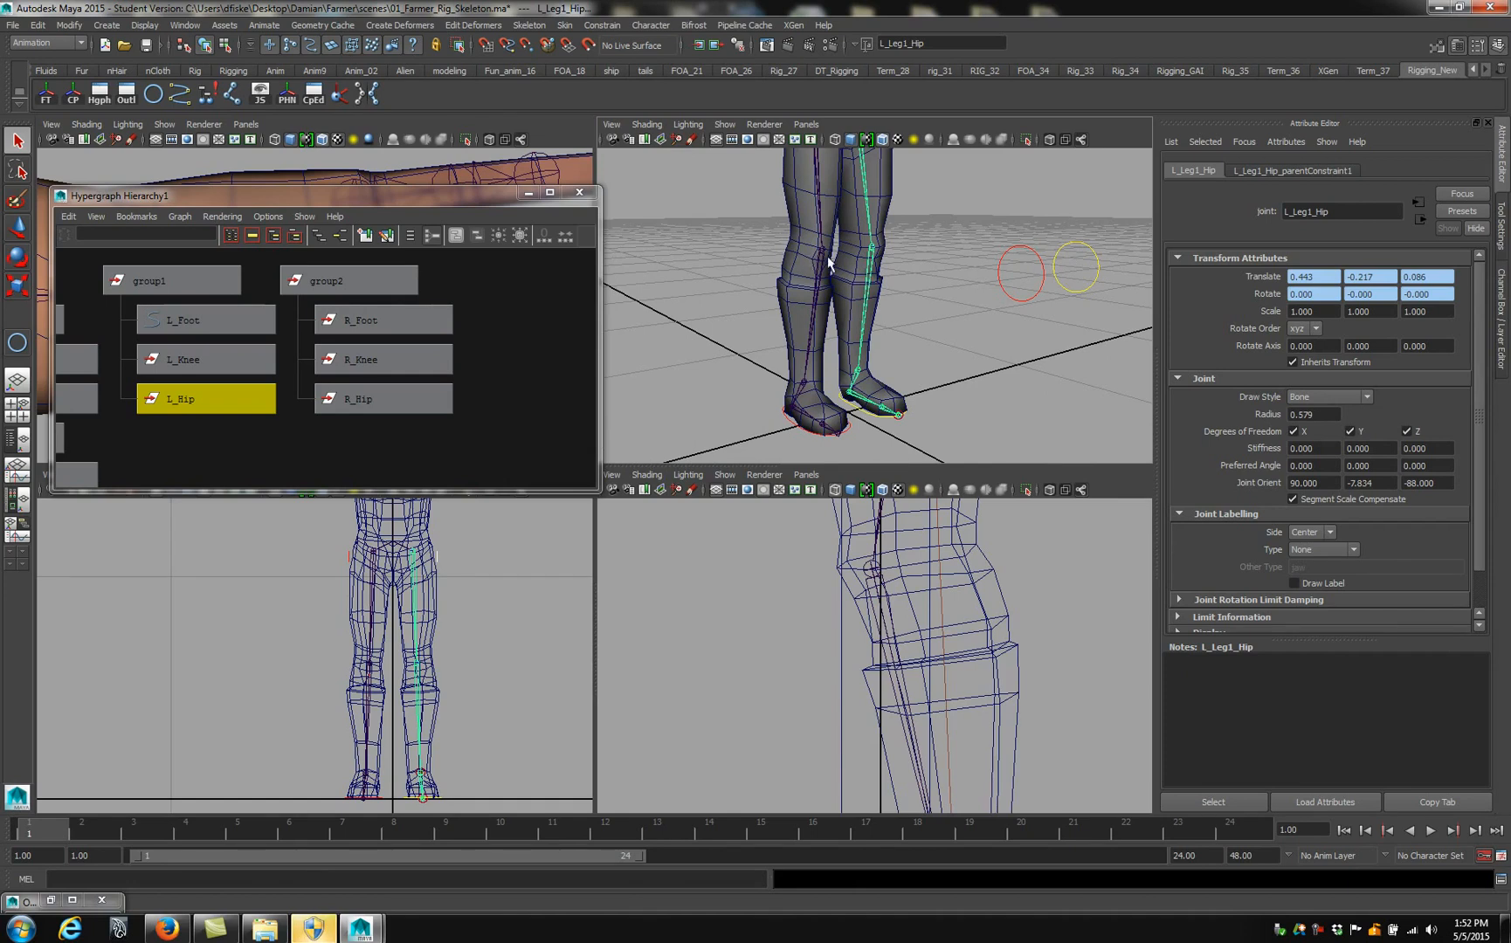
pyautogui.scroll(5, 798, 437)
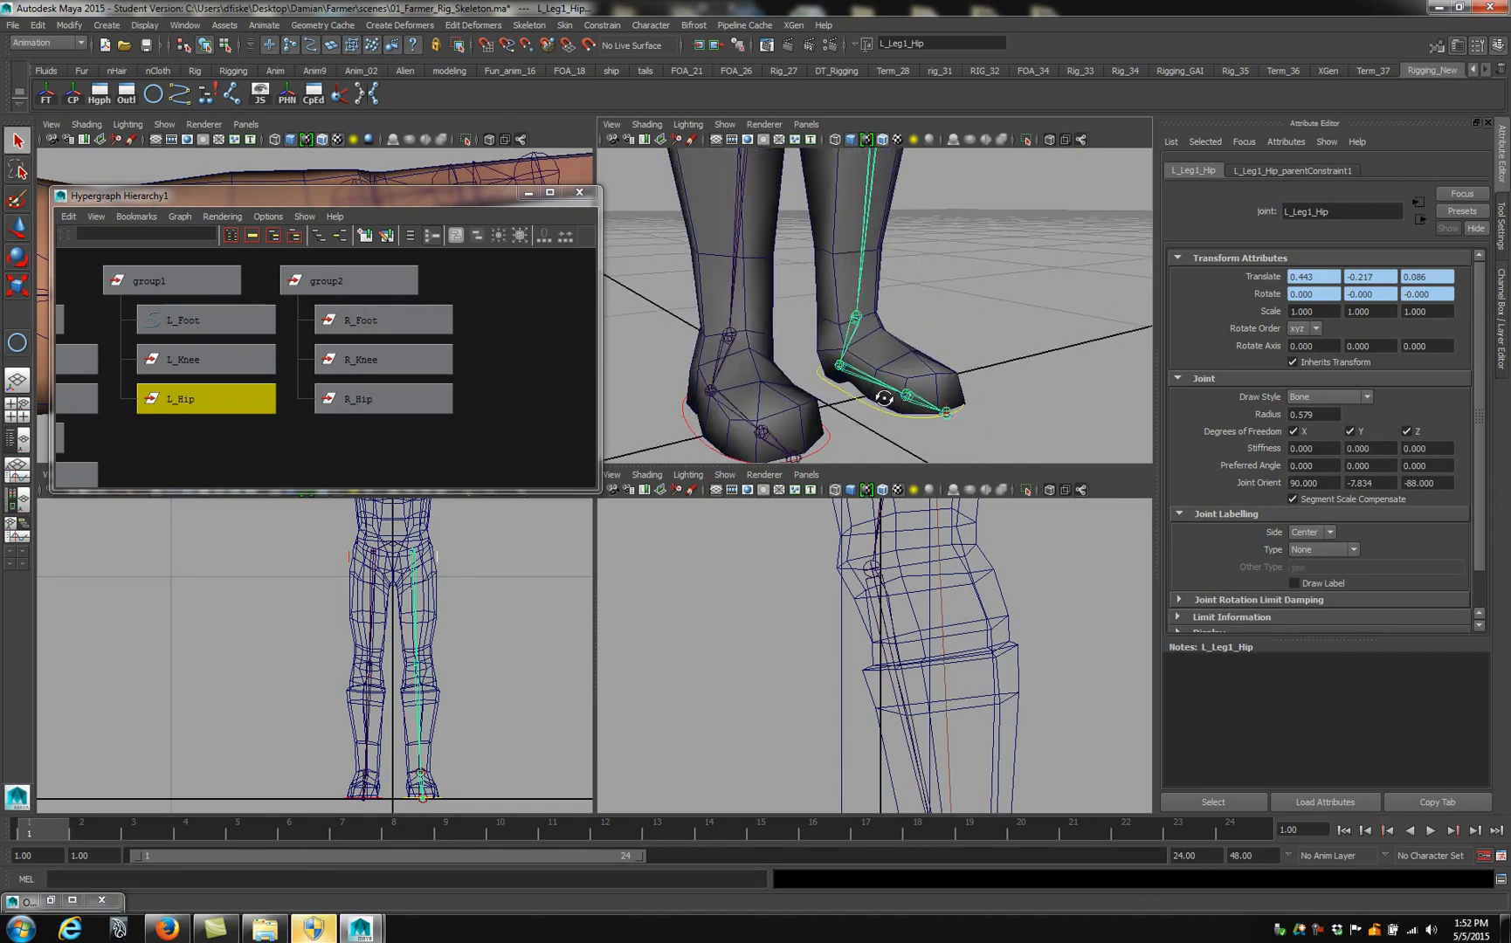
pyautogui.click(865, 407)
pyautogui.scroll(-3, 323, 376)
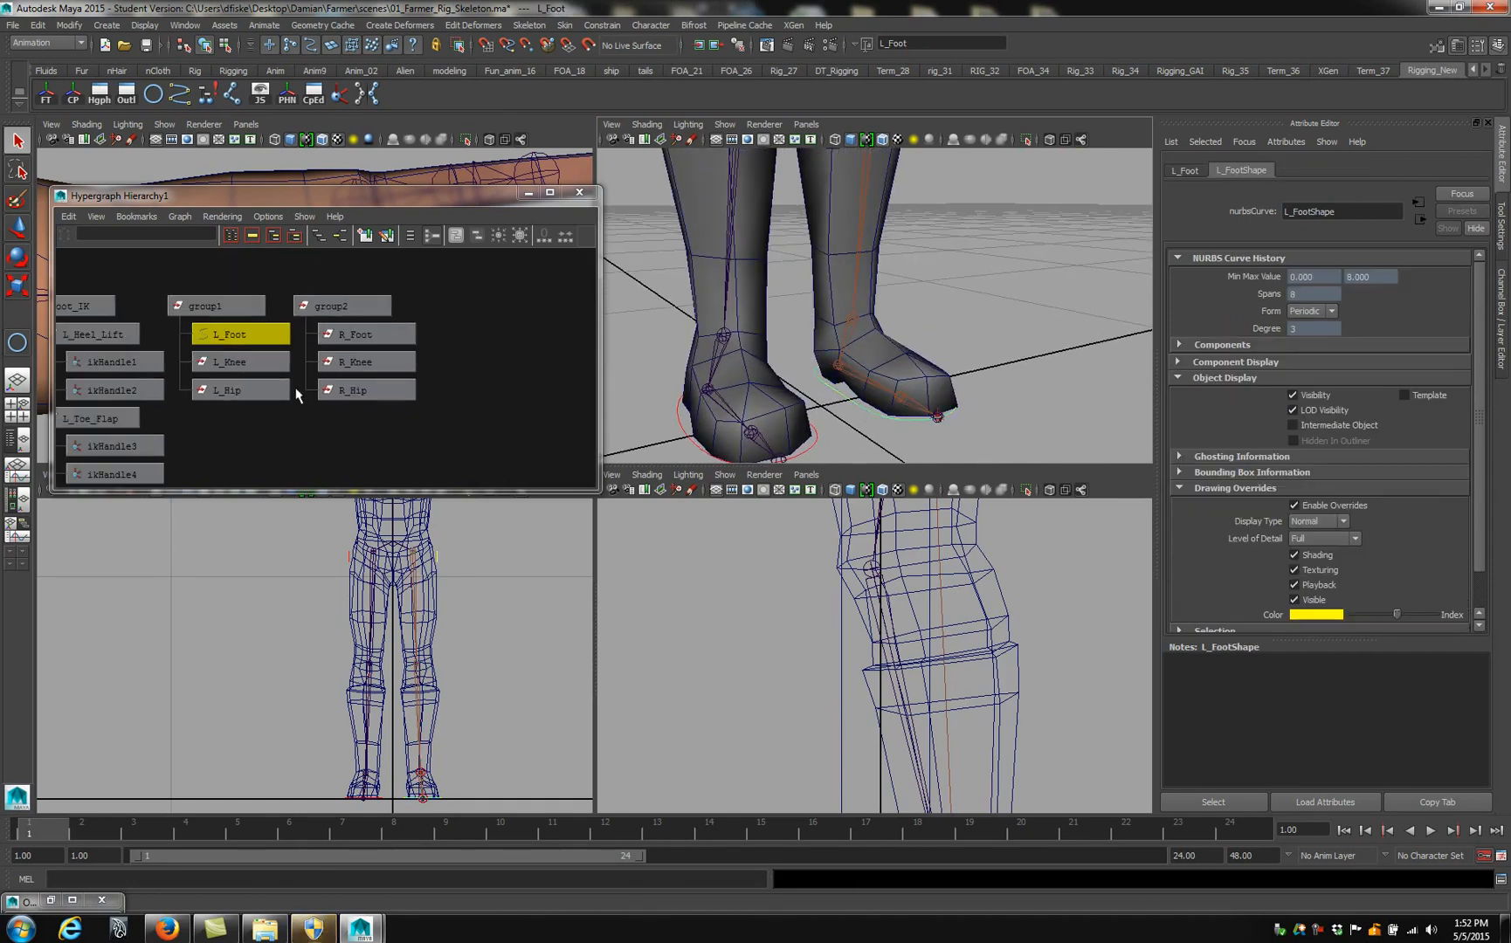
pyautogui.press('a')
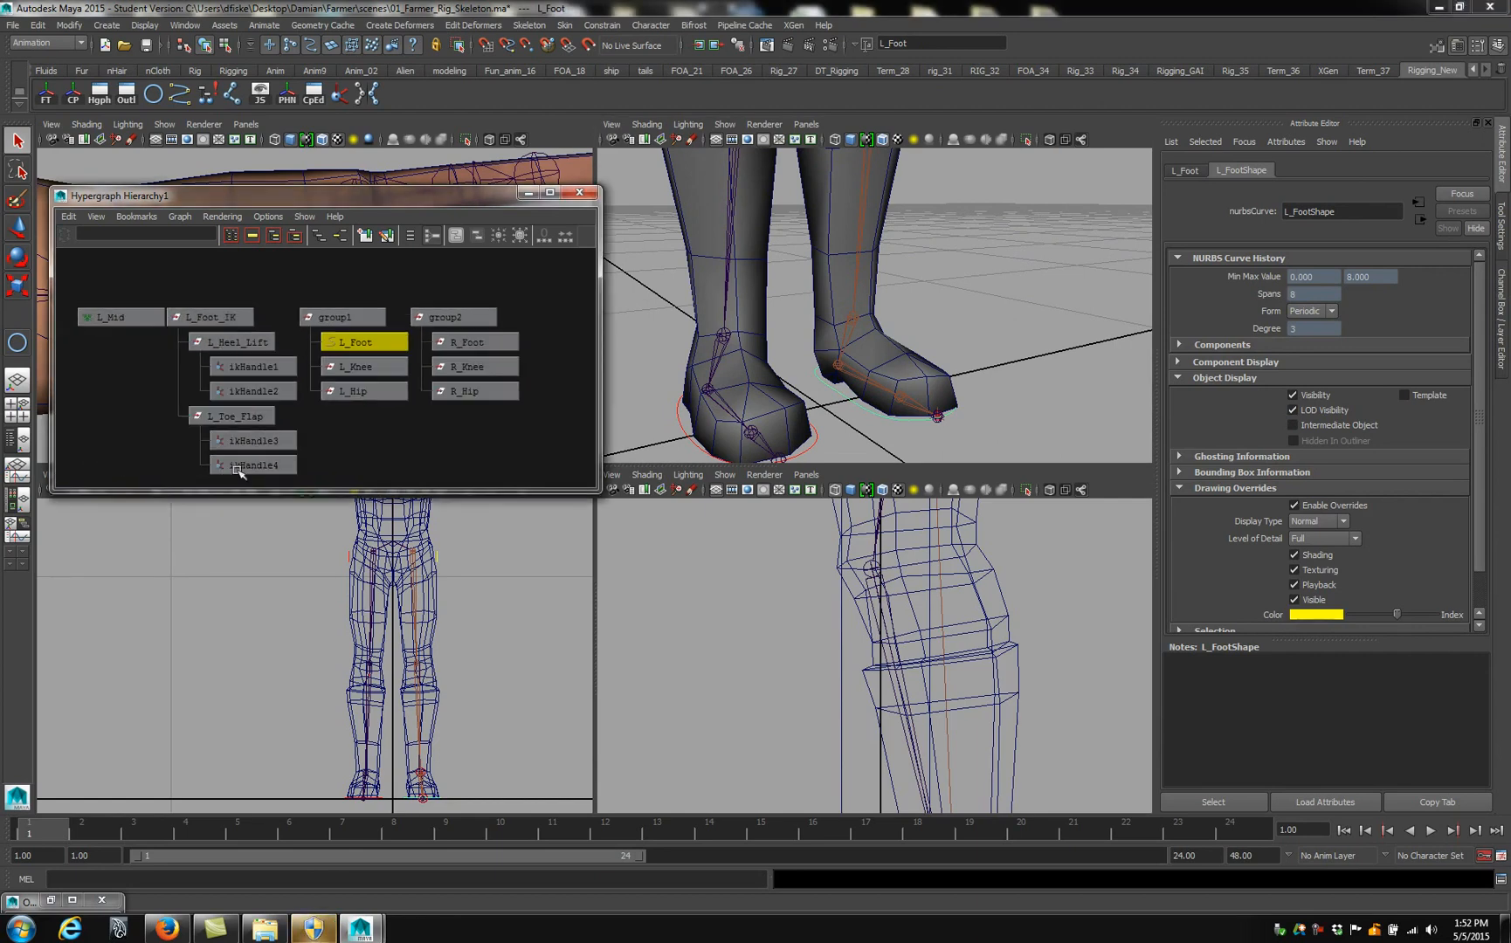
pyautogui.keyDown('shift'); pyautogui.click(210, 319); pyautogui.keyUp('shift')
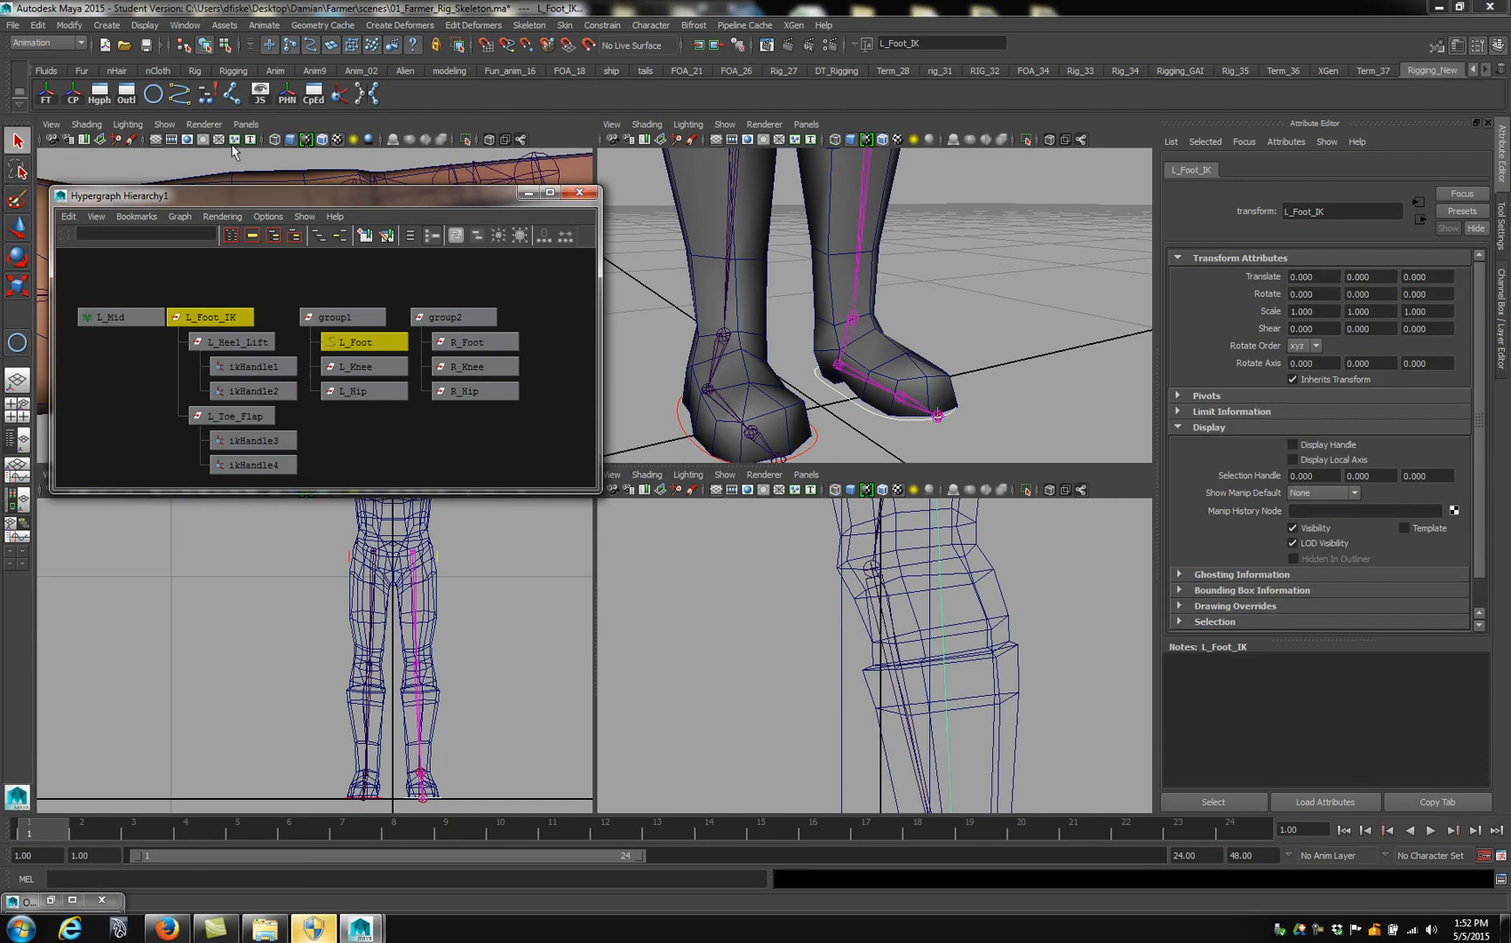
pyautogui.click(214, 98)
# Move the L_Foot control to test how the left leg follows, and undo the test moves
pyautogui.scroll(-5, 743, 298)
pyautogui.click(850, 358)
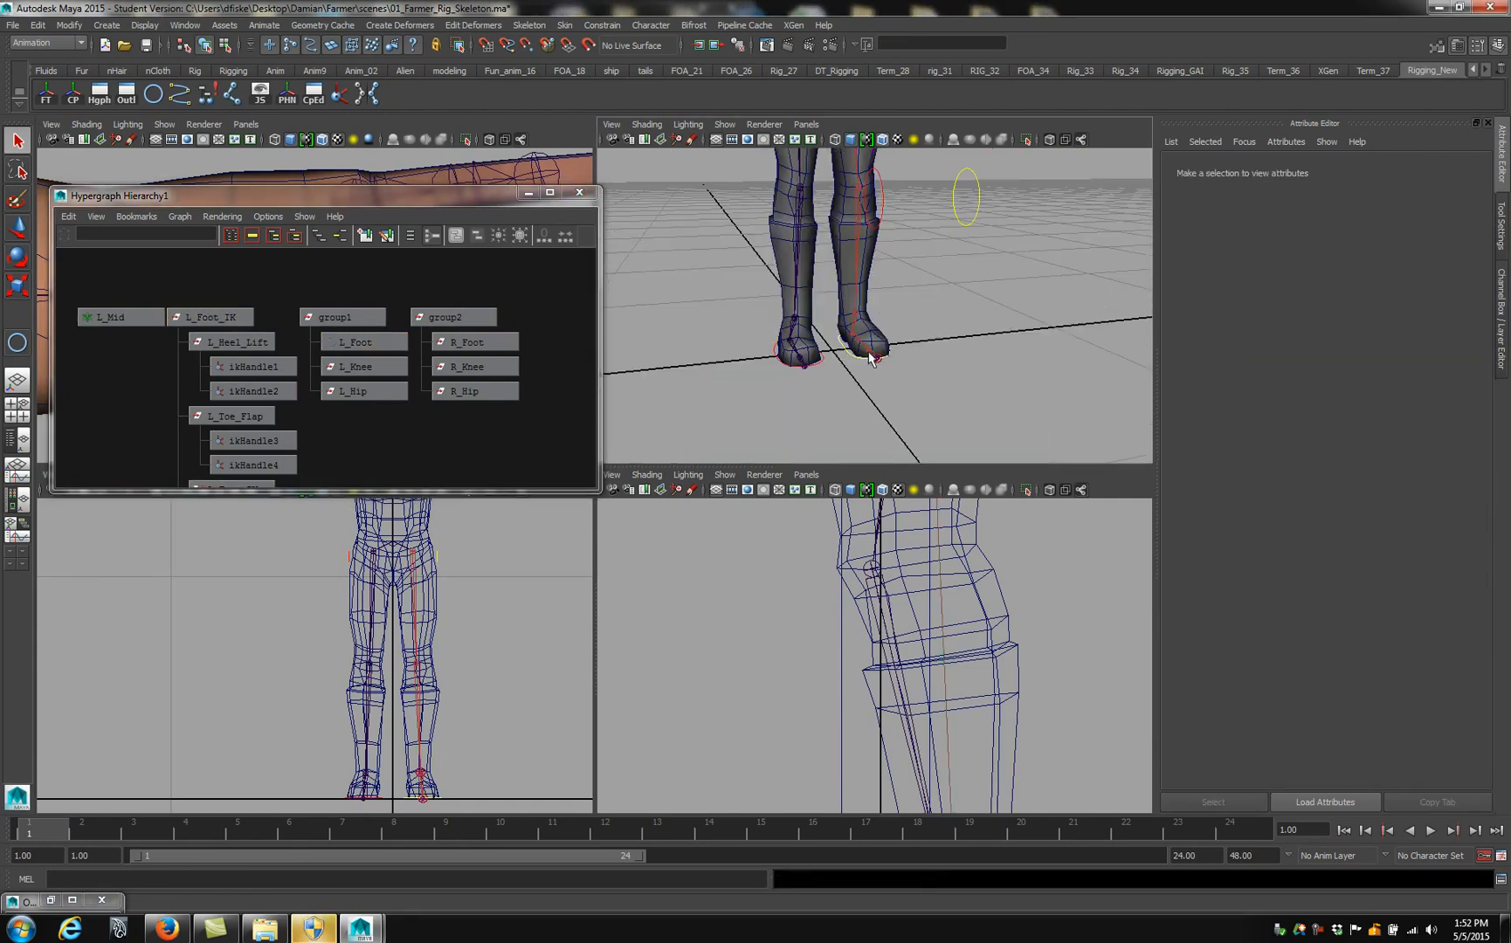
pyautogui.click(850, 358)
pyautogui.press('w')
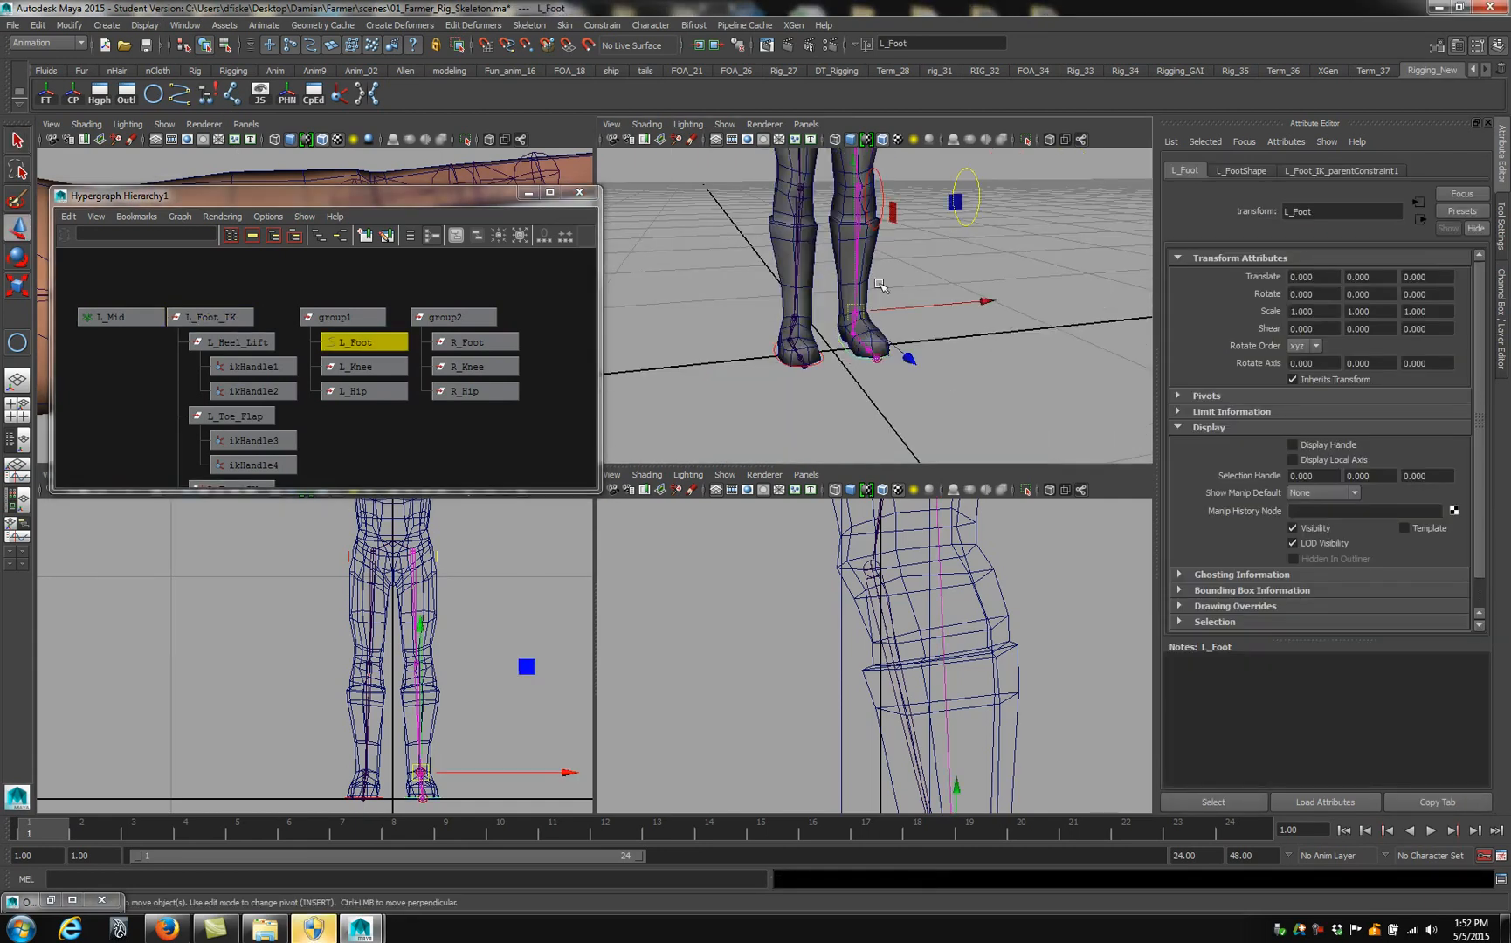
pyautogui.scroll(3, 887, 288)
pyautogui.keyDown('alt'); pyautogui.moveTo(886, 289); pyautogui.dragTo(878, 174); pyautogui.keyUp('alt')
pyautogui.moveTo(885, 322); pyautogui.dragTo(959, 280)
pyautogui.hotkey('ctrl', 'z')
pyautogui.click(947, 305)
pyautogui.hotkey('ctrl', 'z')
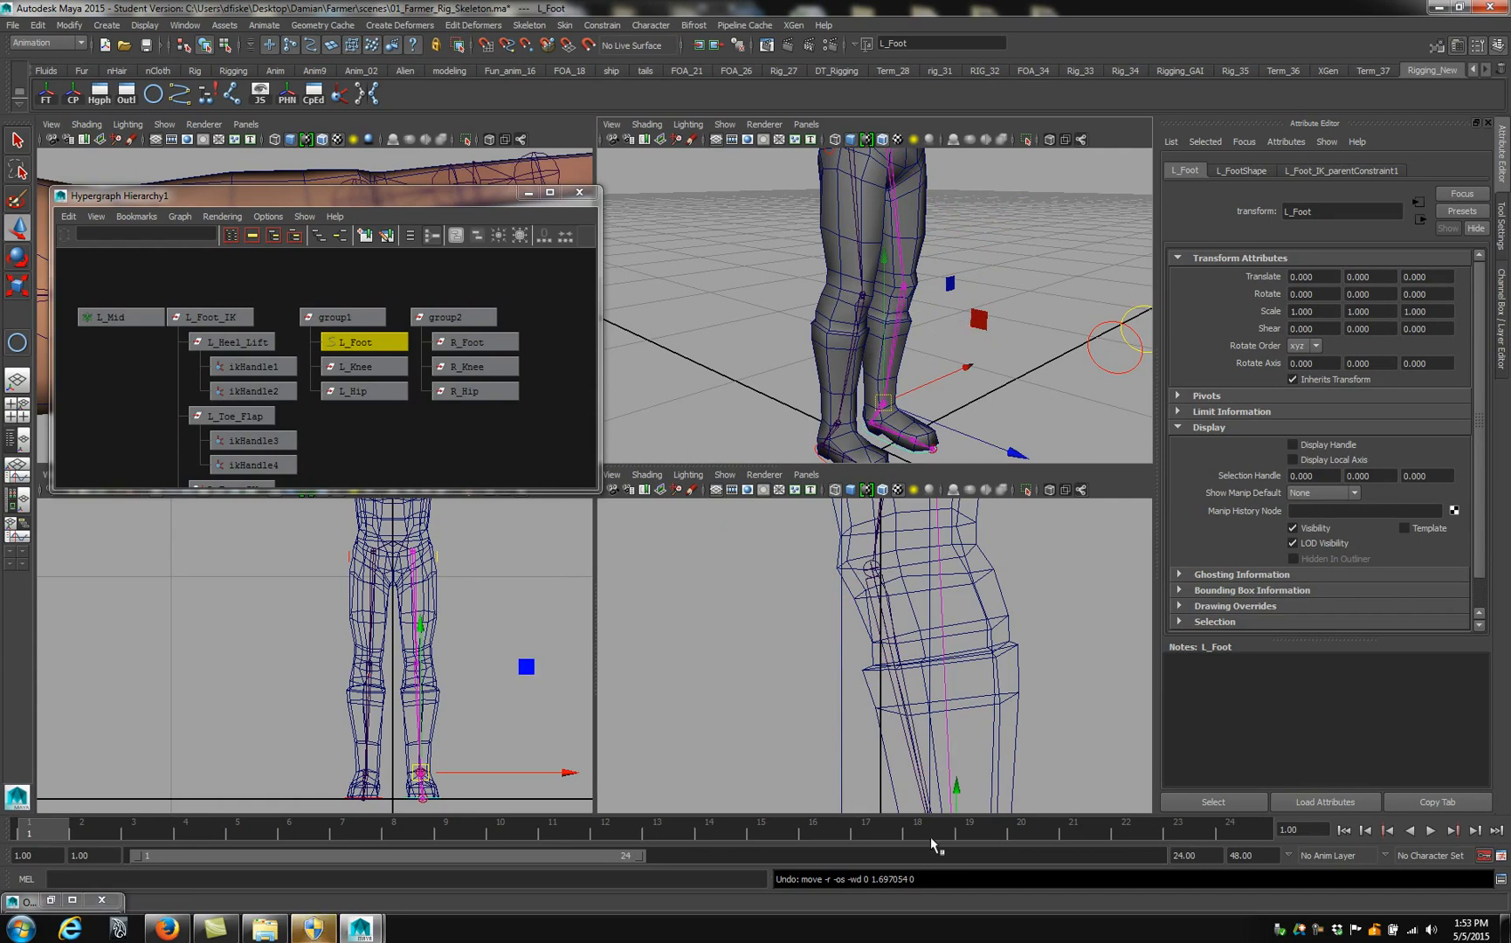
# Duplicate the L_Knee control curve and move the copy down toward the left foot
pyautogui.keyDown('alt'); pyautogui.moveTo(259, 389); pyautogui.dragTo(282, 322, button='middle'); pyautogui.keyUp('alt')
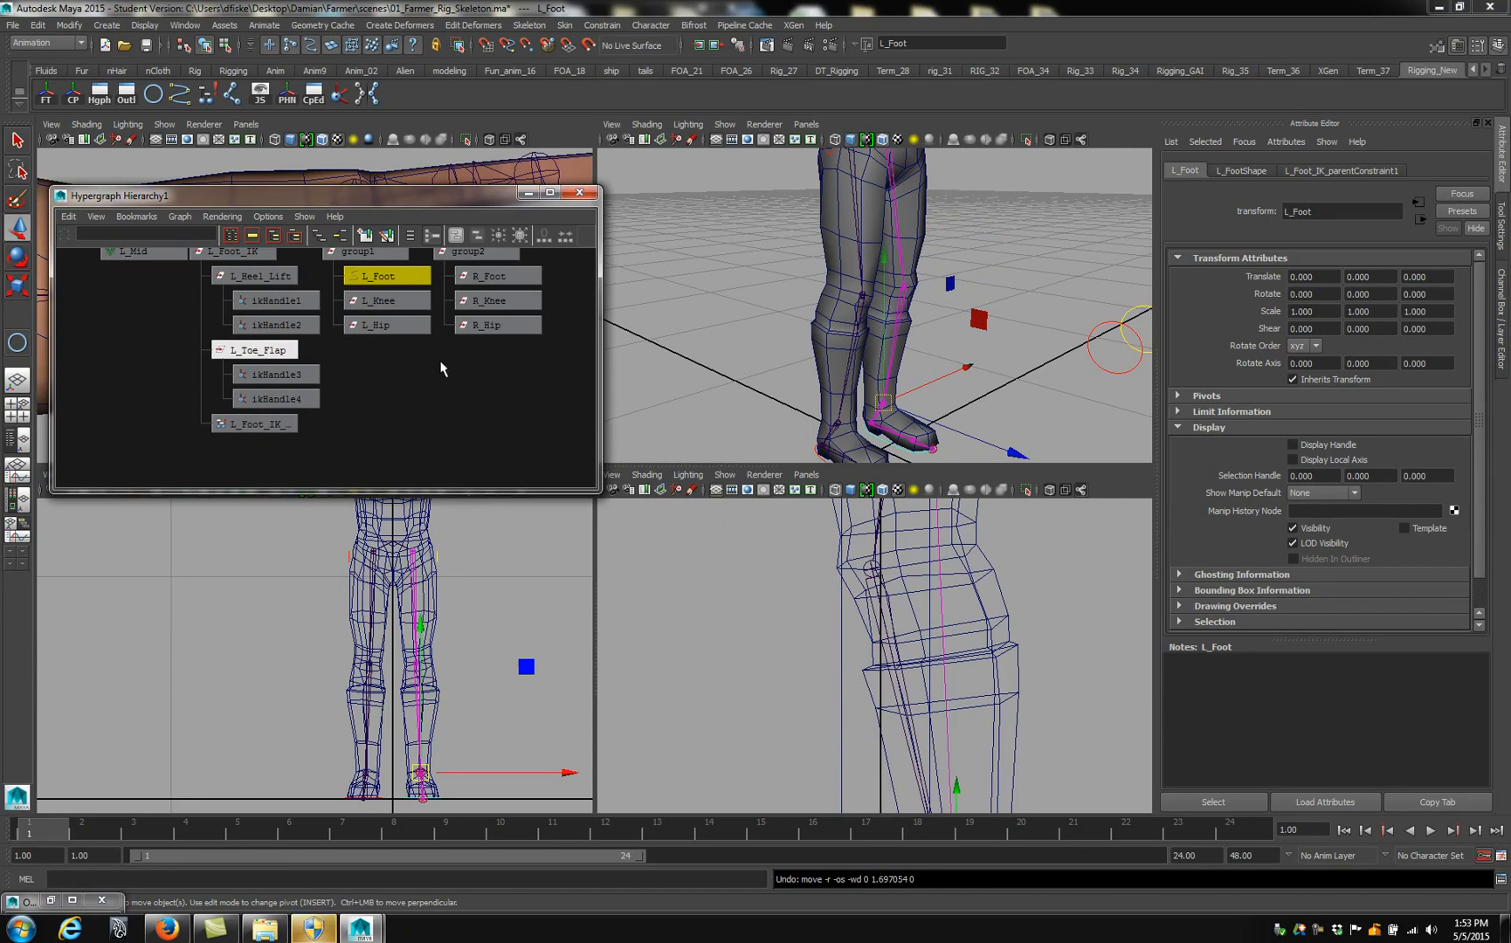
pyautogui.keyDown('alt'); pyautogui.moveTo(894, 366); pyautogui.dragTo(857, 339, button='middle'); pyautogui.keyUp('alt')
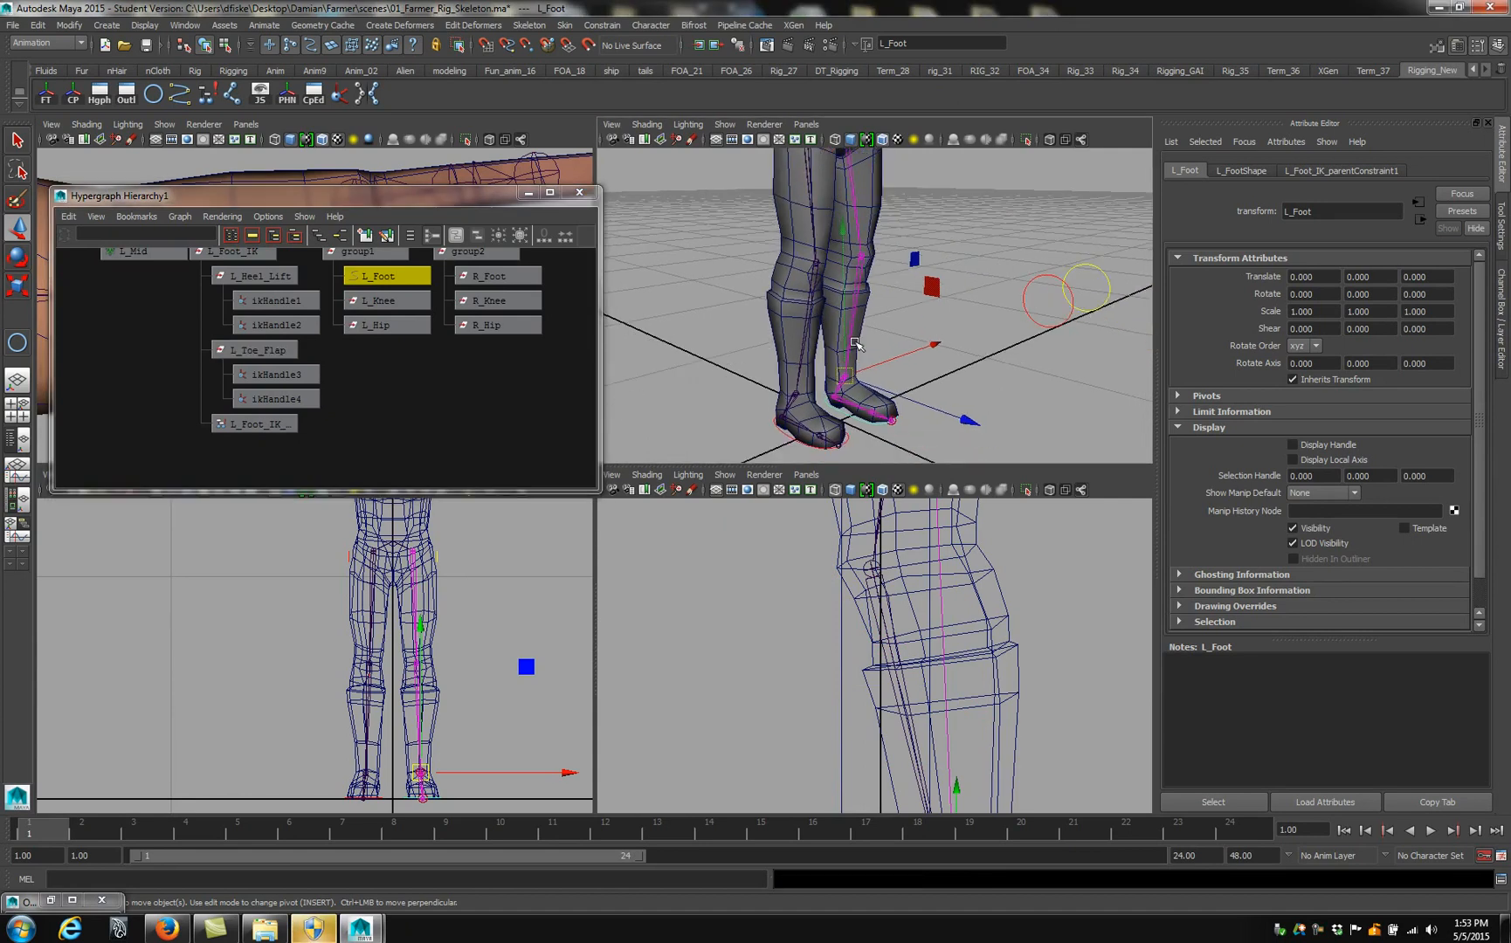
pyautogui.keyDown('alt'); pyautogui.moveTo(873, 405); pyautogui.dragTo(865, 395); pyautogui.keyUp('alt')
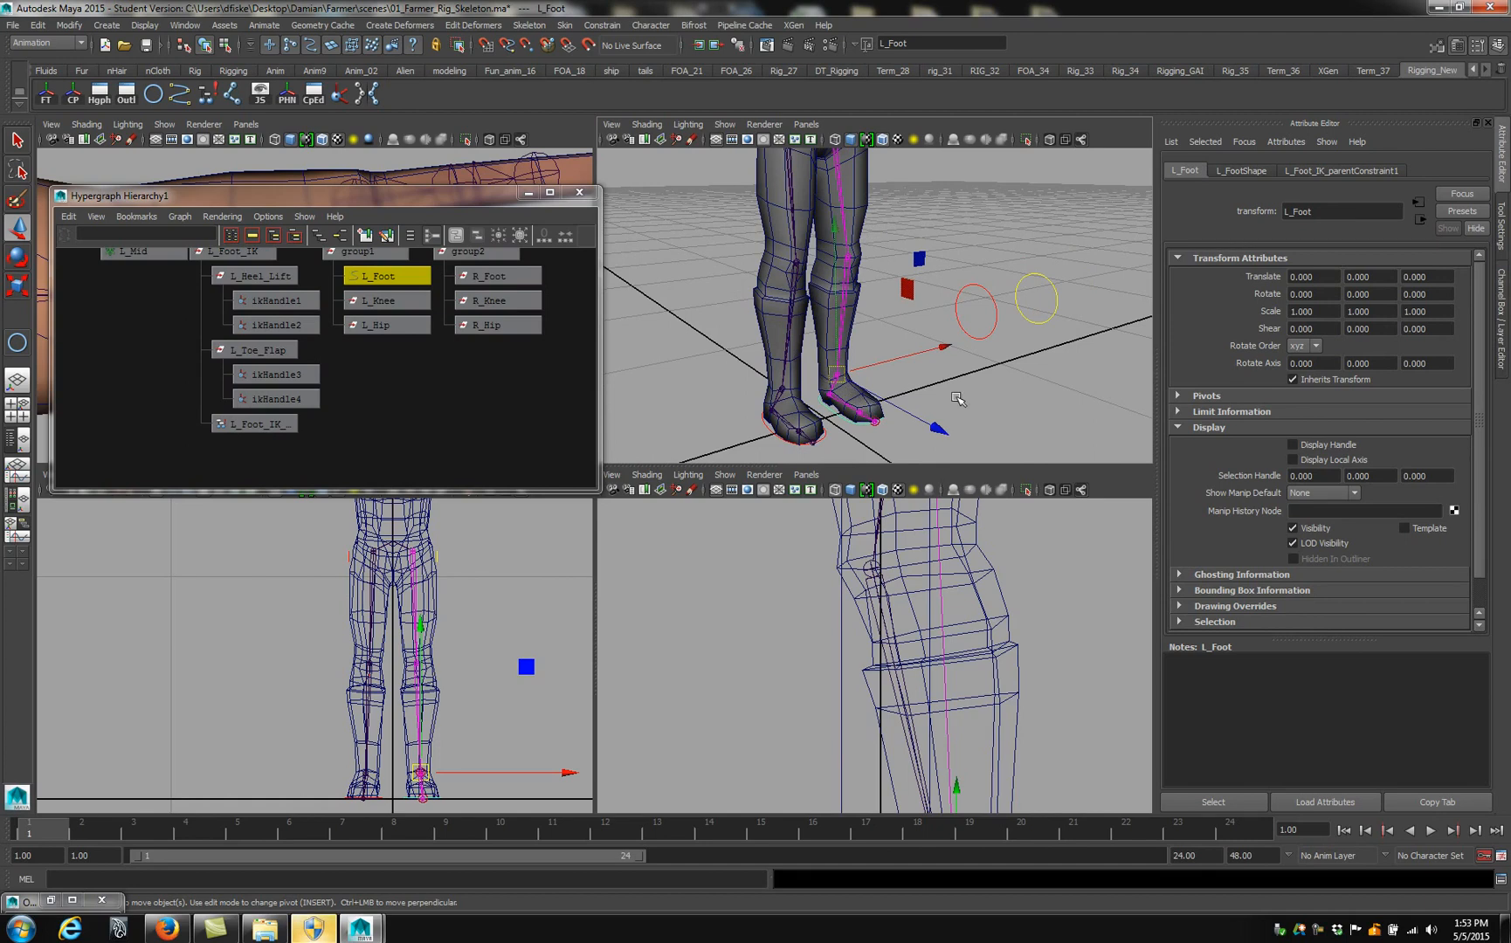
pyautogui.click(1035, 321)
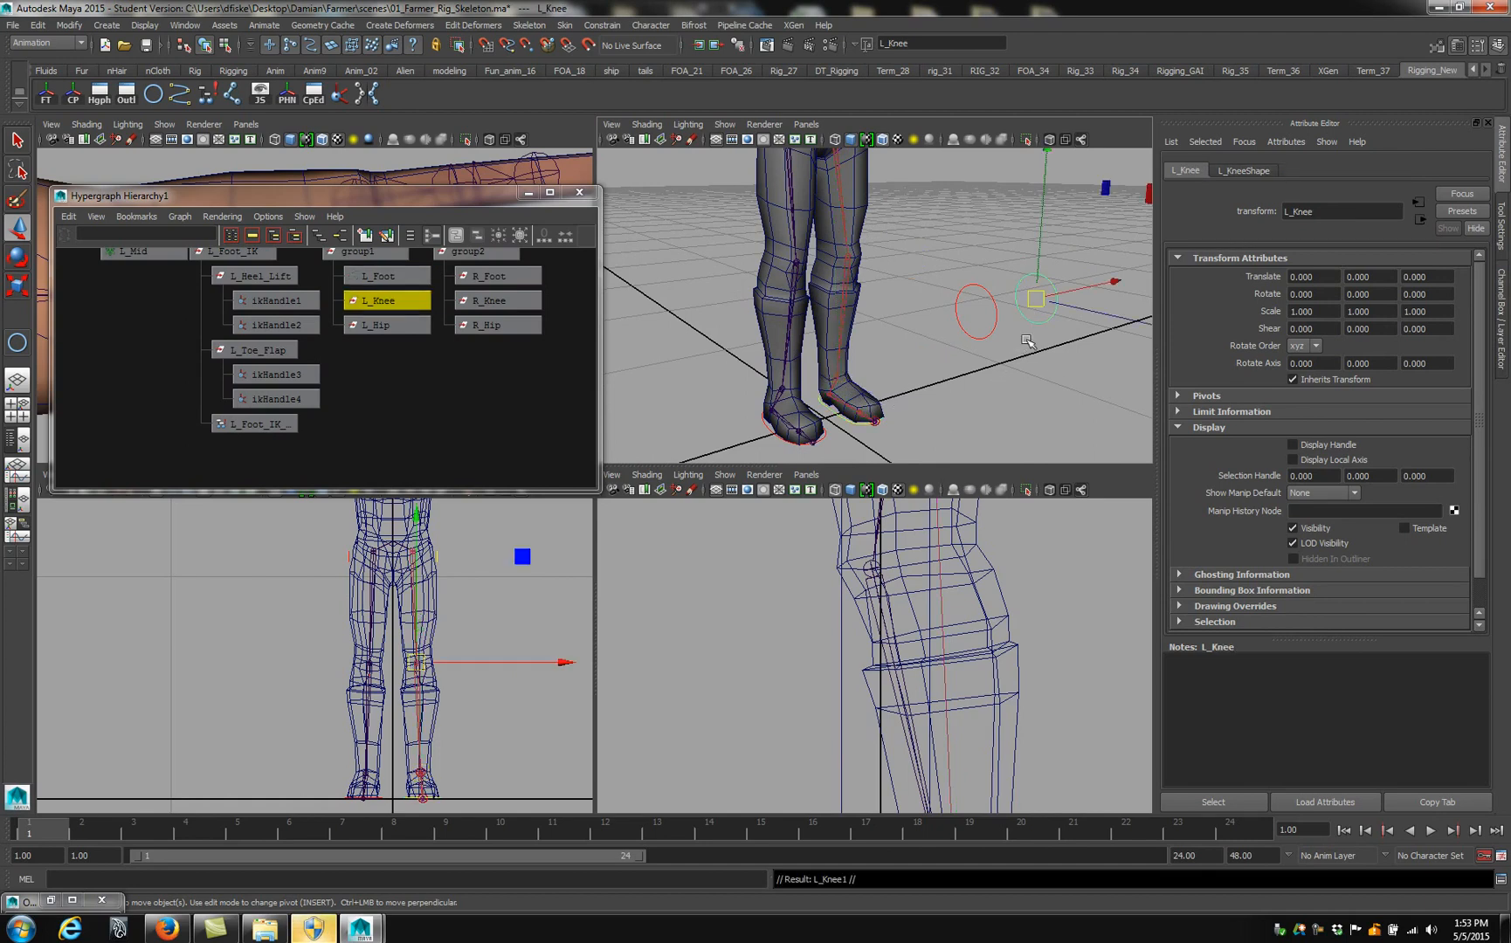
pyautogui.hotkey('ctrl', 'd')
pyautogui.press('e')
pyautogui.moveTo(1045, 243); pyautogui.dragTo(1041, 356)
pyautogui.press('w')
pyautogui.keyDown('alt'); pyautogui.moveTo(1053, 417); pyautogui.dragTo(996, 338, button='middle'); pyautogui.keyUp('alt')
pyautogui.moveTo(1037, 335); pyautogui.dragTo(917, 170)
# Position the duplicated knee curve at the left toes, with Translate Y -2.617 and Translate Z -3.698
pyautogui.scroll(5, 873, 308)
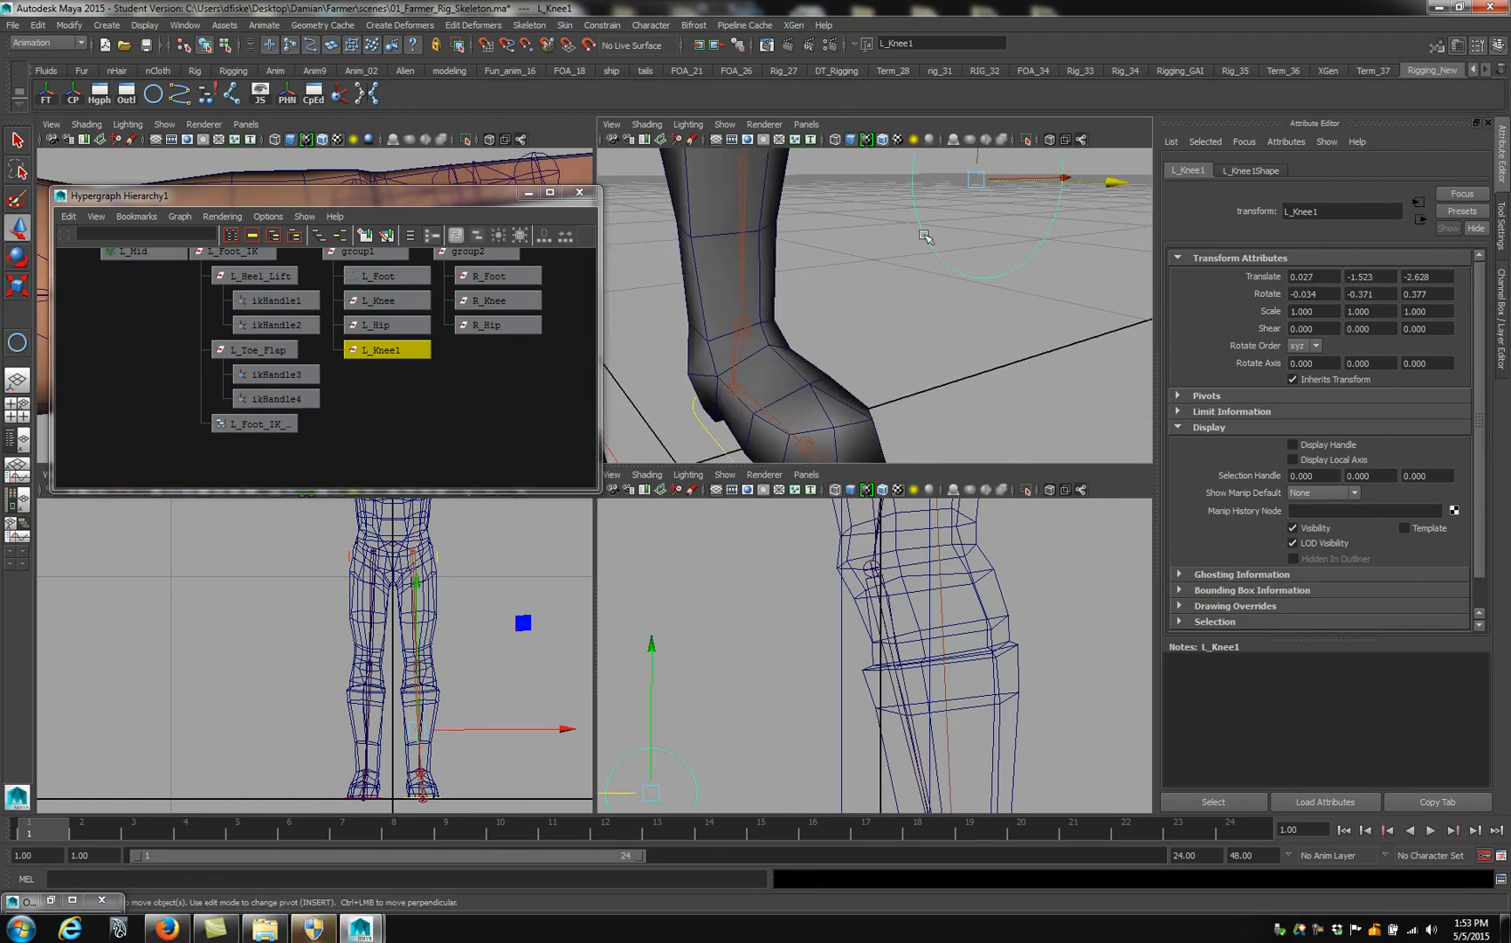
pyautogui.moveTo(971, 205); pyautogui.dragTo(900, 347, button='middle')
pyautogui.hotkey('ctrl', 'z')
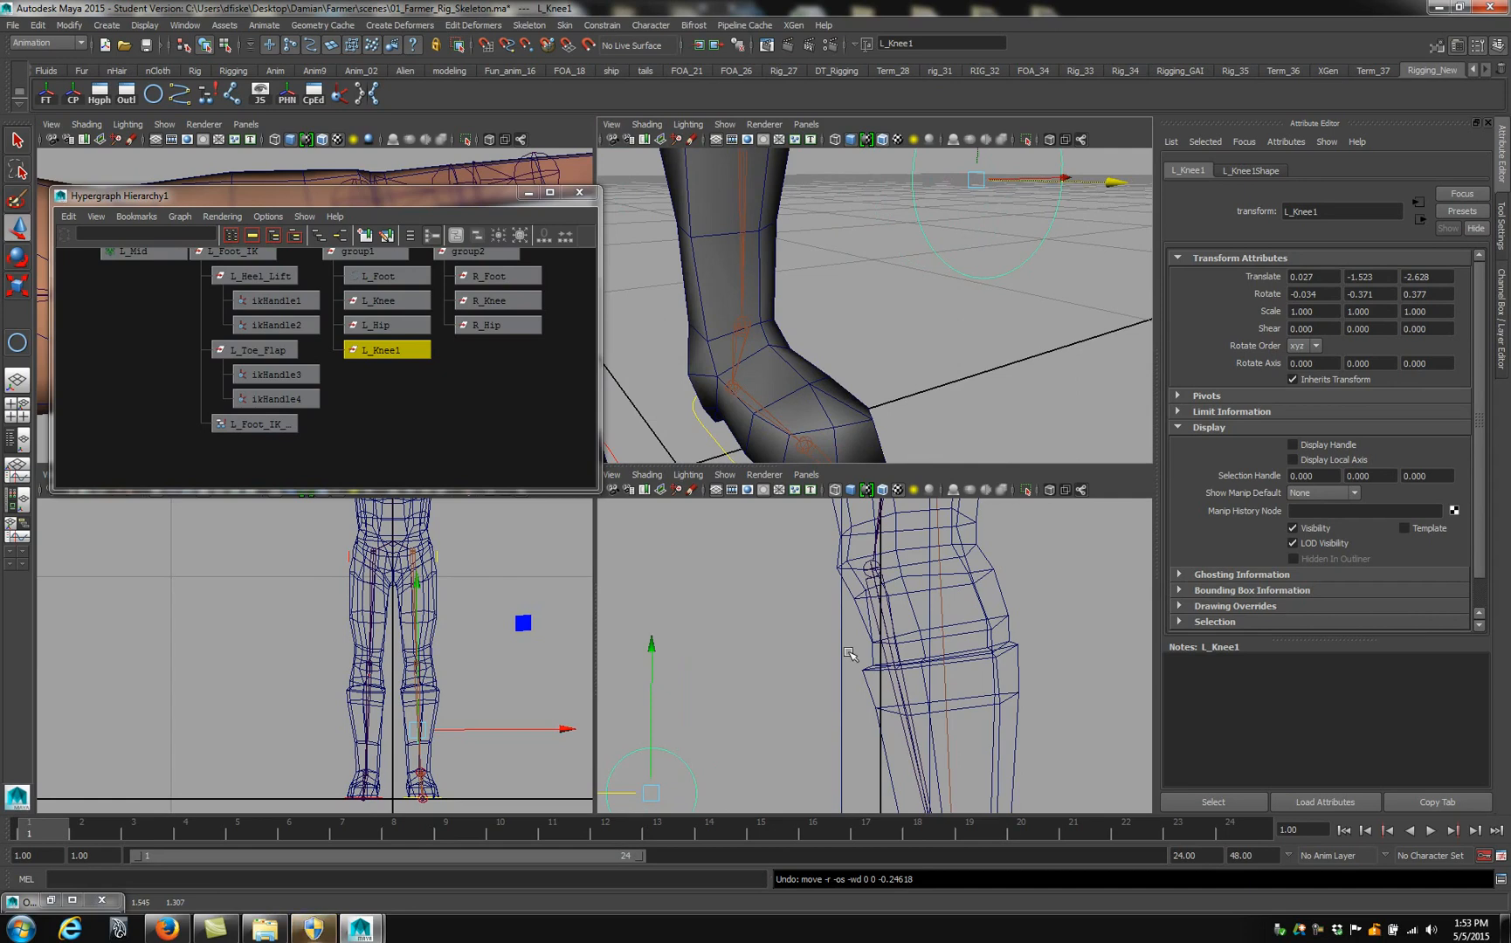
pyautogui.scroll(-5, 841, 643)
pyautogui.moveTo(811, 696); pyautogui.dragTo(860, 724)
pyautogui.keyDown('alt'); pyautogui.moveTo(908, 421); pyautogui.dragTo(912, 375); pyautogui.keyUp('alt')
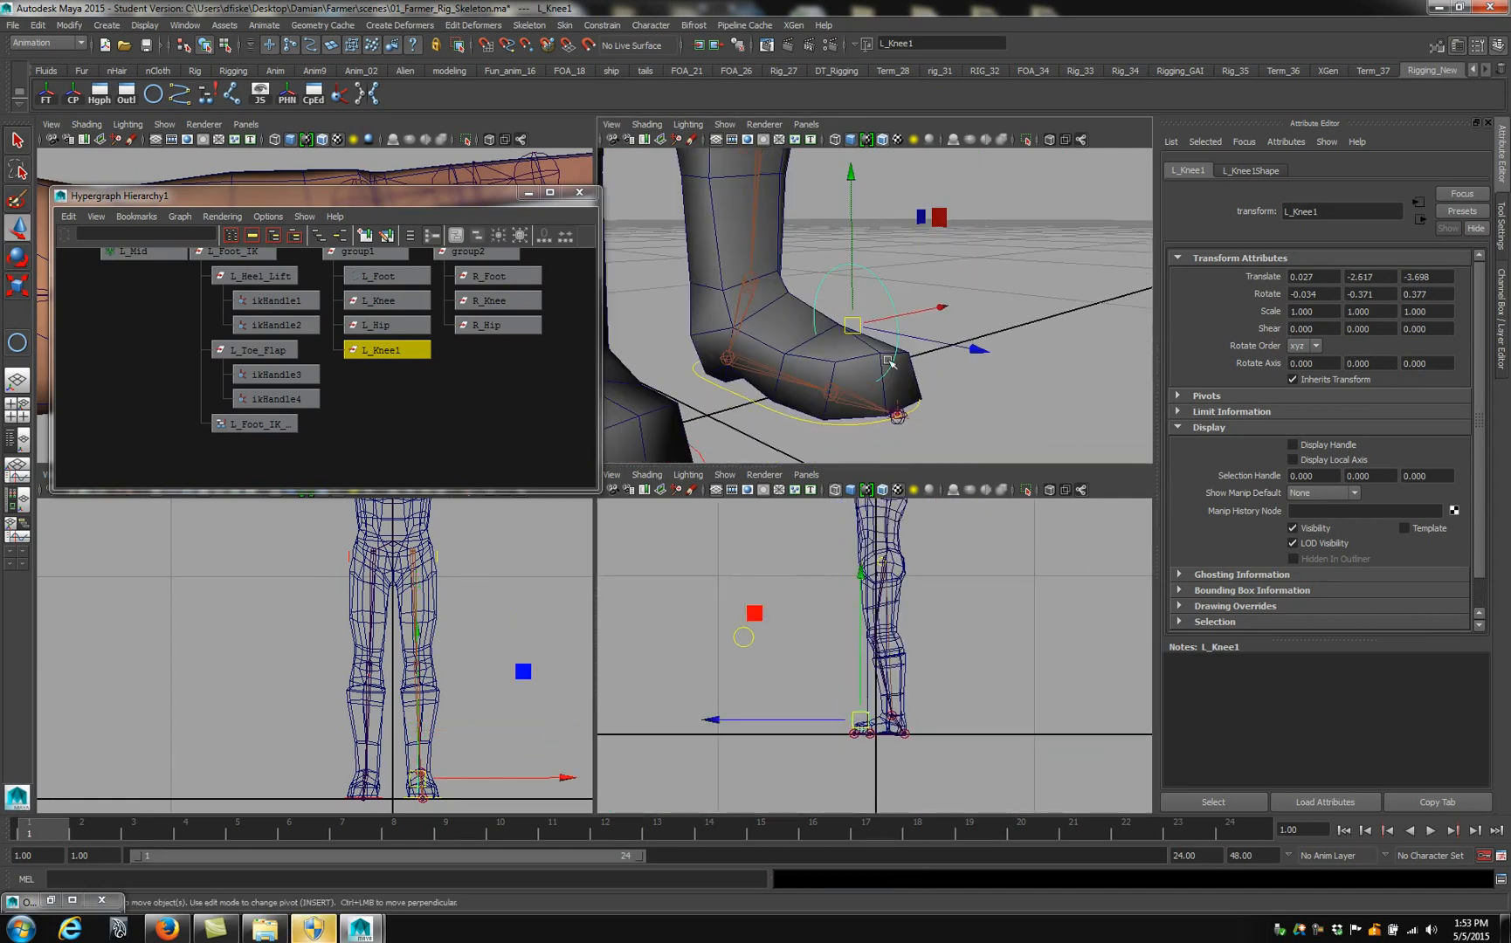
# Lay the duplicated curve flat over the left toes by setting its Rotate Z to 90
pyautogui.press('e')
pyautogui.keyDown('alt'); pyautogui.moveTo(780, 272); pyautogui.dragTo(1081, 176); pyautogui.keyUp('alt')
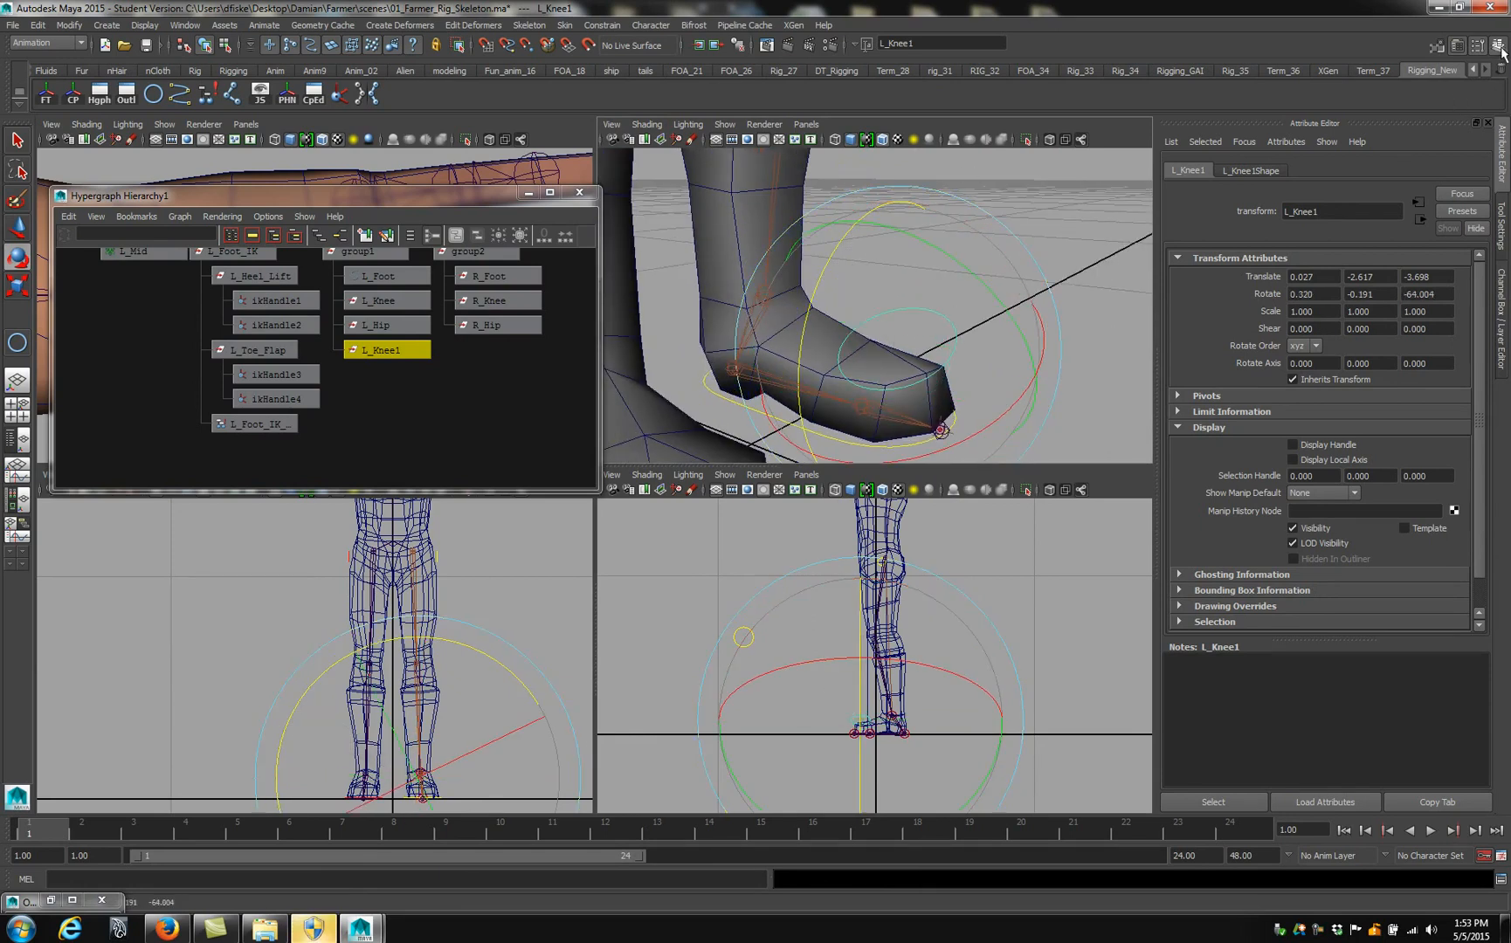
pyautogui.click(1498, 51)
pyautogui.click(1467, 250)
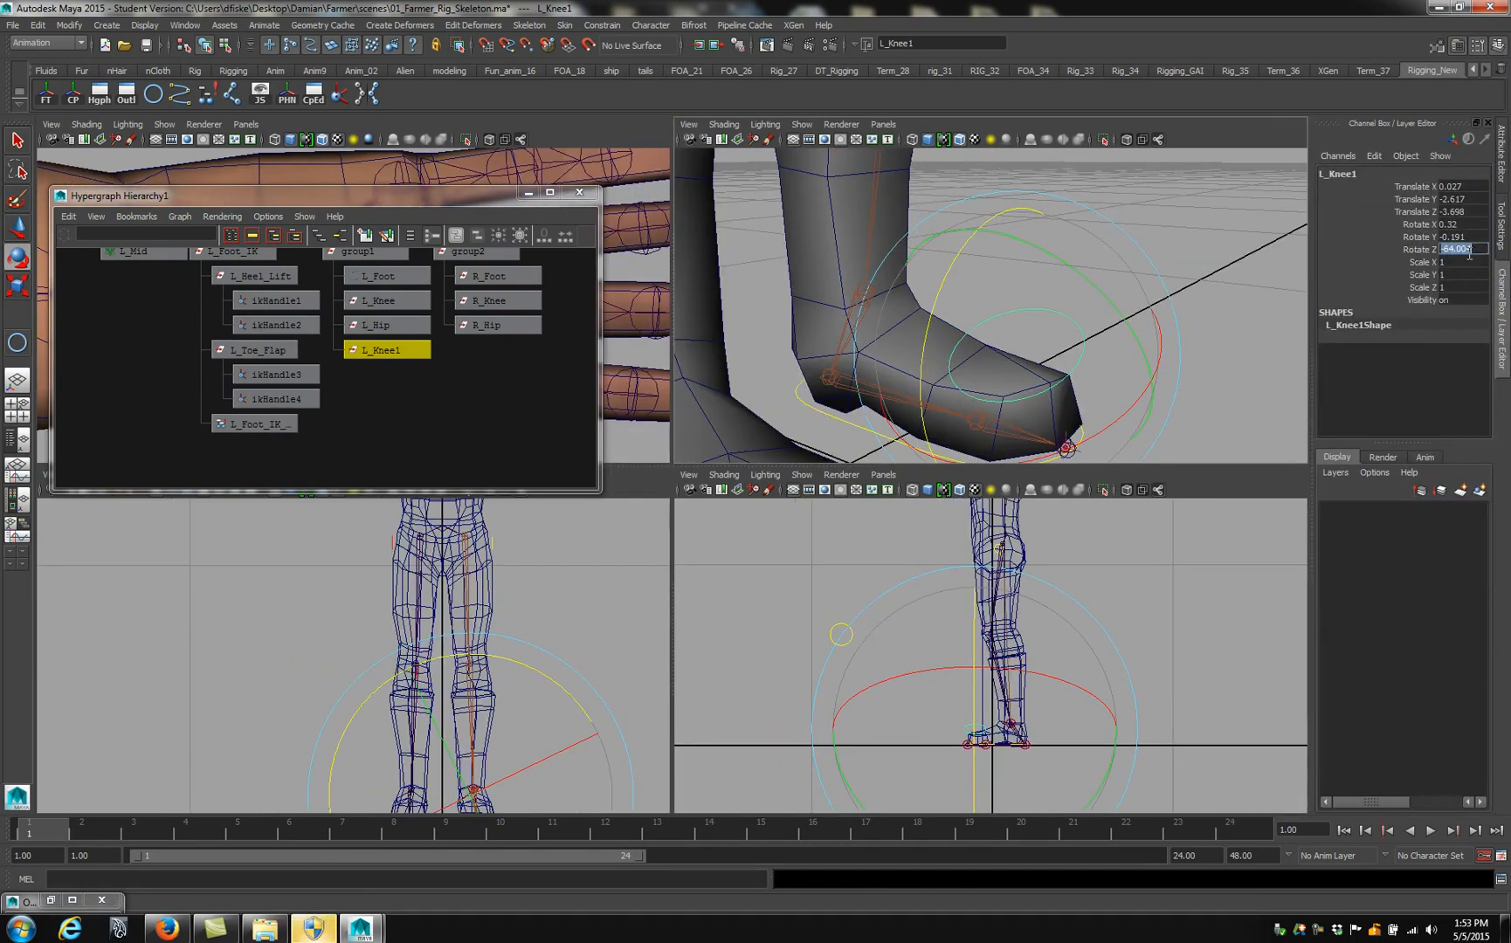
pyautogui.write('90')
pyautogui.press('Return')
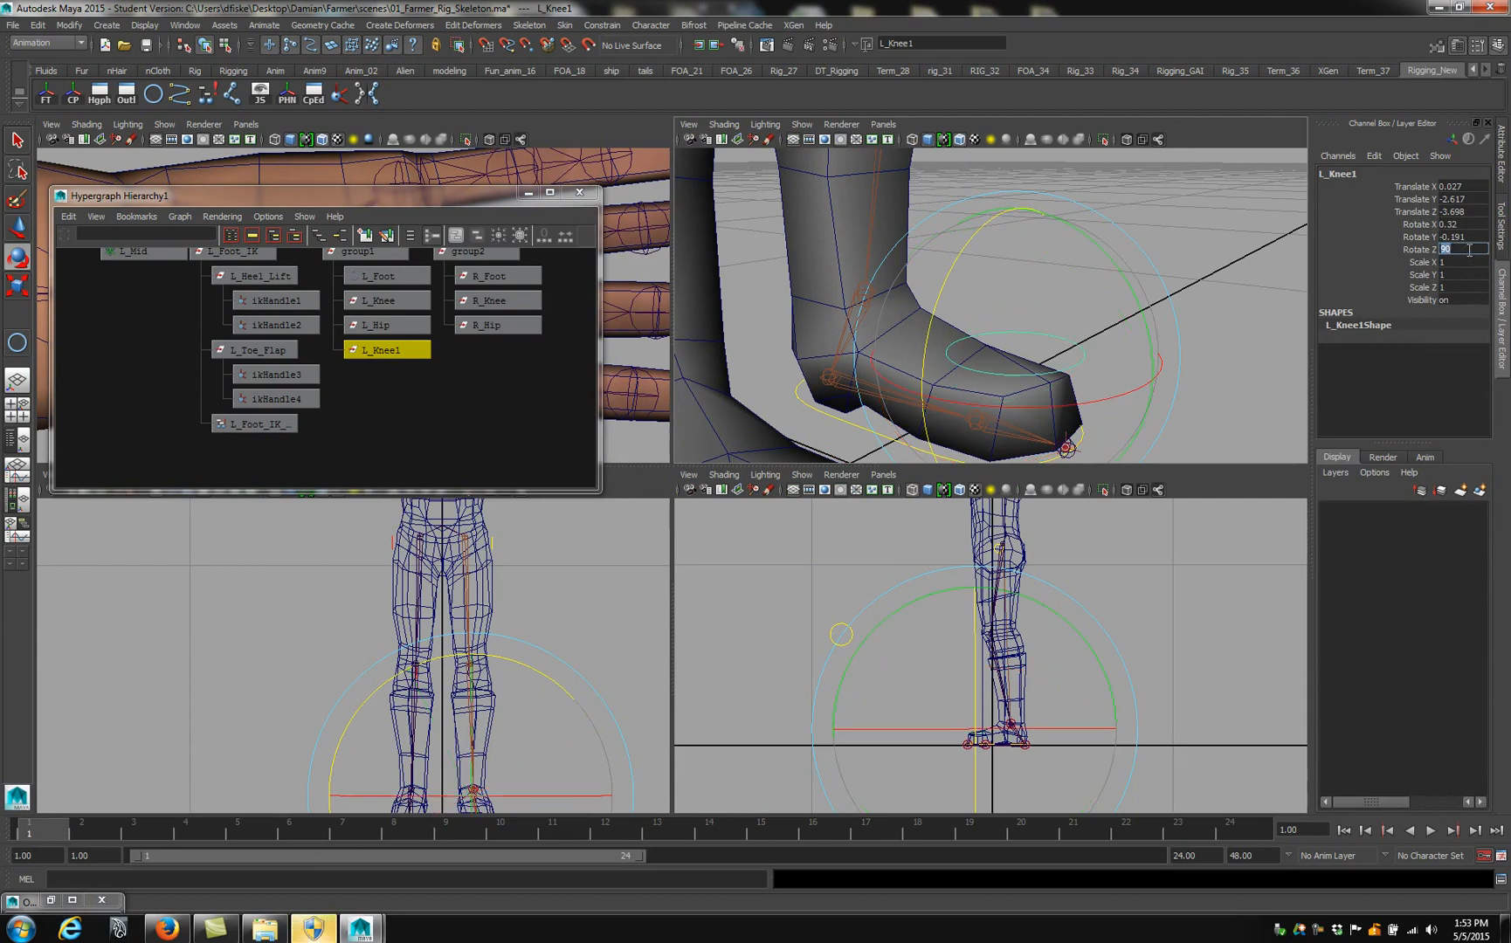
# Scale the duplicated toe curve uniformly to about 0.582 and shift it over the left toes to Translate X 0.175
pyautogui.click(1089, 341)
pyautogui.moveTo(1062, 340); pyautogui.dragTo(1023, 372)
pyautogui.press('r')
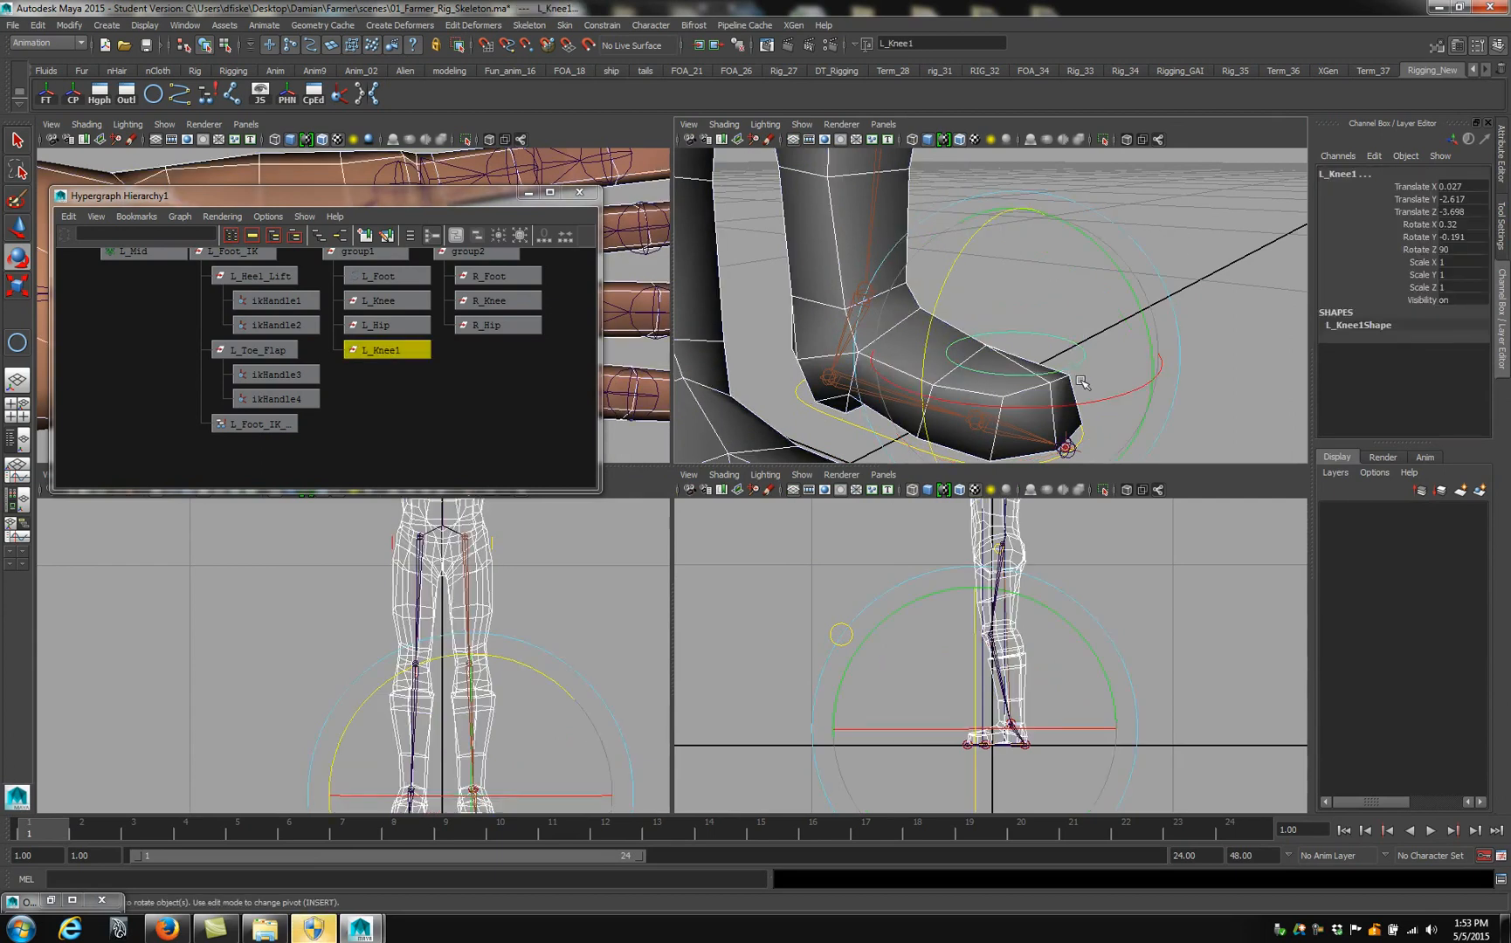
pyautogui.click(1073, 322)
pyautogui.click(1009, 367)
pyautogui.moveTo(1015, 352); pyautogui.dragTo(809, 332)
pyautogui.press('w')
pyautogui.keyDown('alt'); pyautogui.moveTo(813, 330); pyautogui.dragTo(1011, 311); pyautogui.keyUp('alt')
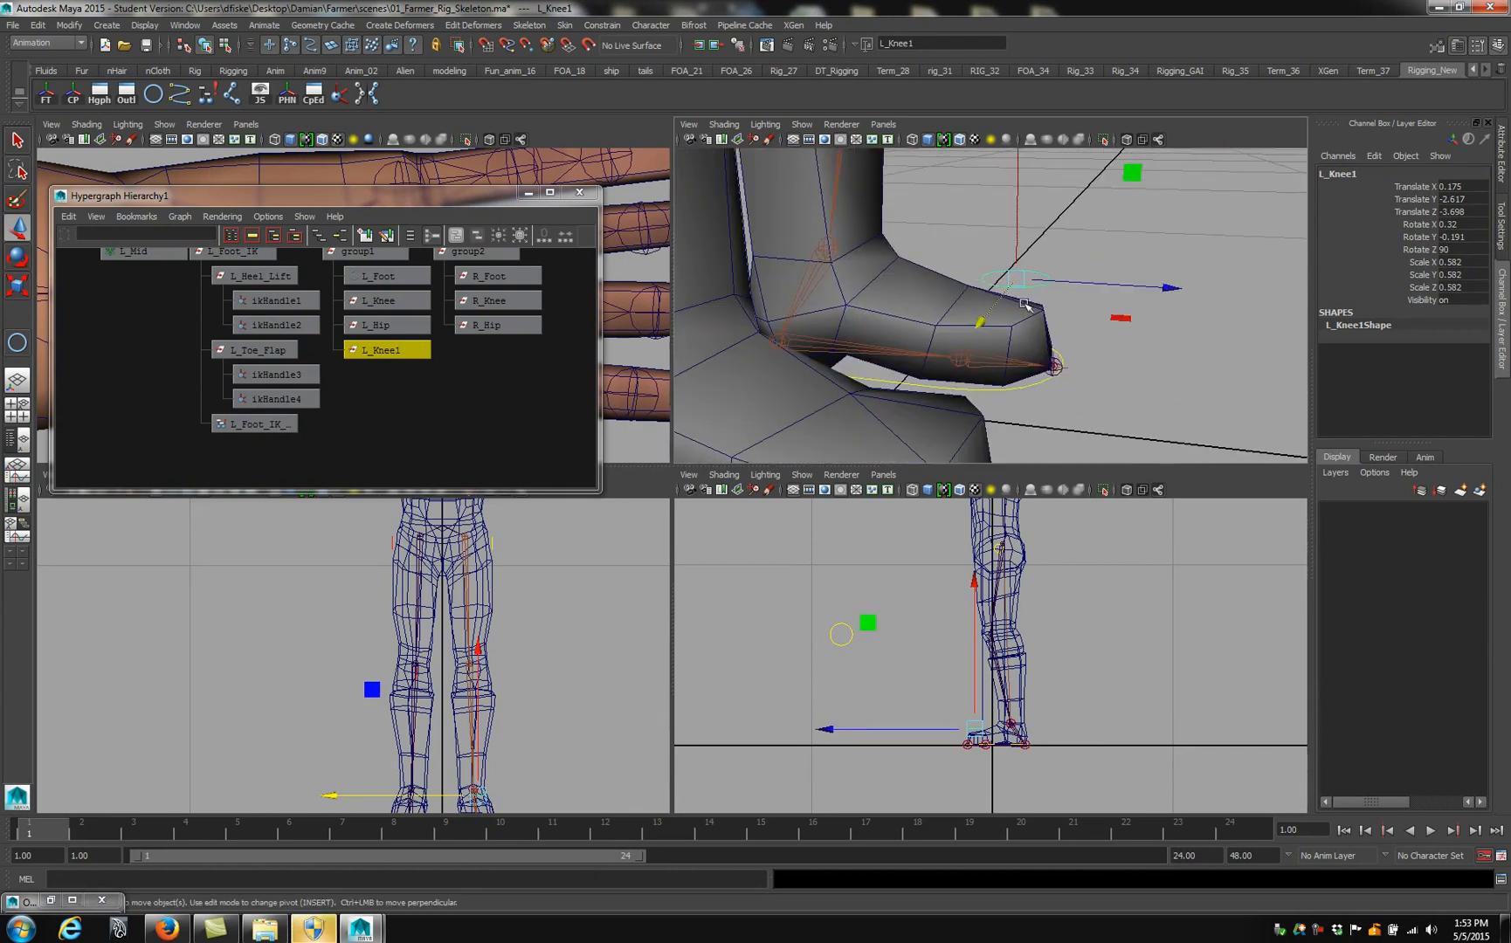
# Tilt the toe curve to about -9.8 in Rotate Y and move it to rest along the top of the left toes
pyautogui.press('e')
pyautogui.moveTo(1123, 229); pyautogui.dragTo(942, 324)
pyautogui.press('w')
pyautogui.keyDown('alt'); pyautogui.moveTo(1058, 259); pyautogui.dragTo(1026, 287); pyautogui.keyUp('alt')
# Snap the toe curve's pivot to the ball joint of the left foot
pyautogui.press('d')
pyautogui.press('v')
pyautogui.moveTo(954, 369); pyautogui.dragTo(963, 355, button='middle')
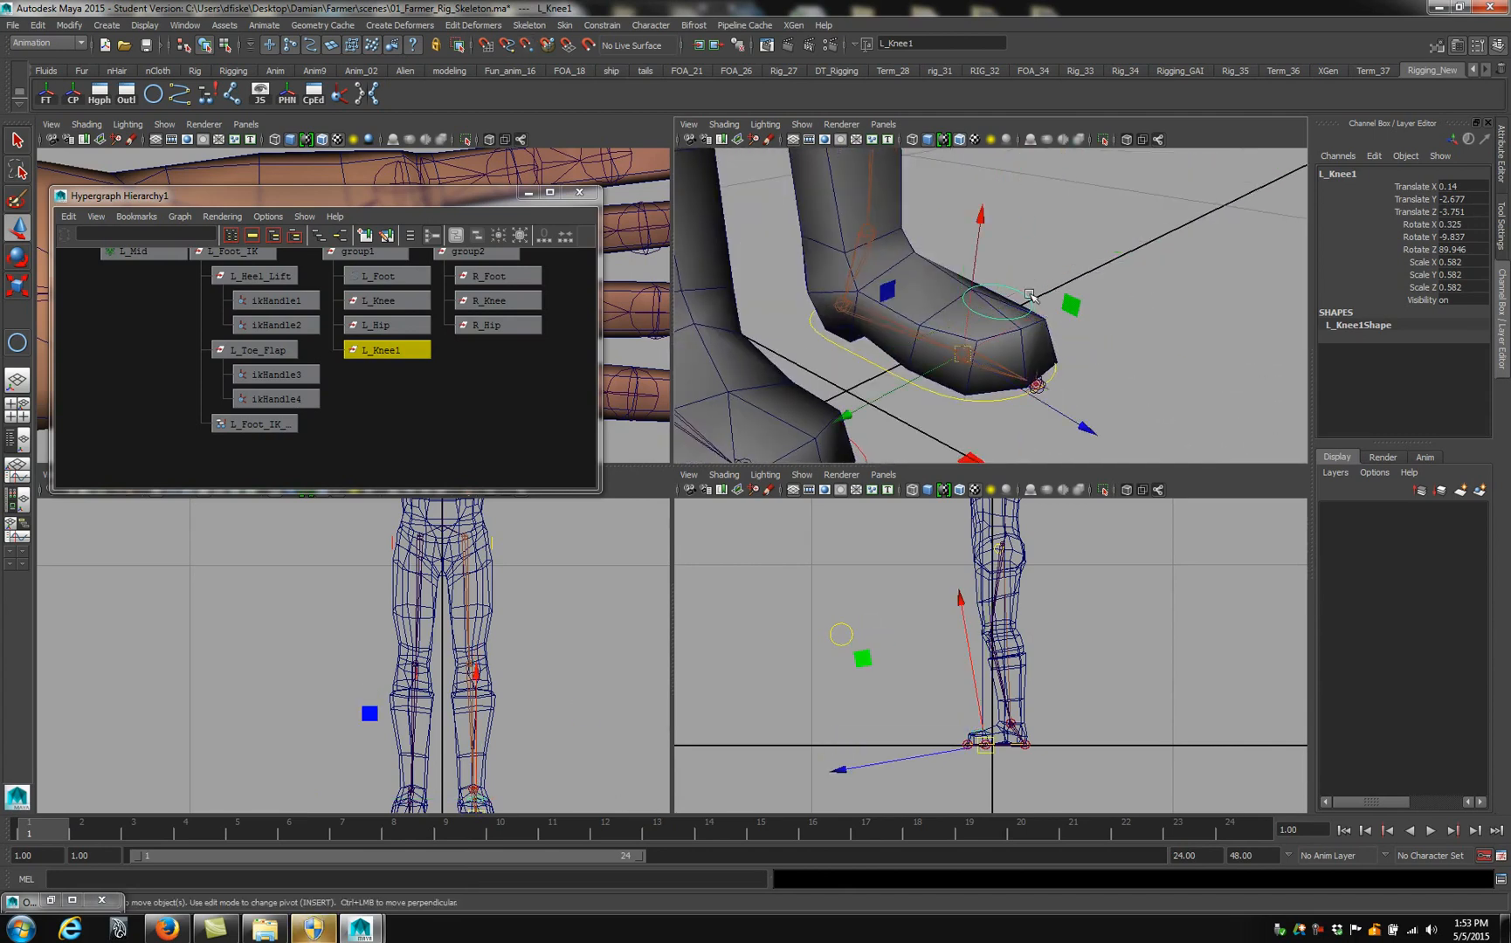
pyautogui.click(1073, 254)
pyautogui.click(1029, 294)
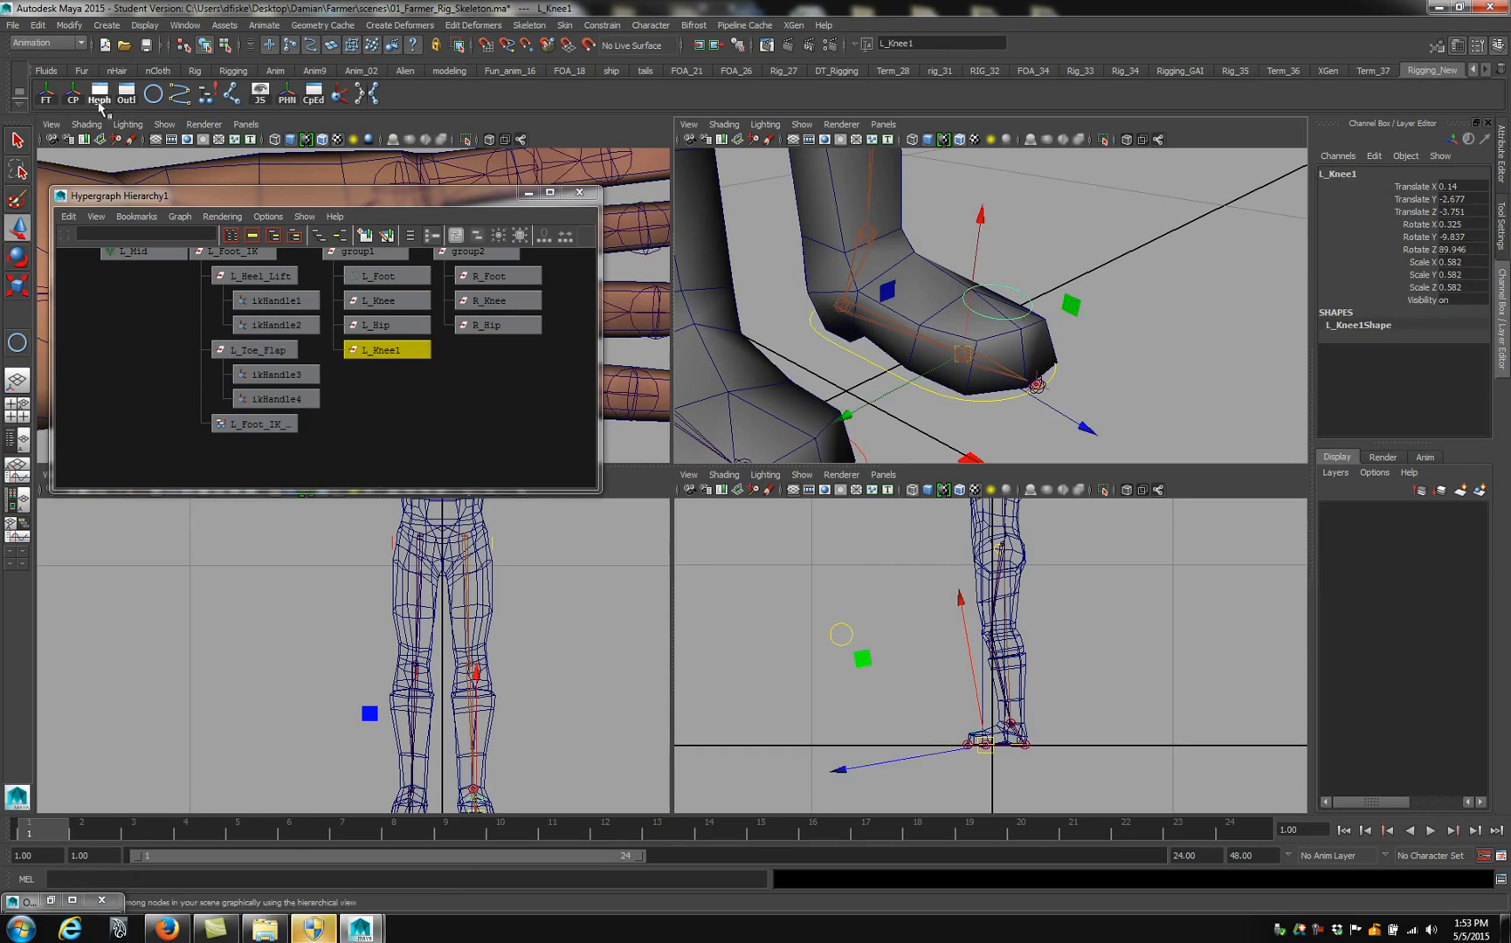
# Freeze the transformations of the duplicated curve over the left toes and rename it L_Toe
pyautogui.click(49, 98)
pyautogui.click(1002, 304)
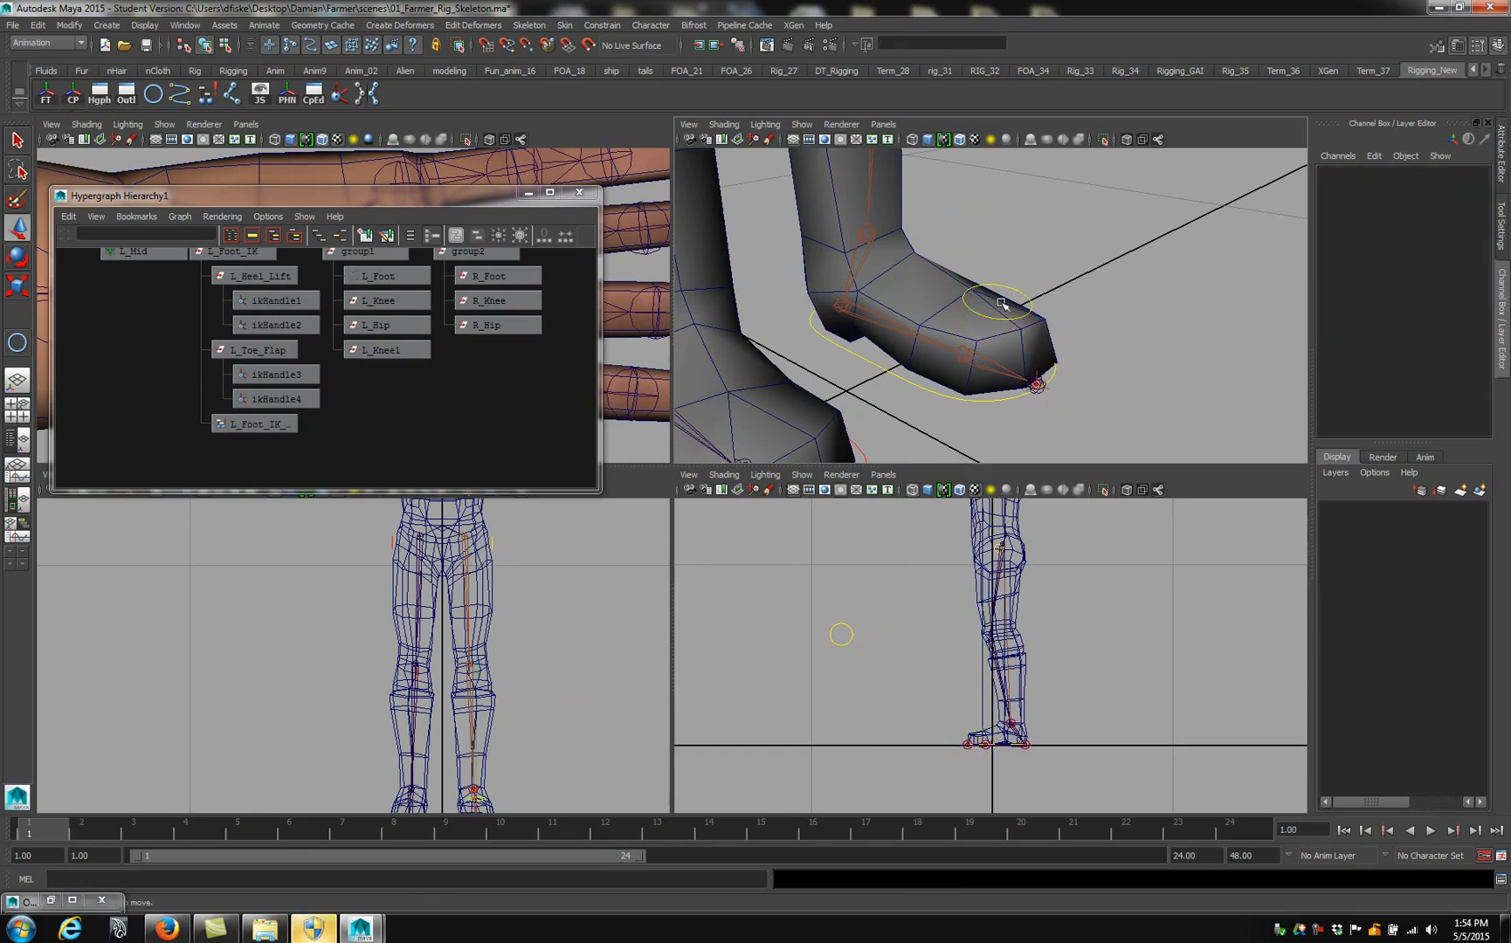
pyautogui.click(1008, 288)
pyautogui.doubleClick(1336, 172)
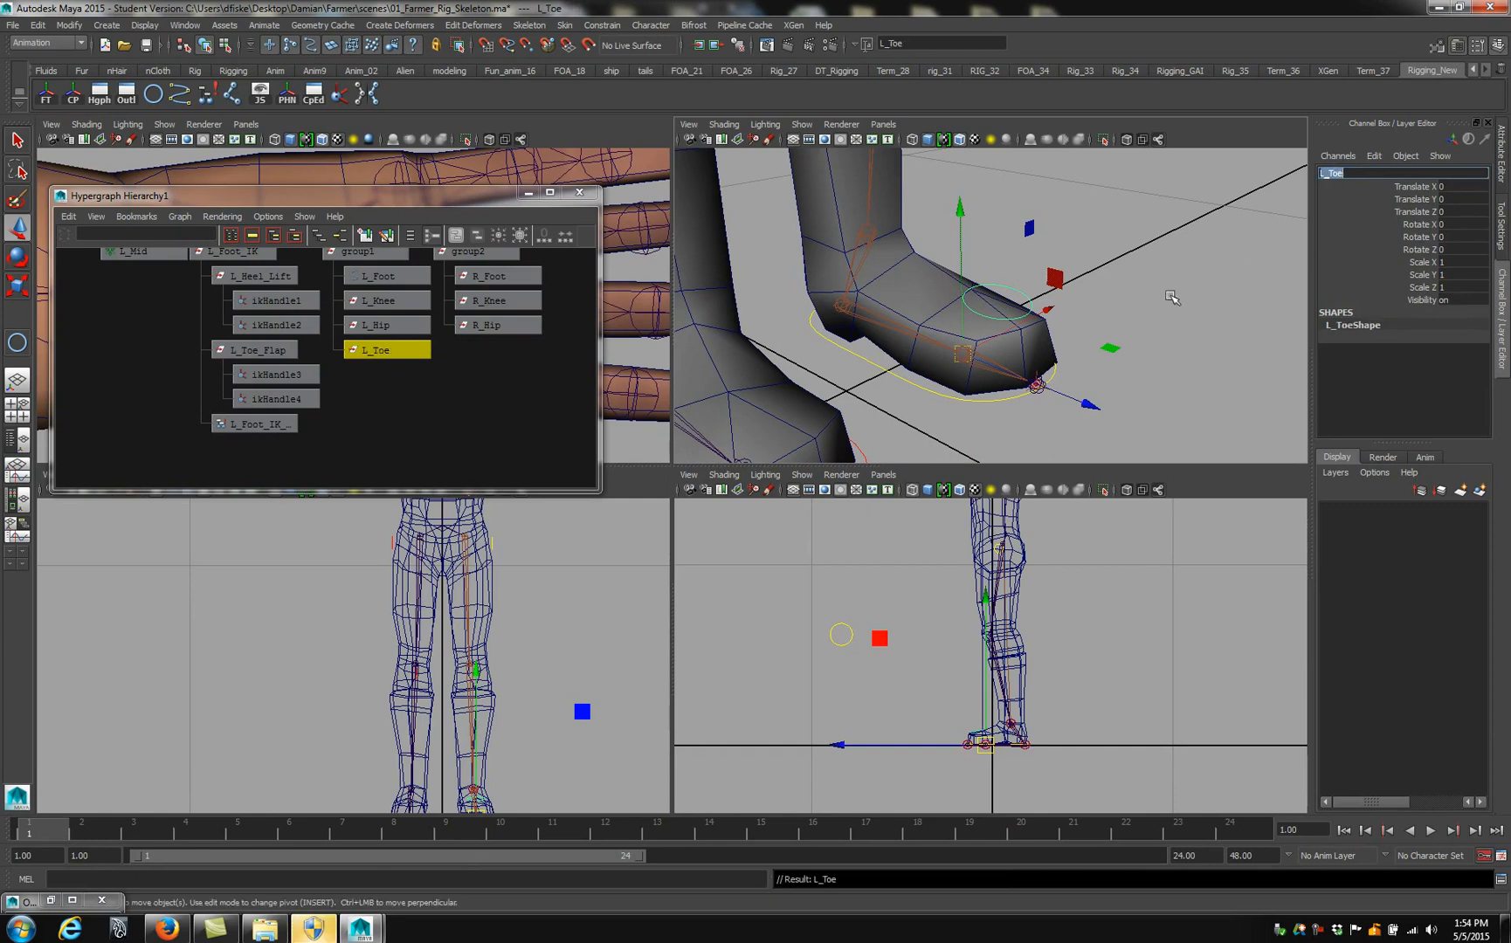
# Parent-constrain the L_Toe_Flap group to the L_Toe control and clear the selection
pyautogui.keyDown('shift'); pyautogui.click(253, 354); pyautogui.keyUp('shift')
pyautogui.click(203, 96)
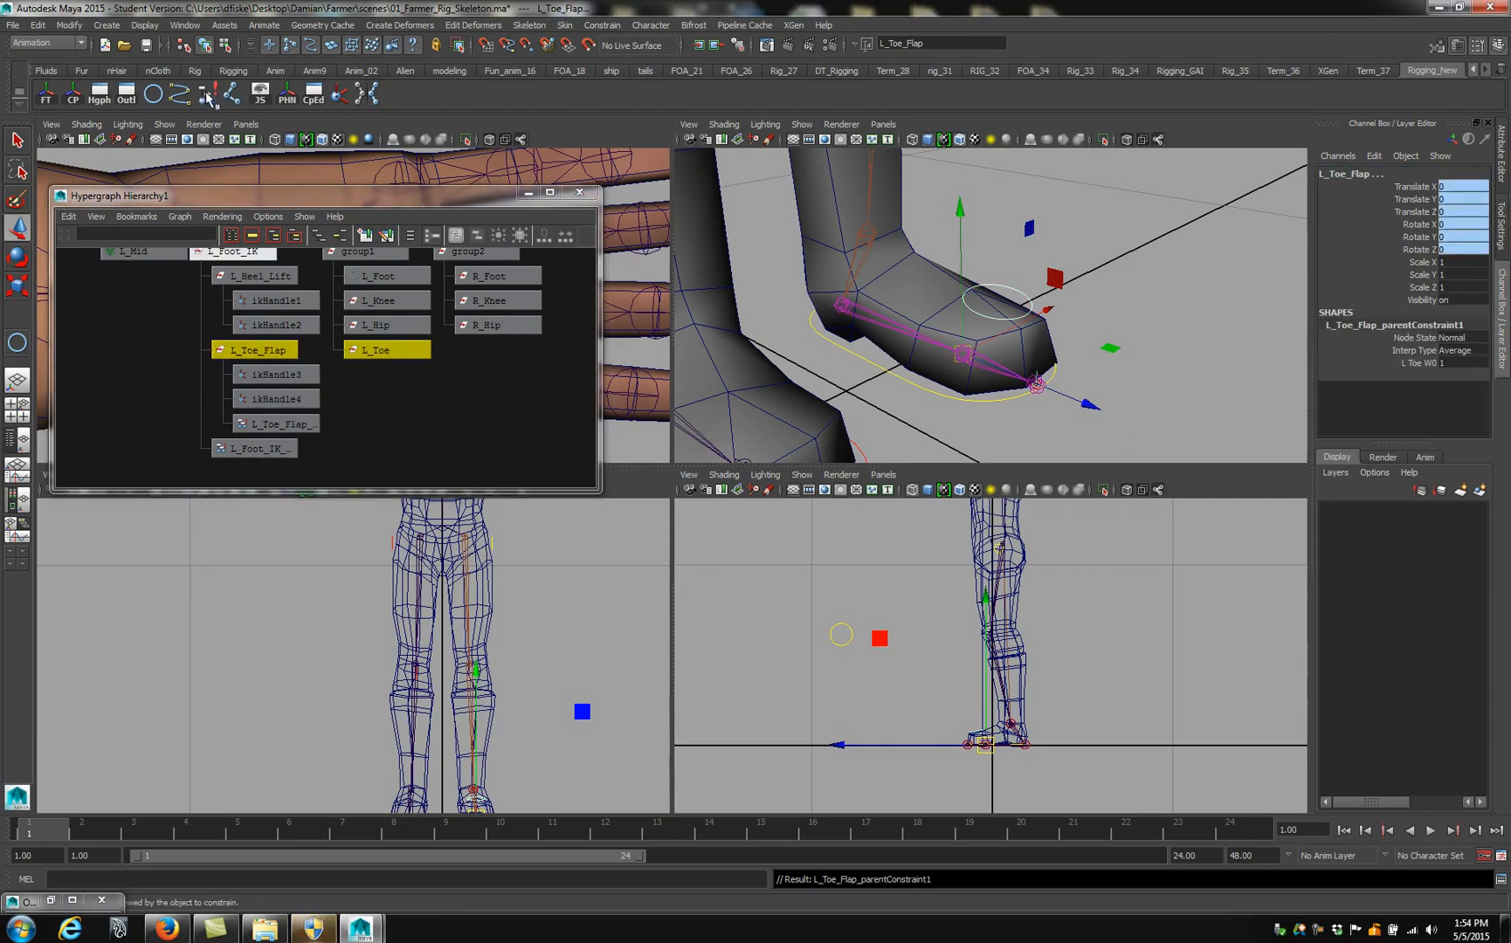
pyautogui.click(974, 267)
# Parent the L_Toe control under the L_Foot control
pyautogui.click(1007, 287)
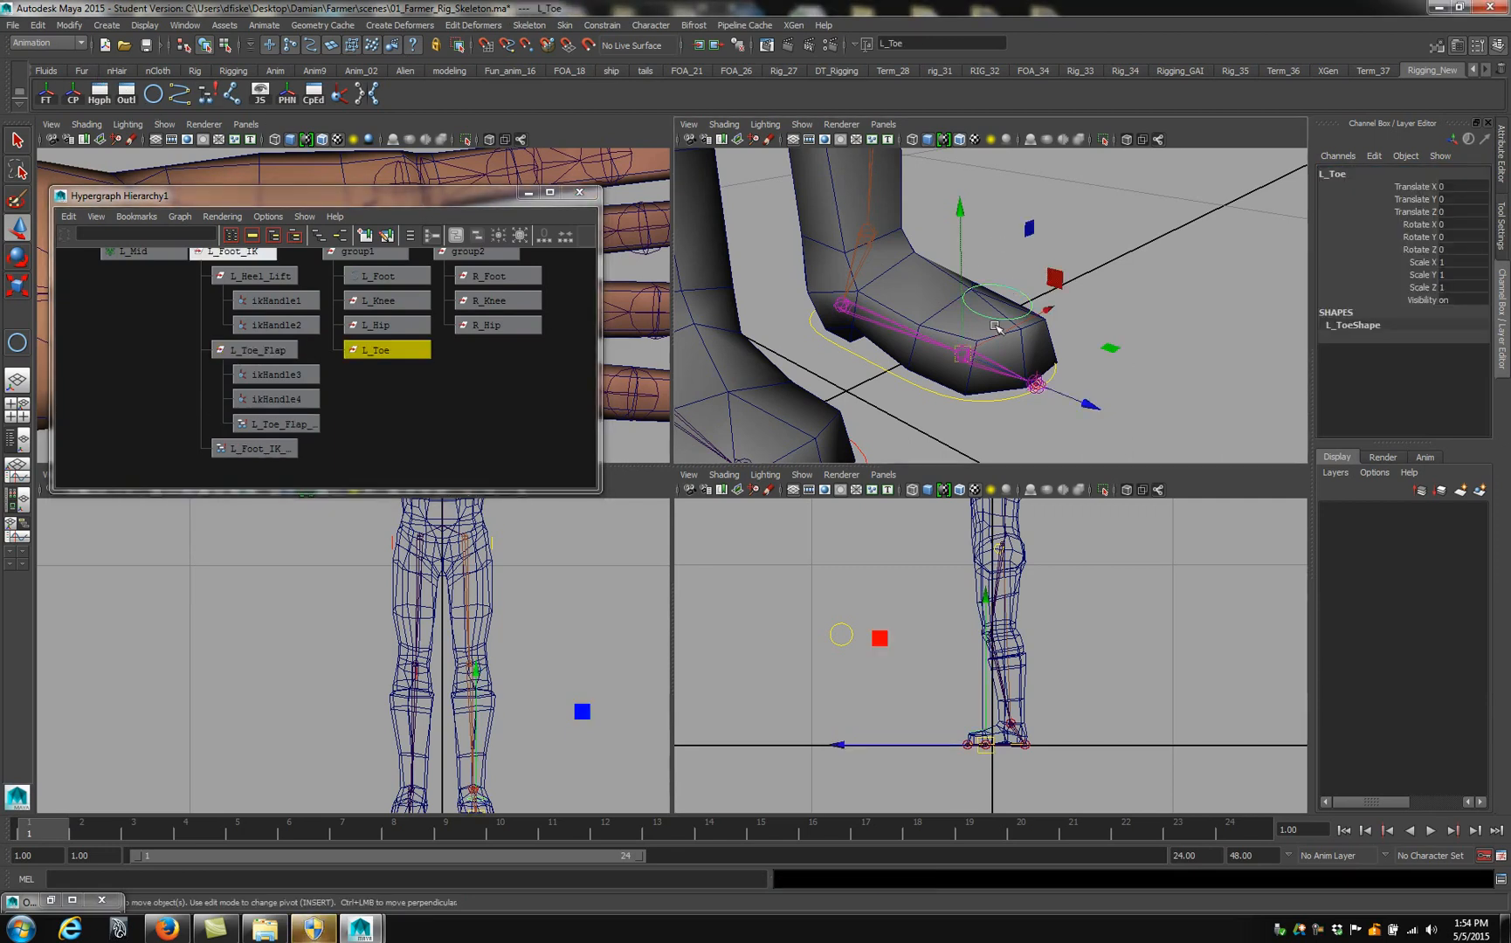
pyautogui.press('q')
pyautogui.keyDown('shift'); pyautogui.click(919, 393); pyautogui.keyUp('shift')
pyautogui.press('p')
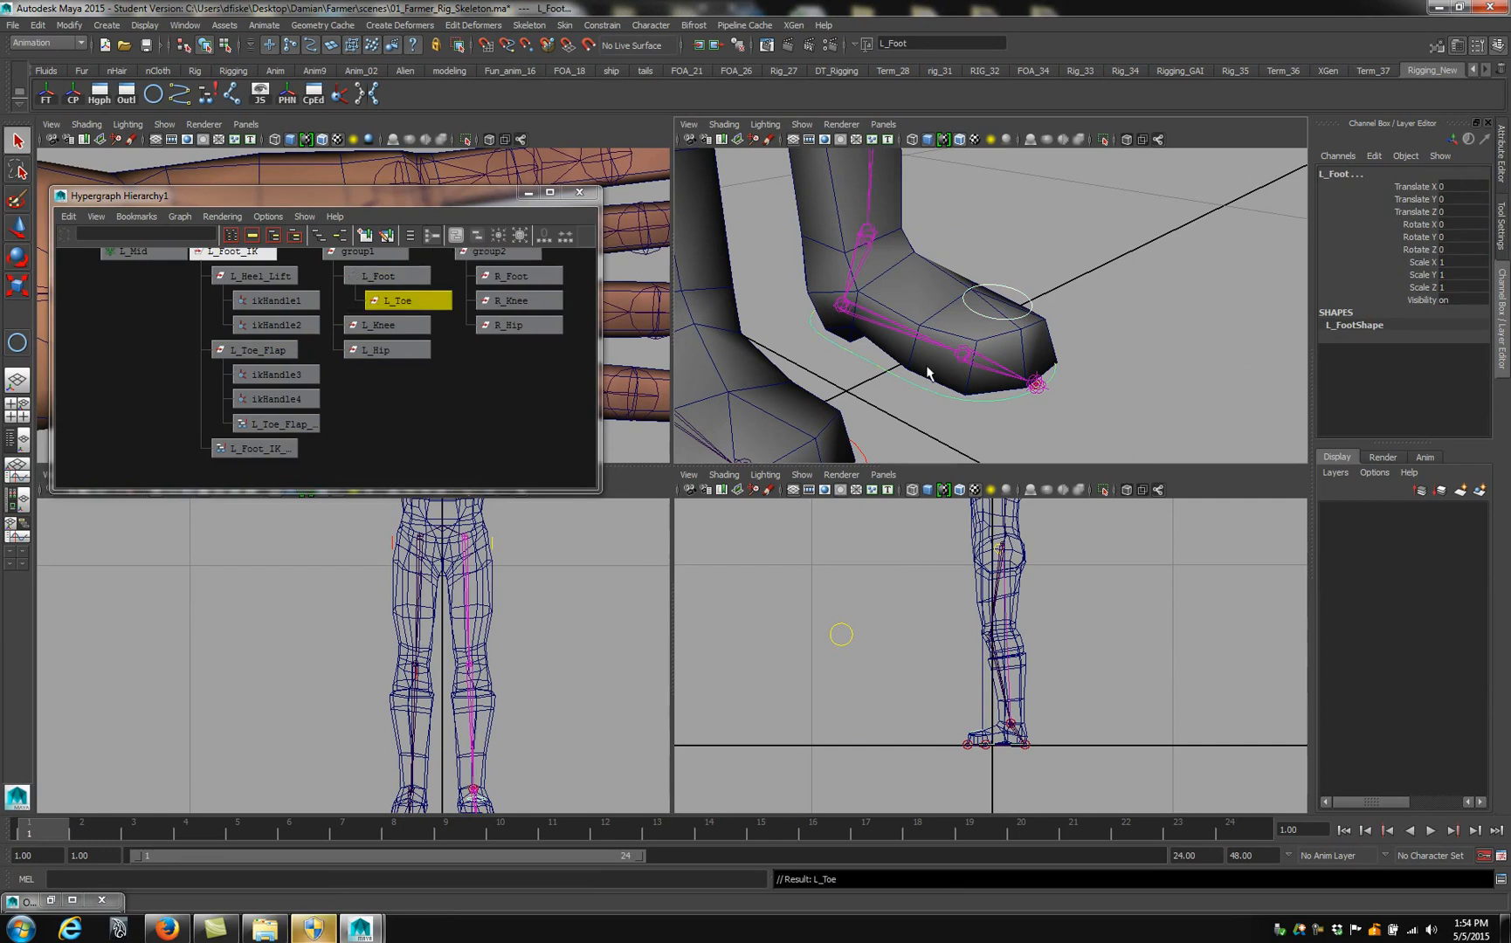
# Test the left leg by raising the L_Foot control, and undo the move
pyautogui.scroll(-3, 940, 347)
pyautogui.click(965, 351)
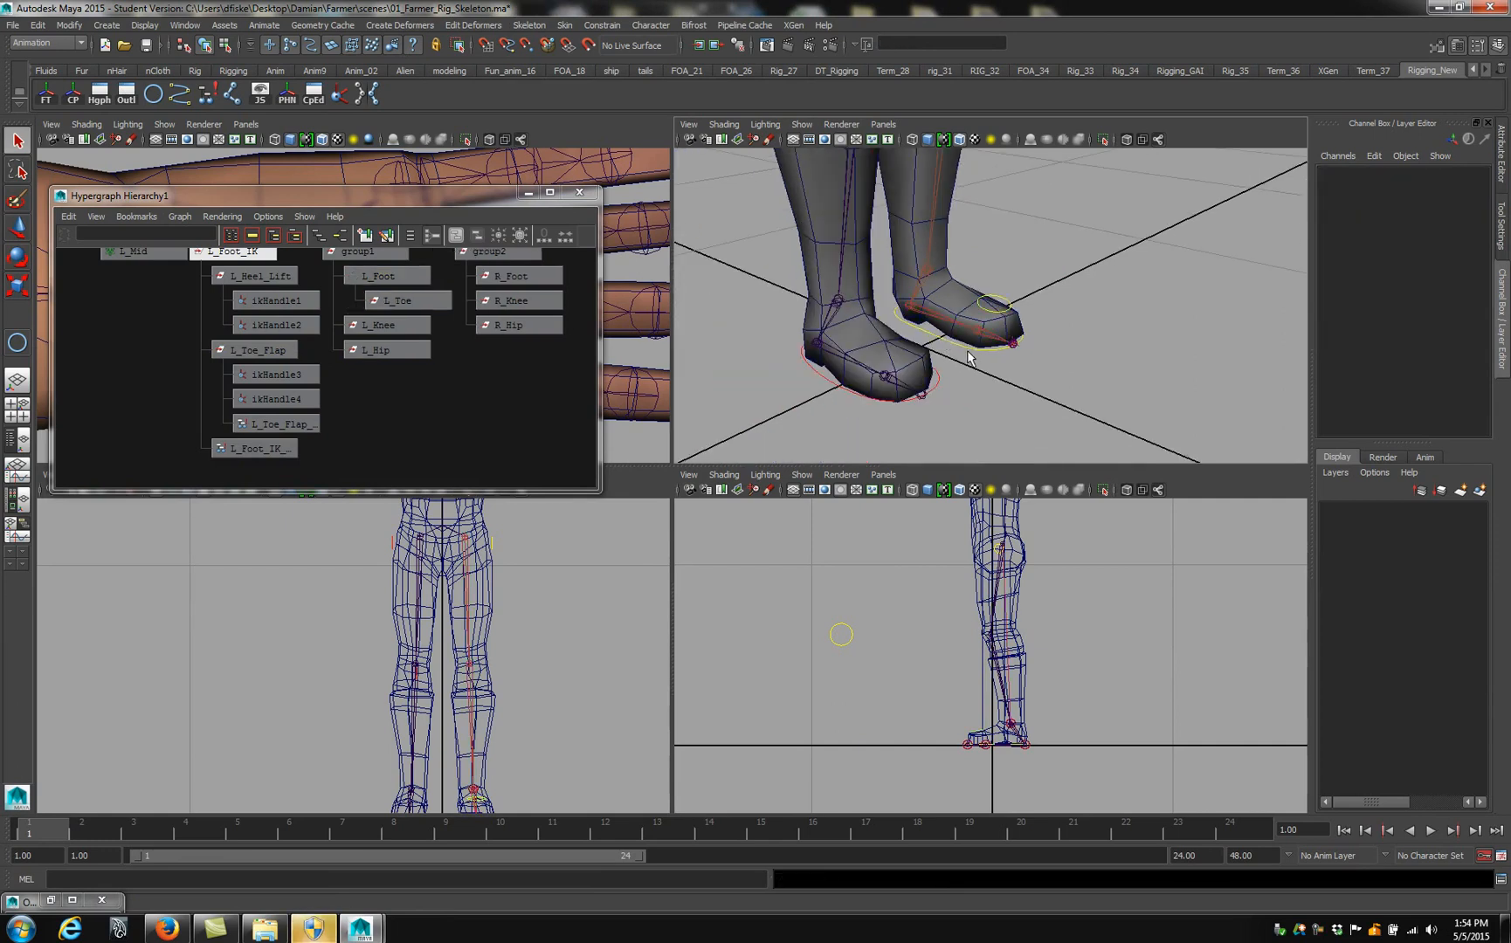
pyautogui.click(971, 351)
pyautogui.keyDown('alt'); pyautogui.moveTo(961, 353); pyautogui.dragTo(938, 336); pyautogui.keyUp('alt')
pyautogui.press('w')
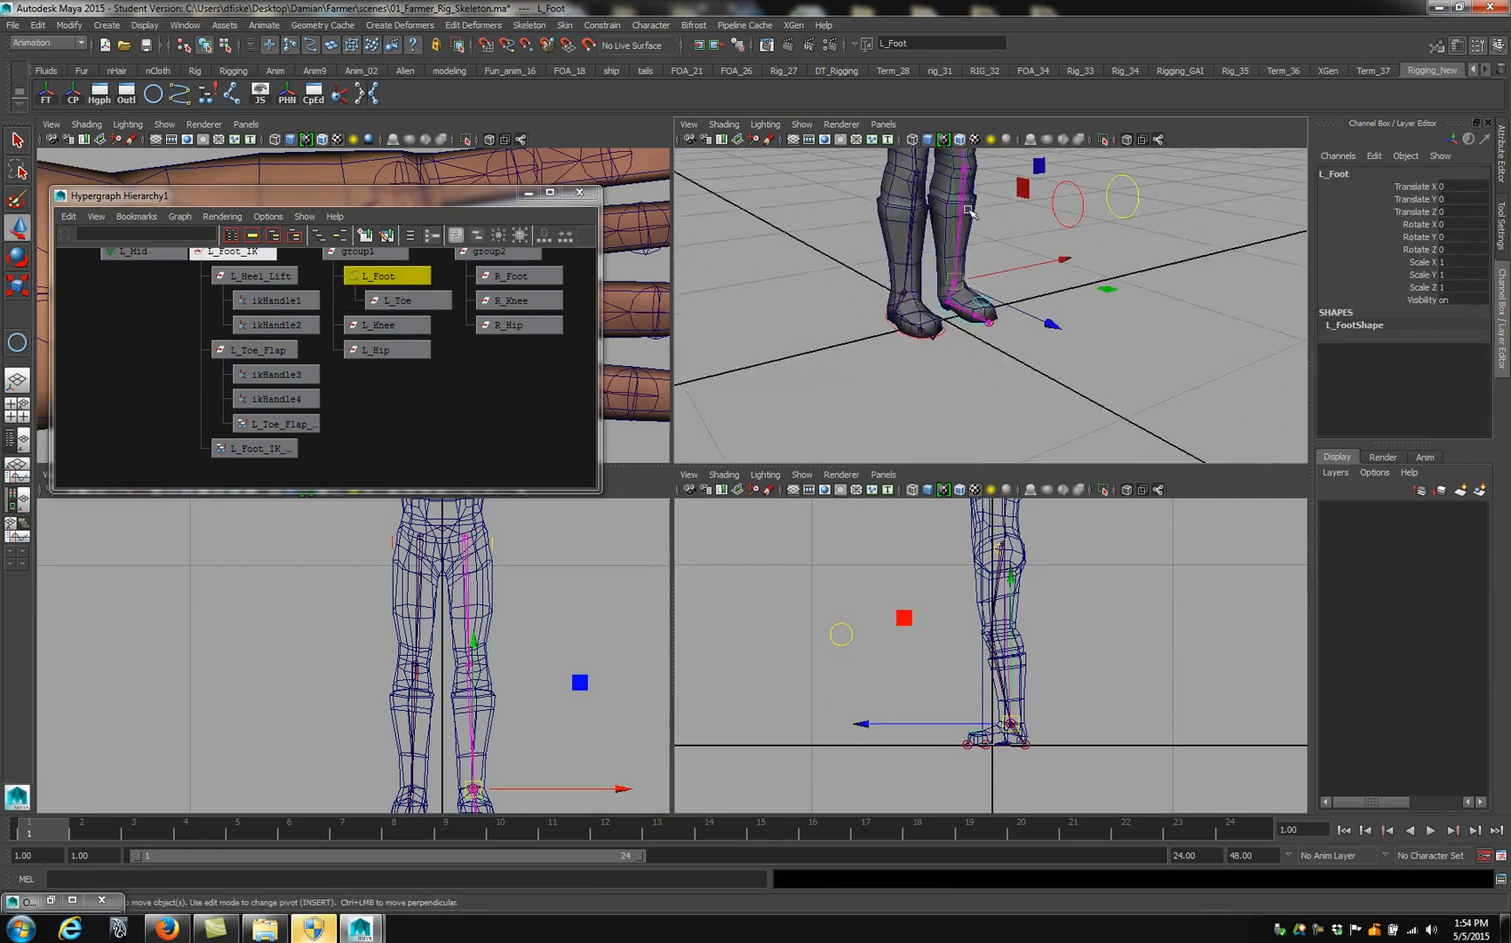
pyautogui.keyDown('alt'); pyautogui.moveTo(955, 173); pyautogui.dragTo(950, 273, button='middle'); pyautogui.keyUp('alt')
pyautogui.moveTo(937, 218); pyautogui.dragTo(935, 150)
pyautogui.hotkey('ctrl', 'z')
# Test the toe flap by rotating the L_Toe control to about -29.2 in Rotate X, and undo the rotation
pyautogui.scroll(5, 1024, 411)
pyautogui.keyDown('alt'); pyautogui.moveTo(1027, 423); pyautogui.dragTo(1044, 357, button='middle'); pyautogui.keyUp('alt')
pyautogui.click(1042, 357)
pyautogui.click(971, 402)
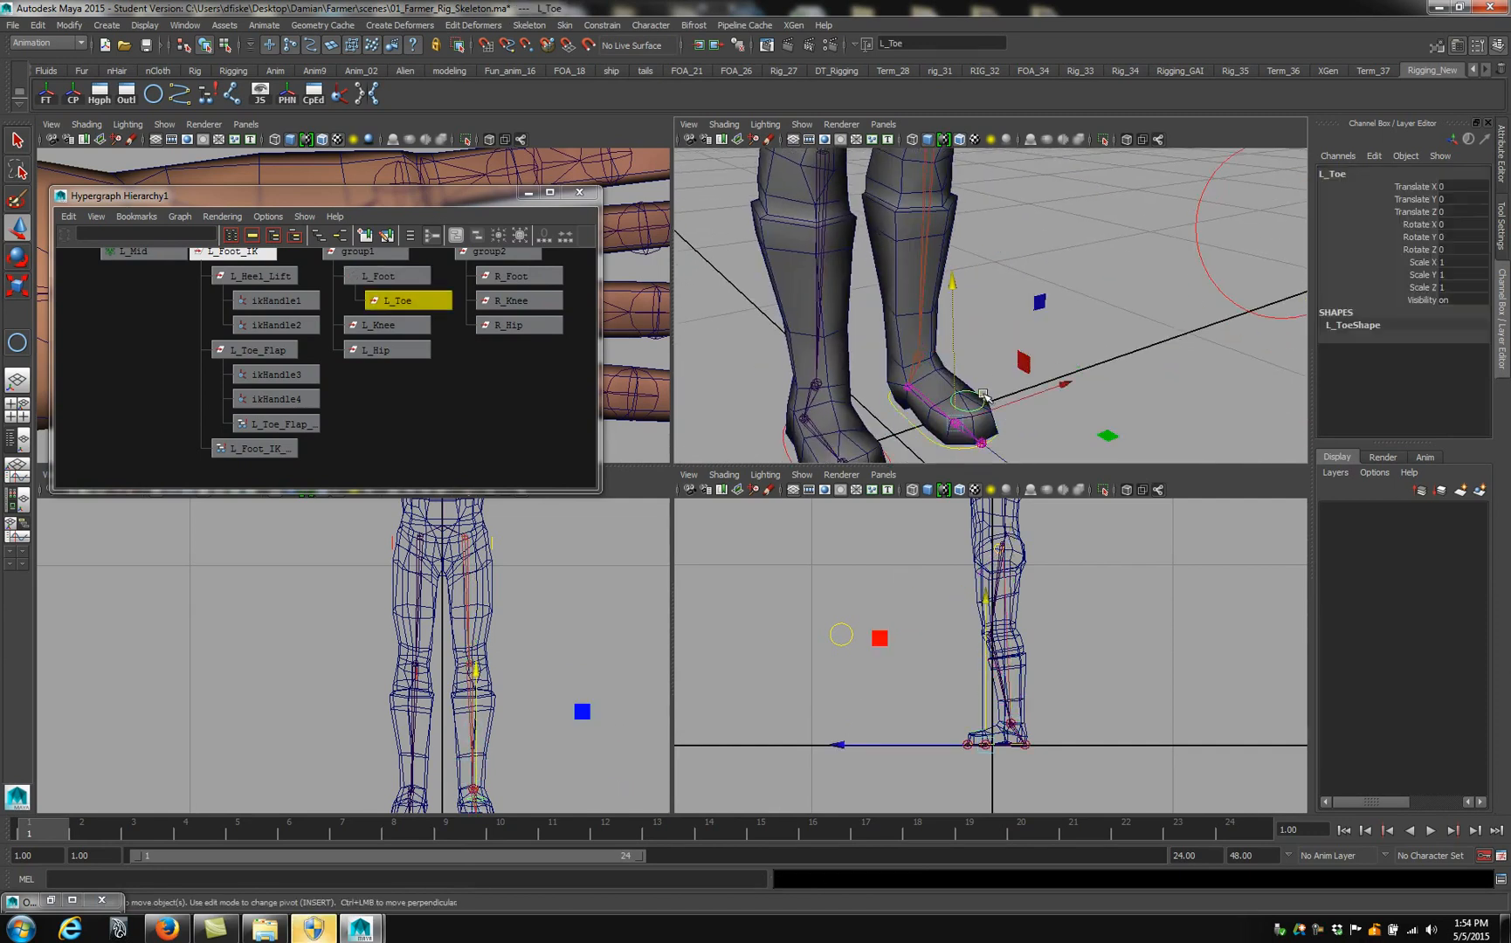
pyautogui.press('e')
pyautogui.moveTo(968, 311); pyautogui.dragTo(987, 341)
pyautogui.keyDown('alt'); pyautogui.moveTo(991, 384); pyautogui.dragTo(864, 258); pyautogui.keyUp('alt')
pyautogui.hotkey('ctrl', 'z')
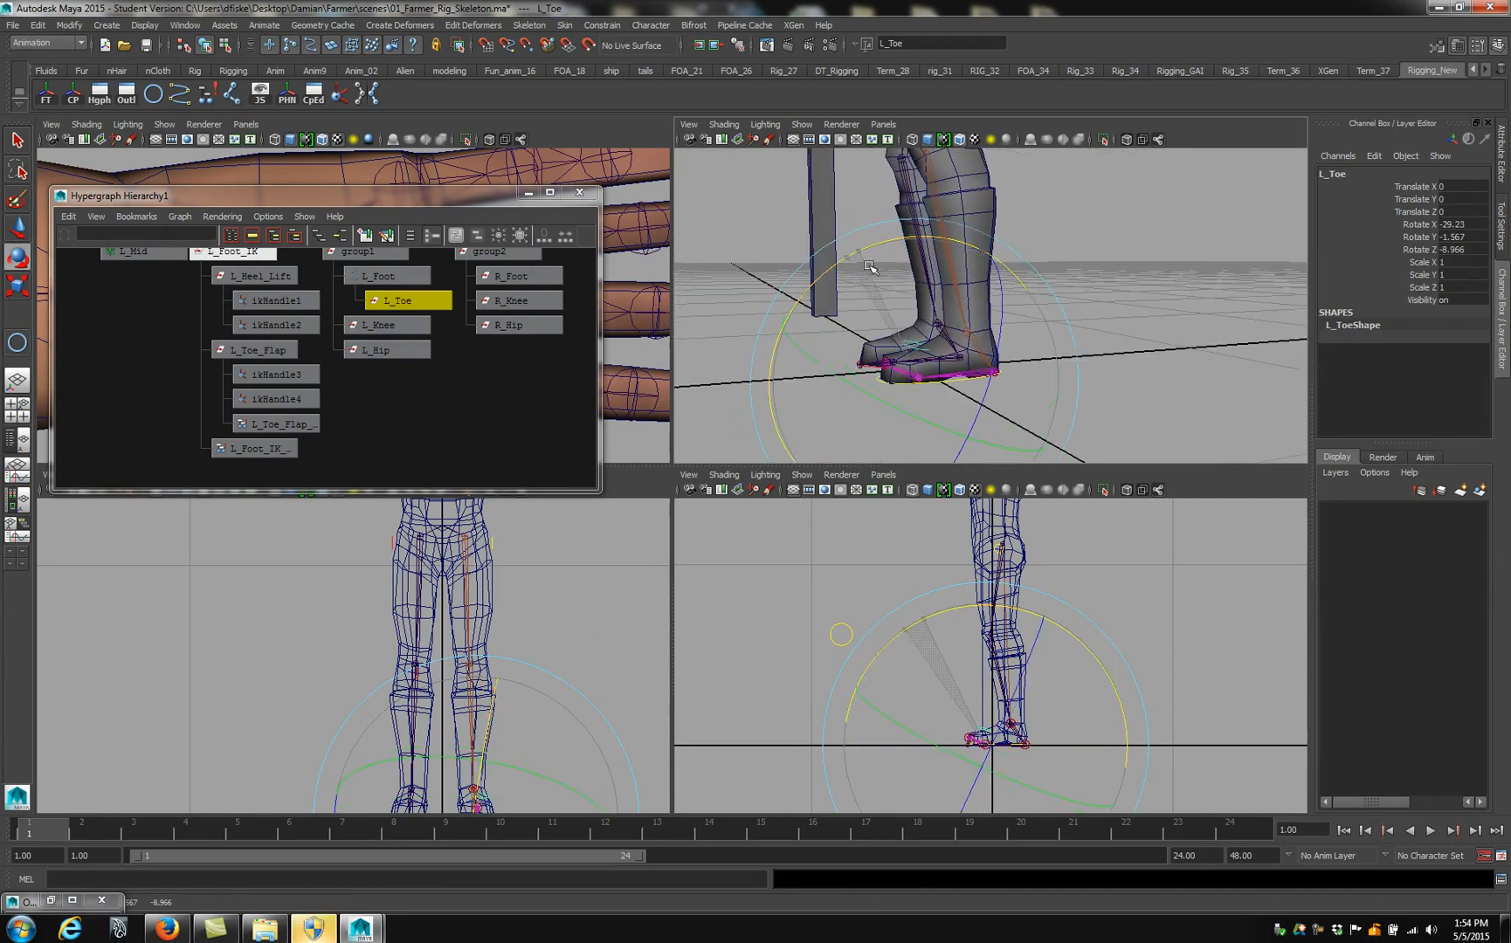
pyautogui.hotkey('ctrl', 'z')
pyautogui.hotkey('ctrl', 'z')
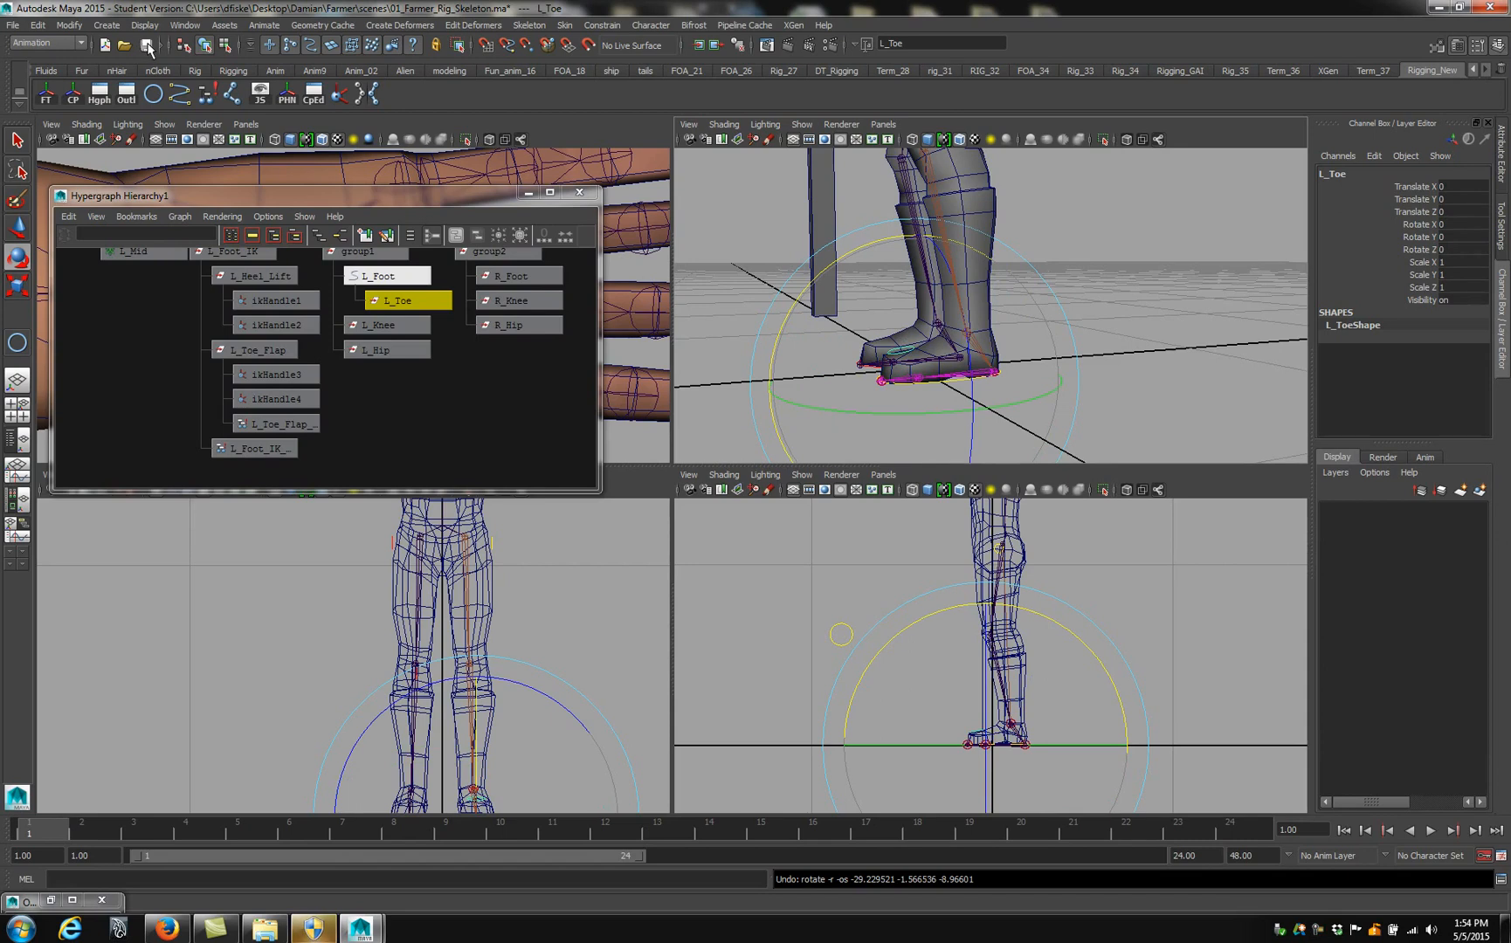
# Save the scene, accepting the student version notice
pyautogui.hotkey('ctrl', 's')
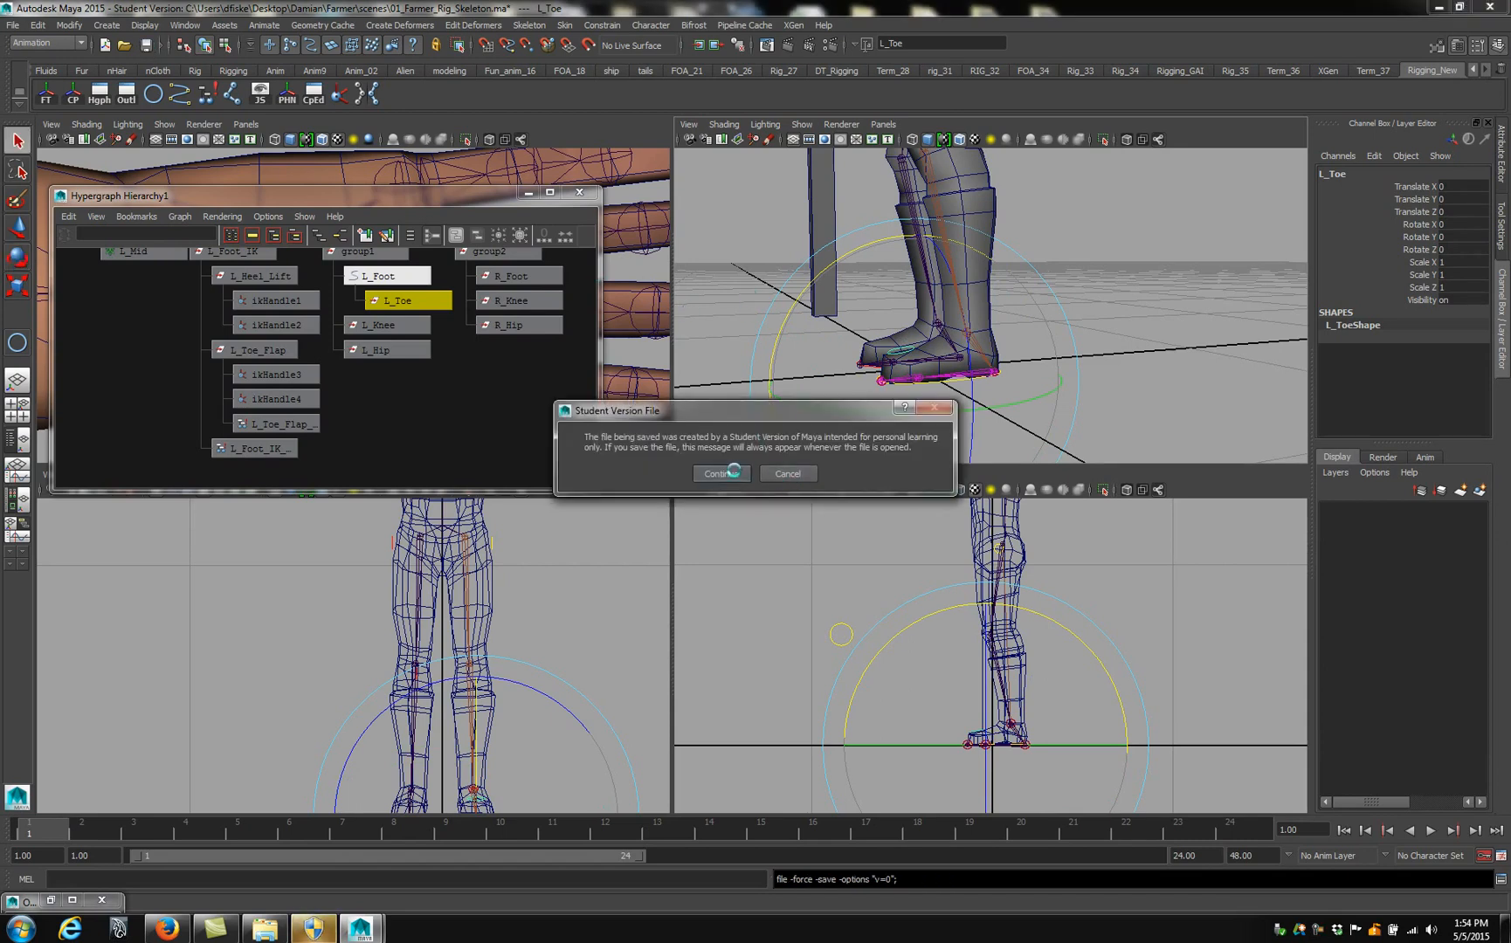
pyautogui.press('Return')
pyautogui.keyDown('alt'); pyautogui.moveTo(790, 288); pyautogui.dragTo(866, 188); pyautogui.keyUp('alt')
pyautogui.keyDown('alt'); pyautogui.moveTo(867, 174); pyautogui.dragTo(898, 249, button='middle'); pyautogui.keyUp('alt')
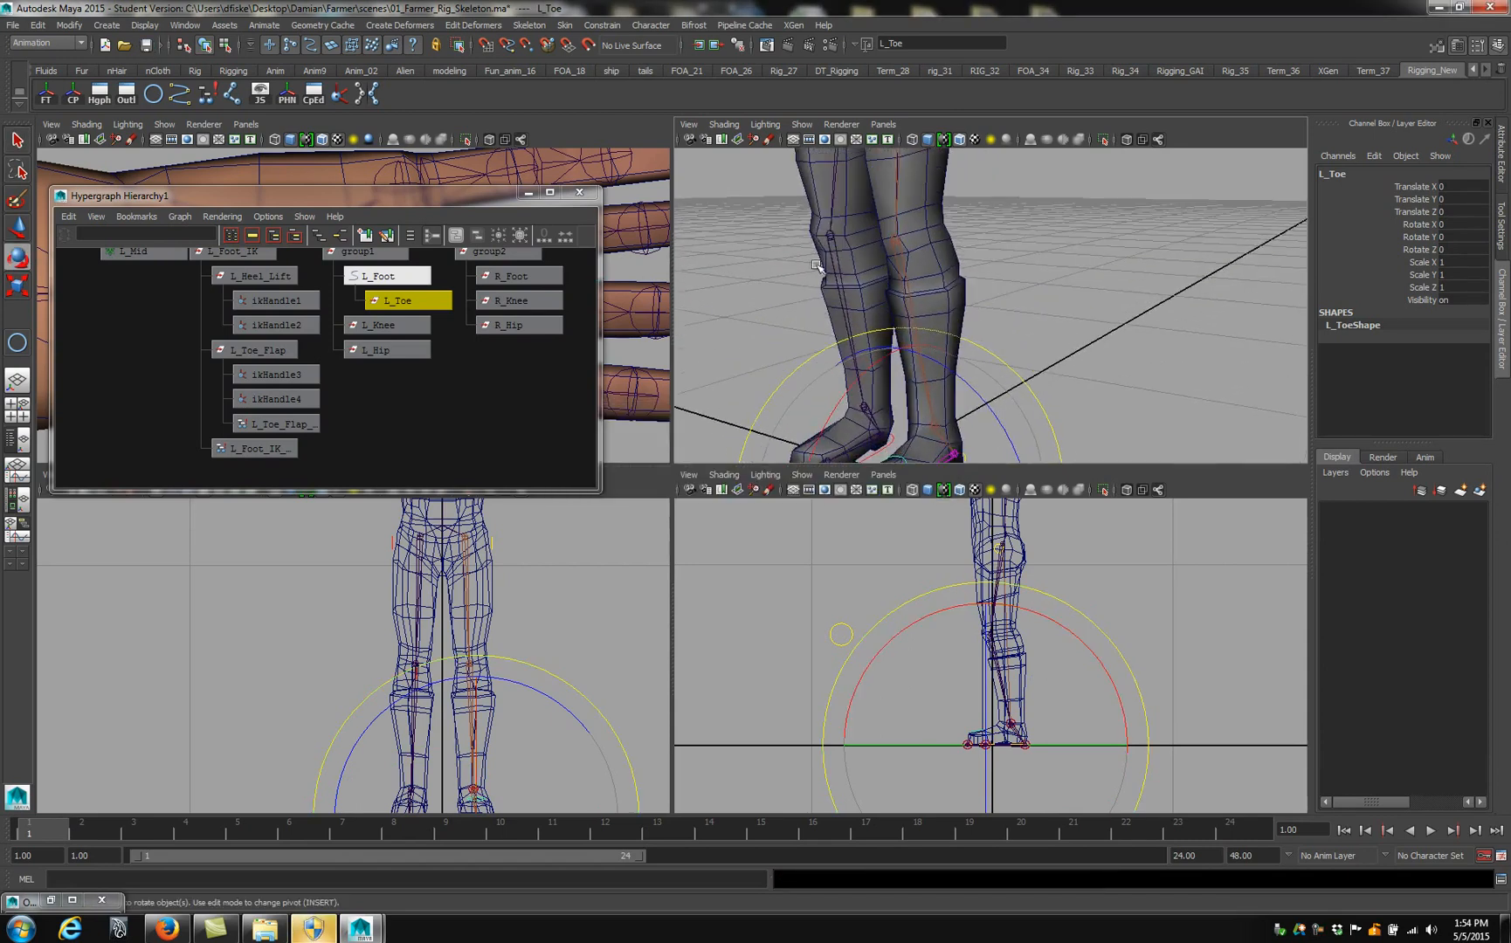
pyautogui.scroll(-5, 898, 249)
pyautogui.keyDown('alt'); pyautogui.moveTo(898, 249); pyautogui.dragTo(965, 304); pyautogui.keyUp('alt')
pyautogui.hotkey('ctrl', 'z')
pyautogui.click(1112, 312)
pyautogui.keyDown('alt'); pyautogui.moveTo(1112, 312); pyautogui.dragTo(1030, 295); pyautogui.keyUp('alt')
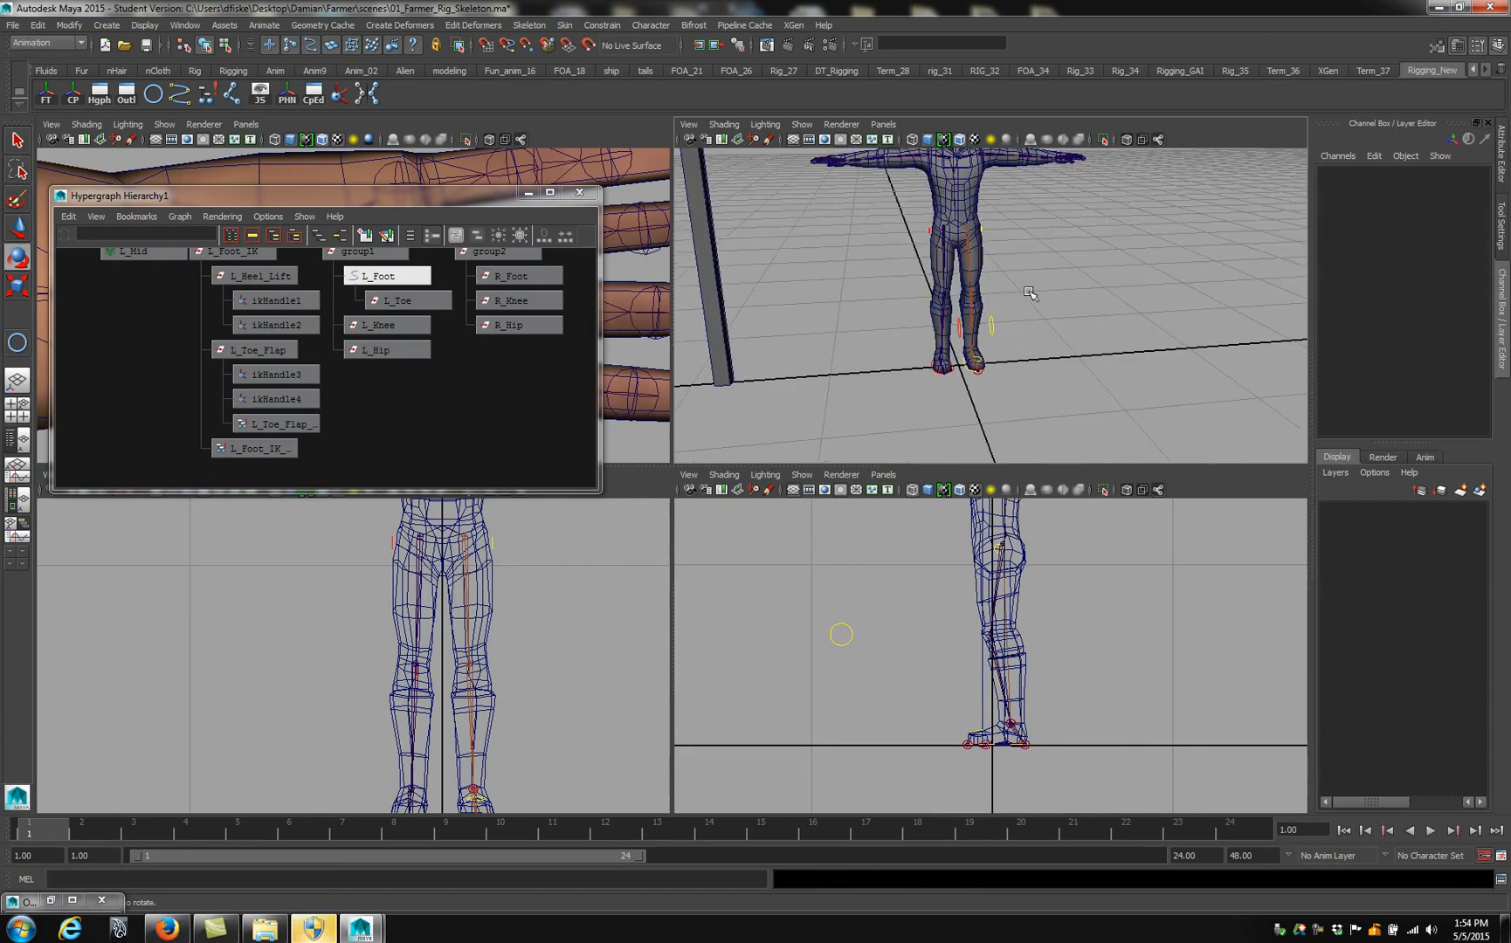